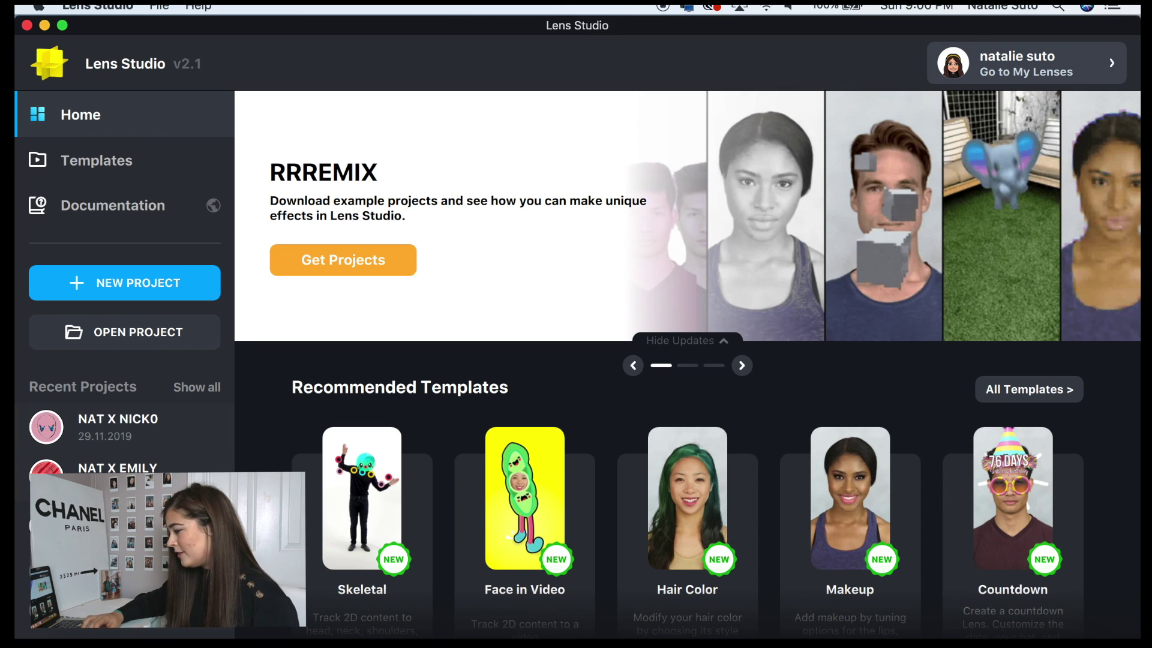
Step: Browse the recommended templates and create a new blank project
{"action": "scroll", "coordinate": [562, 419], "scroll_direction": "down", "scroll_amount": 5}
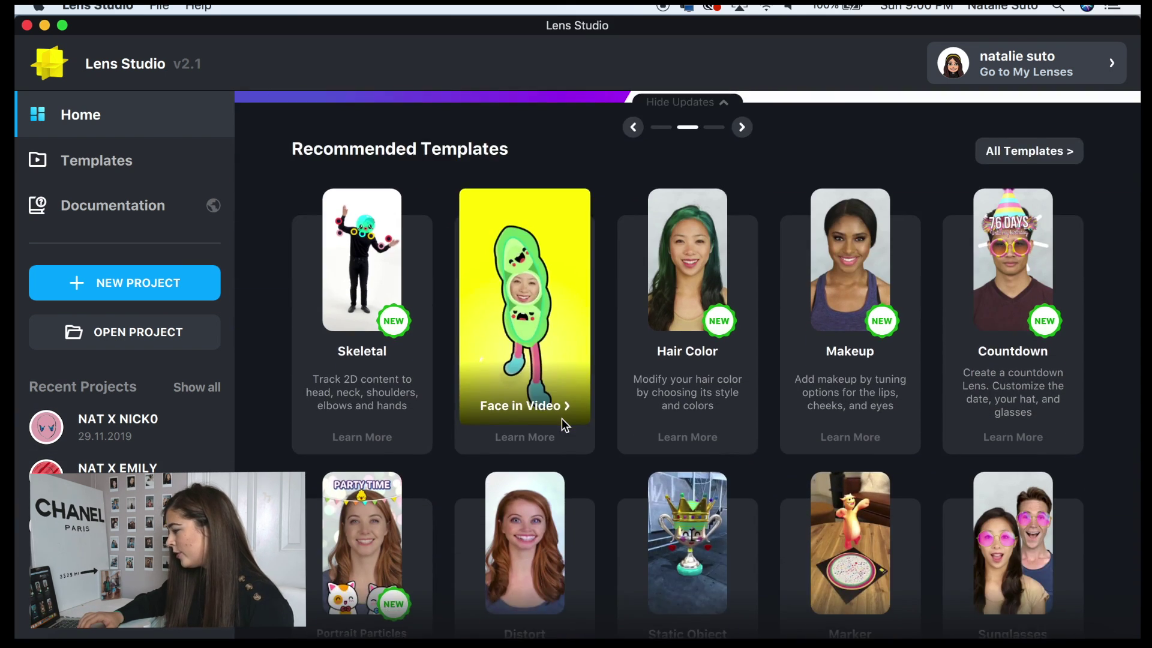
{"action": "scroll", "coordinate": [612, 468], "scroll_direction": "up", "scroll_amount": 5}
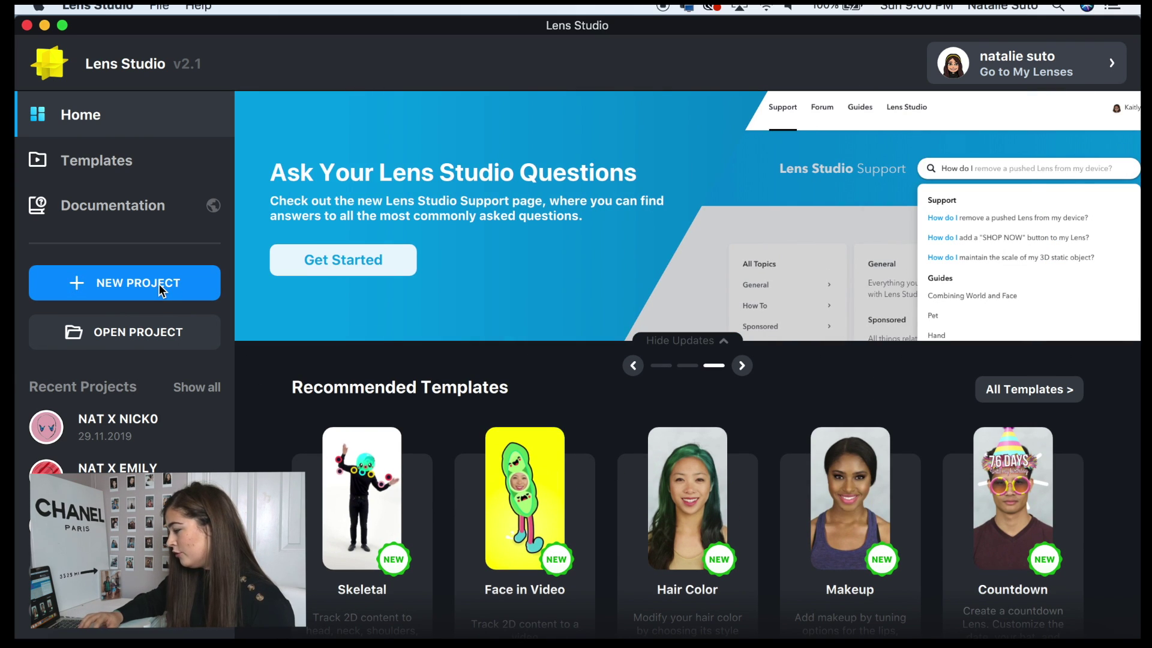
{"action": "left_click", "coordinate": [158, 283]}
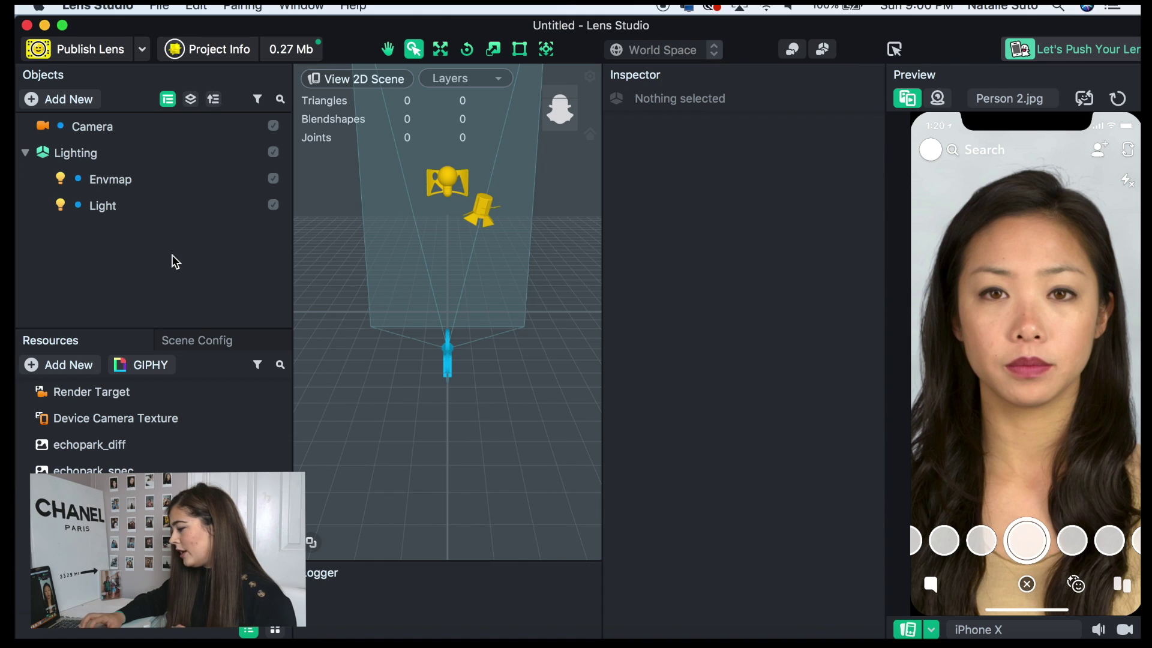
Step: Add a Face Retouch effect to the project's objects
{"action": "left_click", "coordinate": [83, 106]}
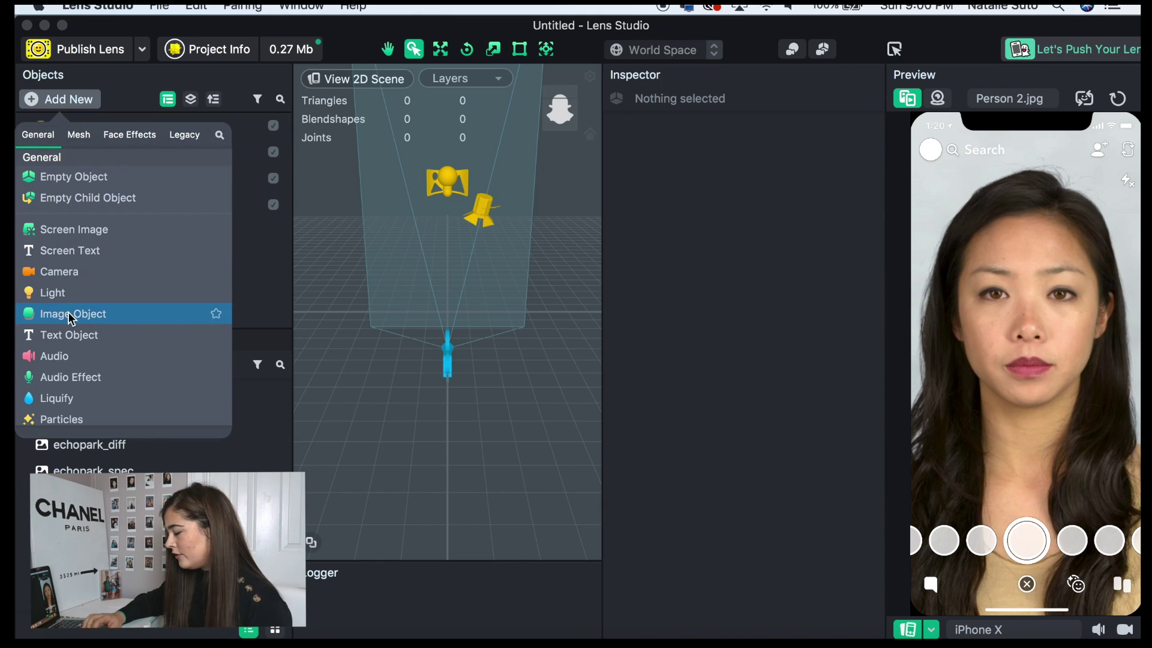
{"action": "scroll", "coordinate": [130, 373], "scroll_direction": "down", "scroll_amount": 1}
{"action": "scroll", "coordinate": [129, 373], "scroll_direction": "down", "scroll_amount": 5}
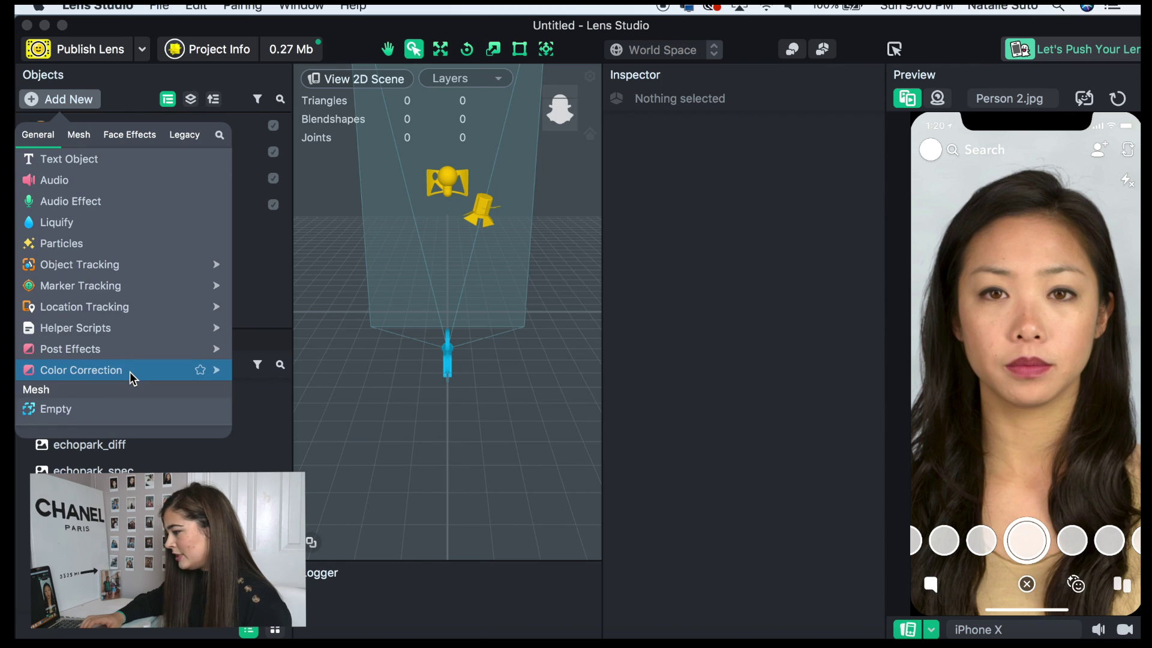
{"action": "scroll", "coordinate": [96, 375], "scroll_direction": "down", "scroll_amount": 6}
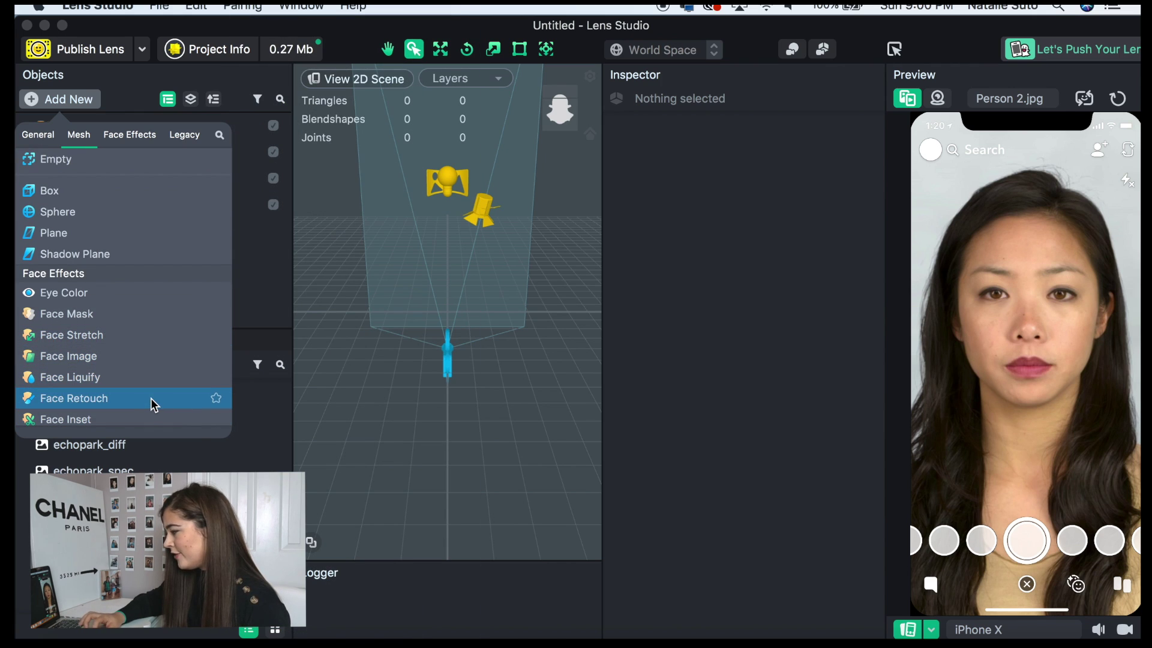
{"action": "left_click", "coordinate": [150, 398]}
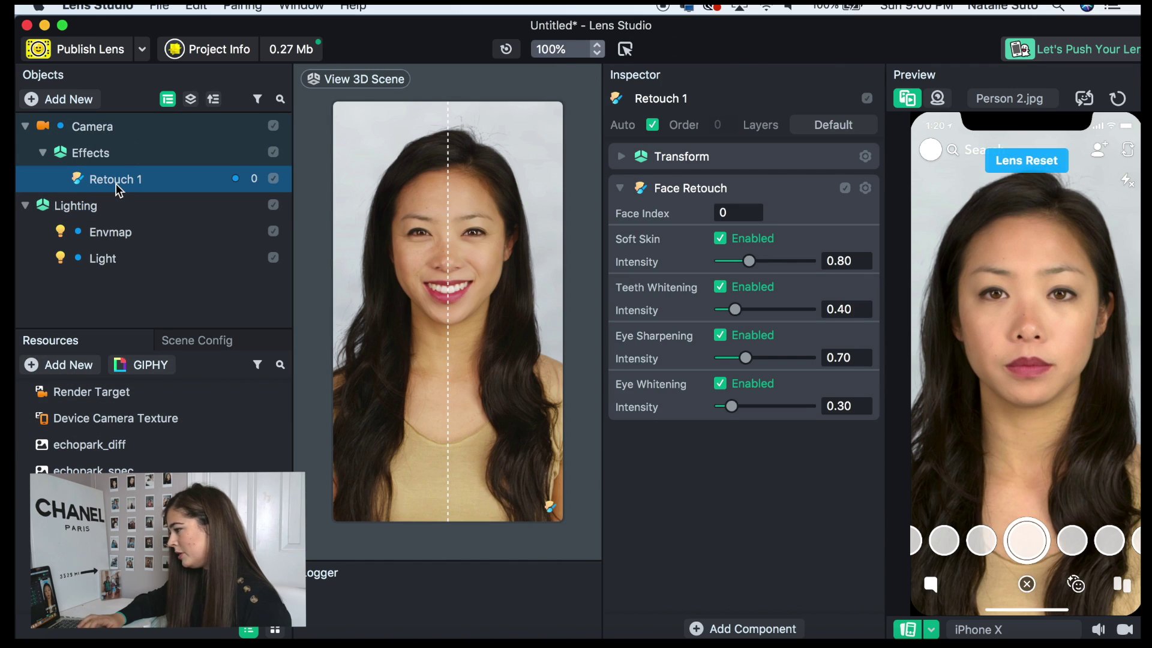
{"action": "left_click", "coordinate": [46, 100]}
{"action": "scroll", "coordinate": [96, 312], "scroll_direction": "down", "scroll_amount": 3}
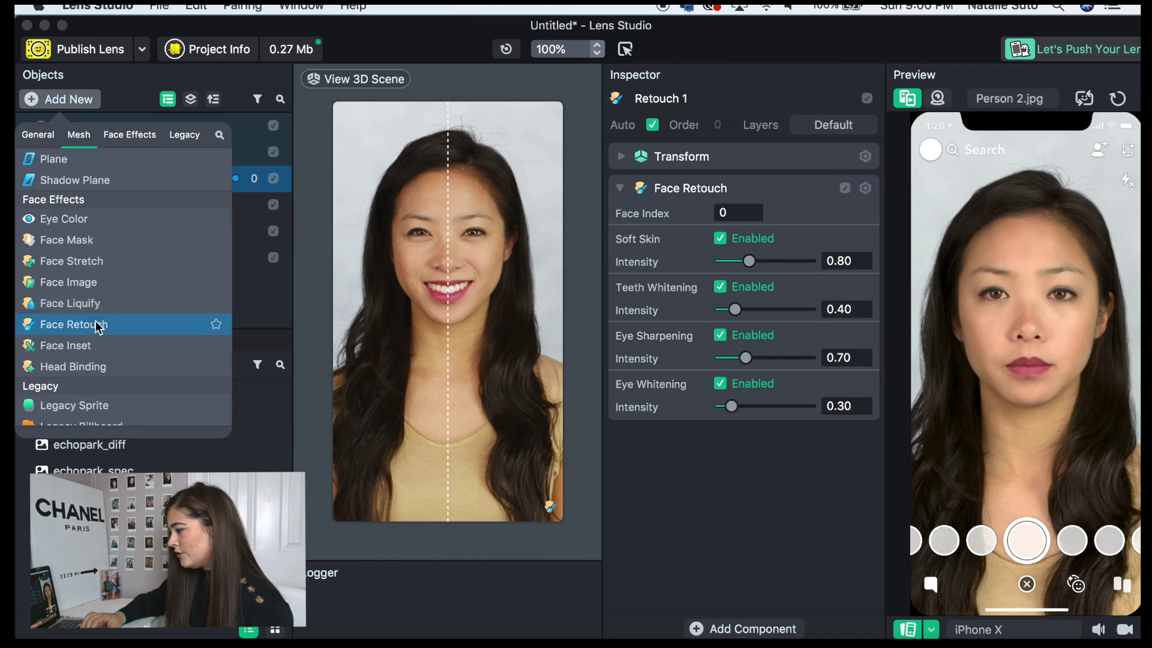
{"action": "left_click", "coordinate": [251, 232]}
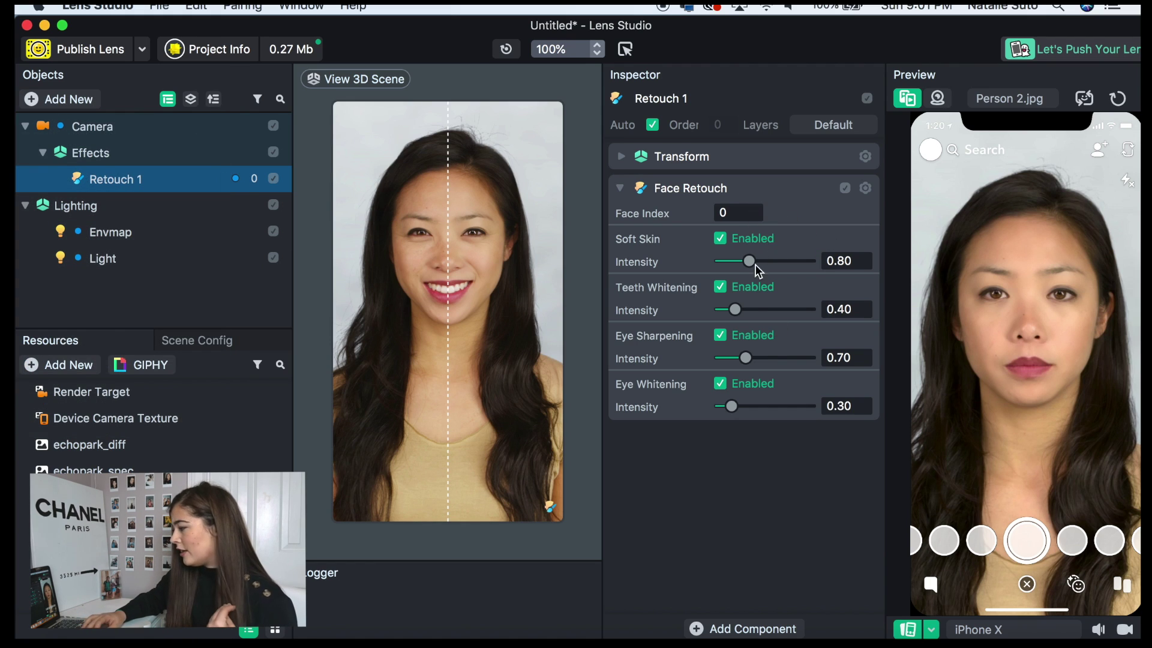
Step: Set the retouch's Soft Skin intensity to 1.00 and disable Eye Sharpening and Eye Whitening
{"action": "left_click_drag", "start_coordinate": [749, 260], "coordinate": [758, 264]}
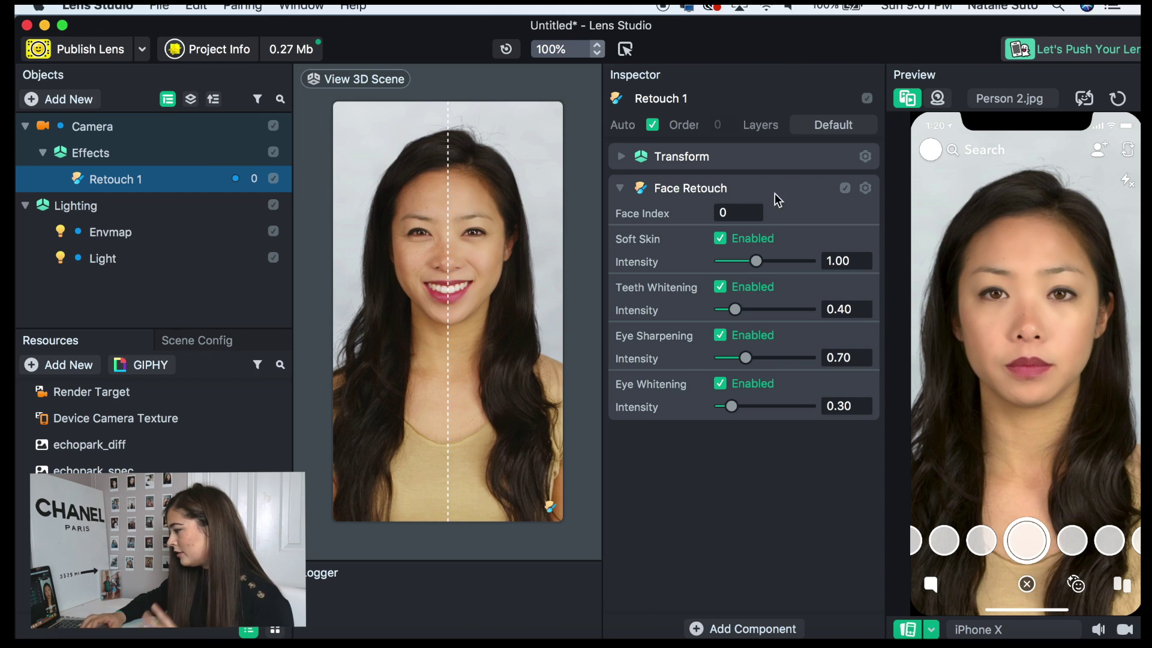
{"action": "left_click", "coordinate": [720, 335]}
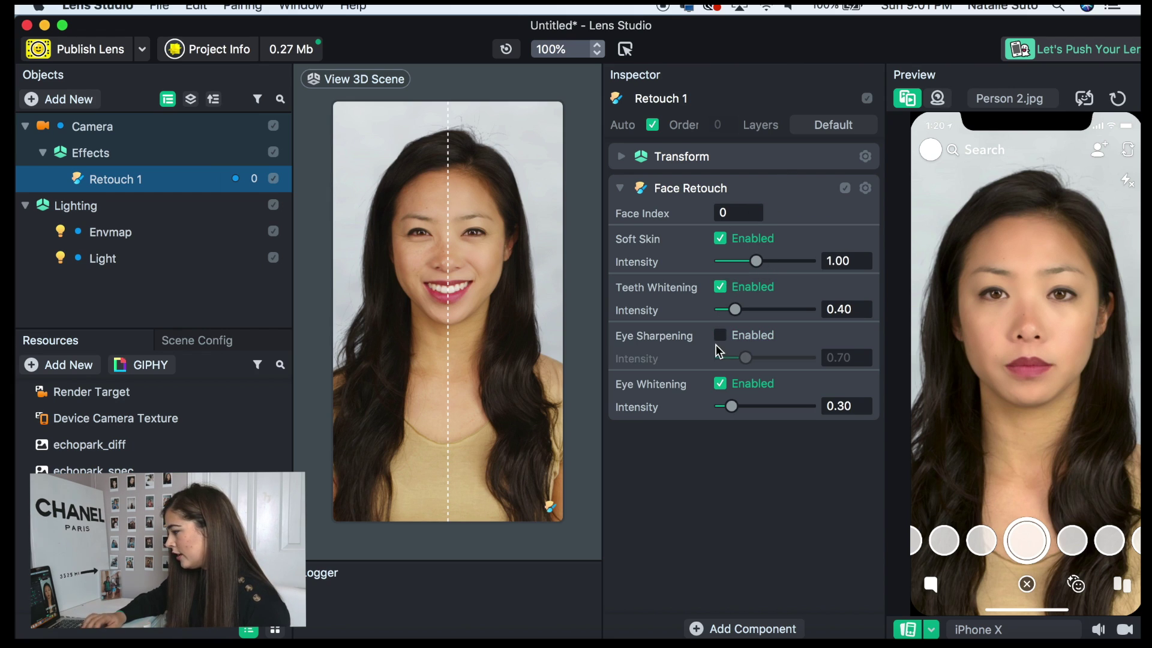
{"action": "left_click", "coordinate": [720, 384]}
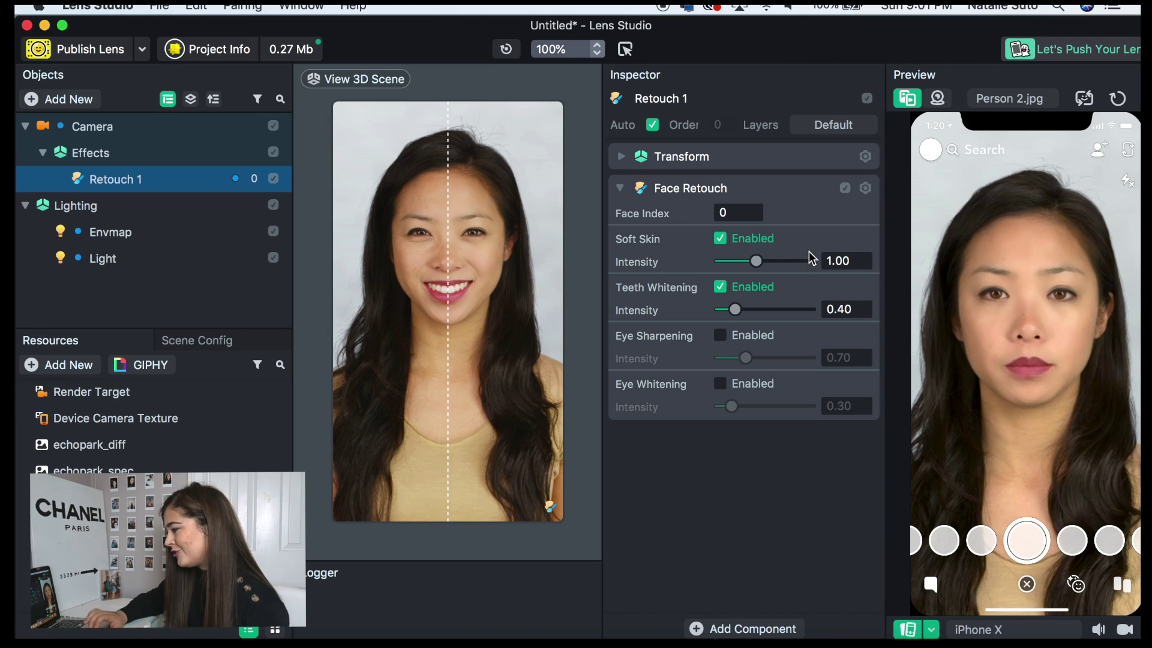
Step: Copy the Face Retouch component, paste it as a second one, and set the copy's Face Index to 1
{"action": "left_click", "coordinate": [865, 189]}
{"action": "left_click", "coordinate": [876, 227]}
{"action": "left_click", "coordinate": [865, 189]}
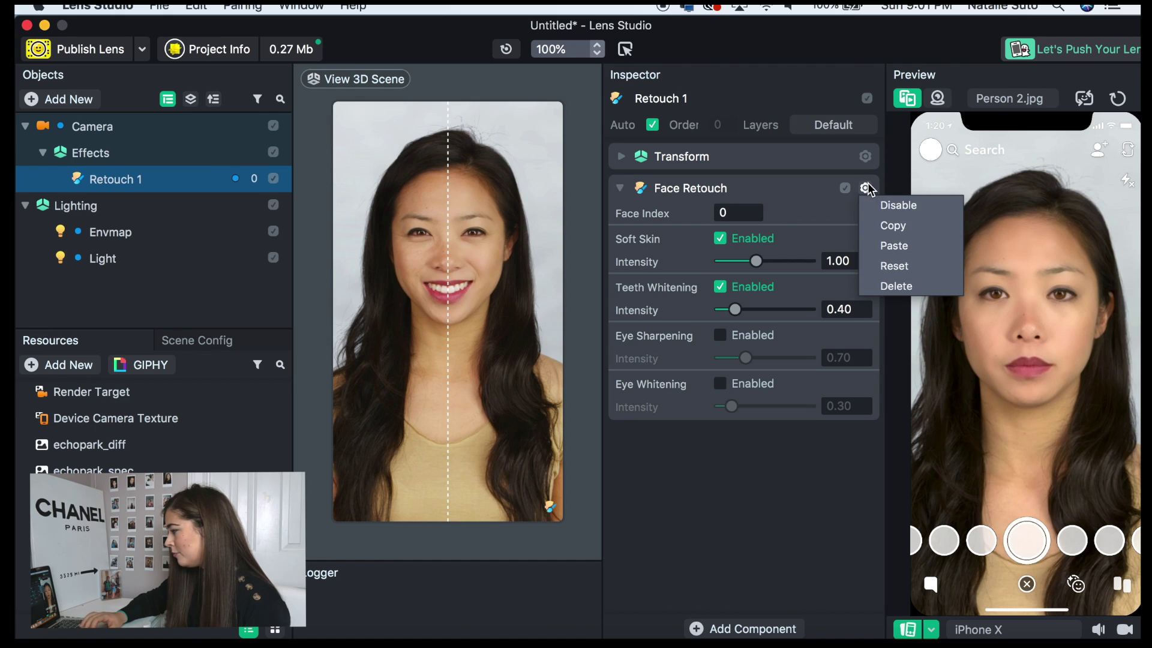
{"action": "left_click", "coordinate": [888, 251]}
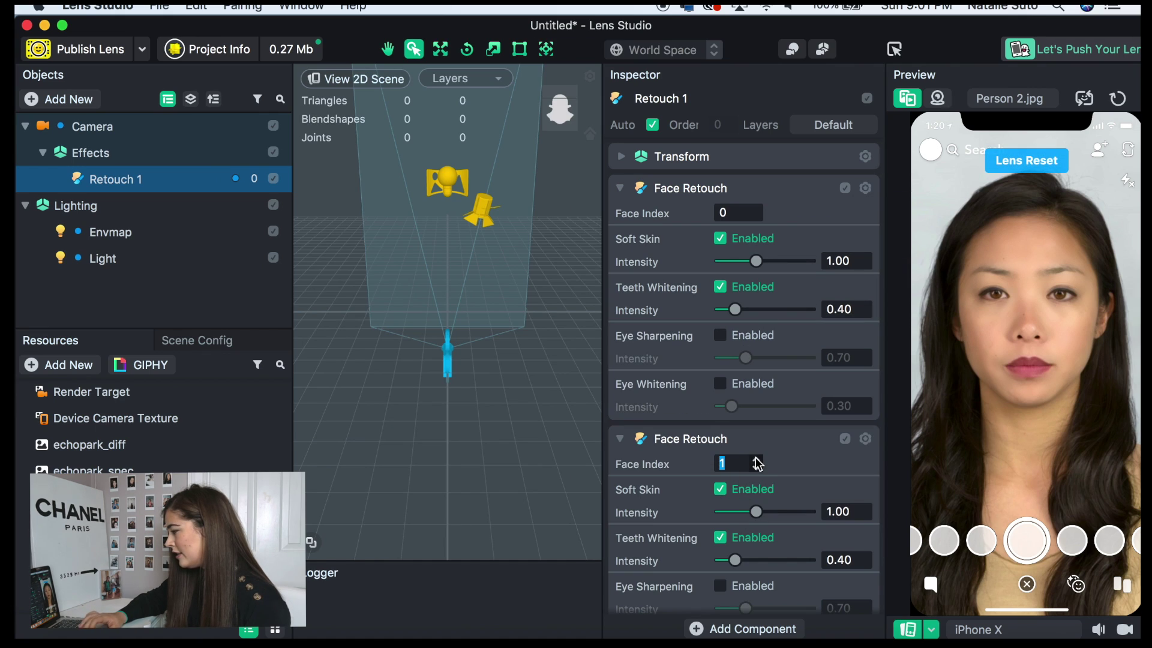
Step: Copy the second Face Retouch component and paste it as a third one on Retouch 1
{"action": "left_click", "coordinate": [865, 438]}
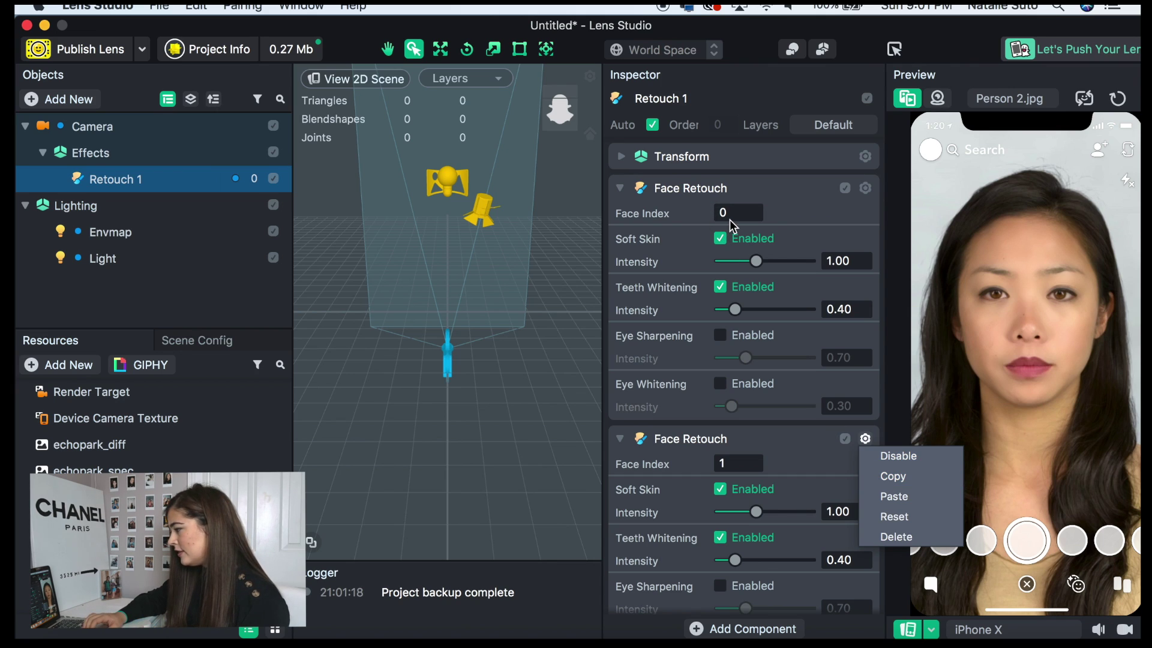
{"action": "left_click", "coordinate": [884, 477]}
{"action": "left_click", "coordinate": [865, 439]}
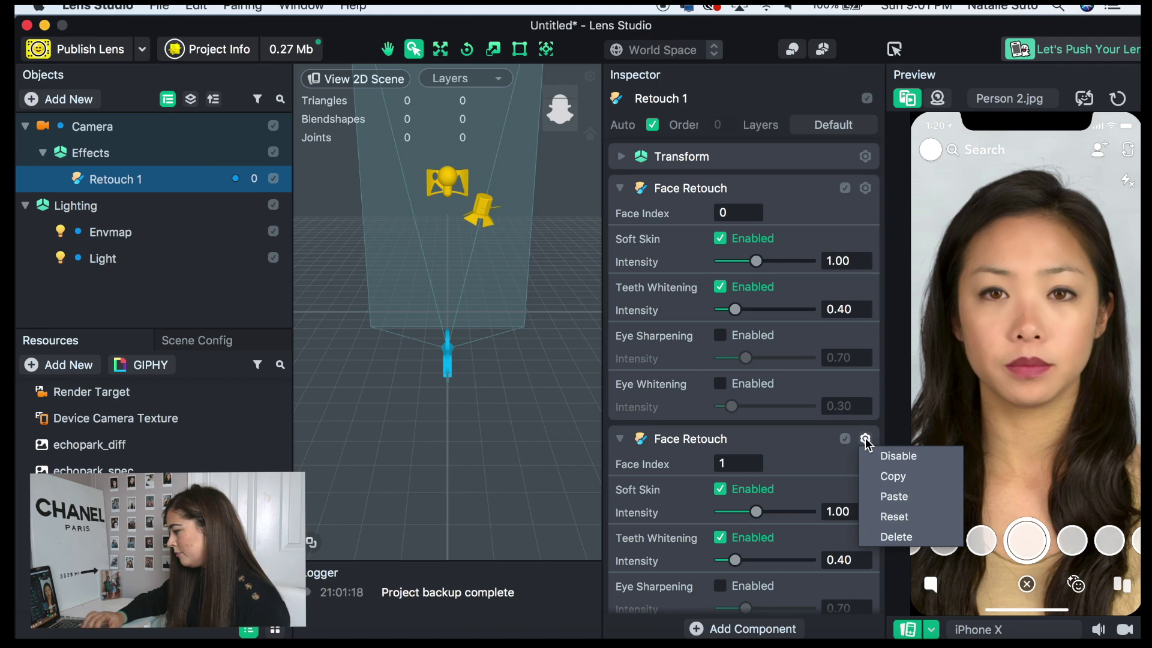
{"action": "left_click", "coordinate": [889, 496]}
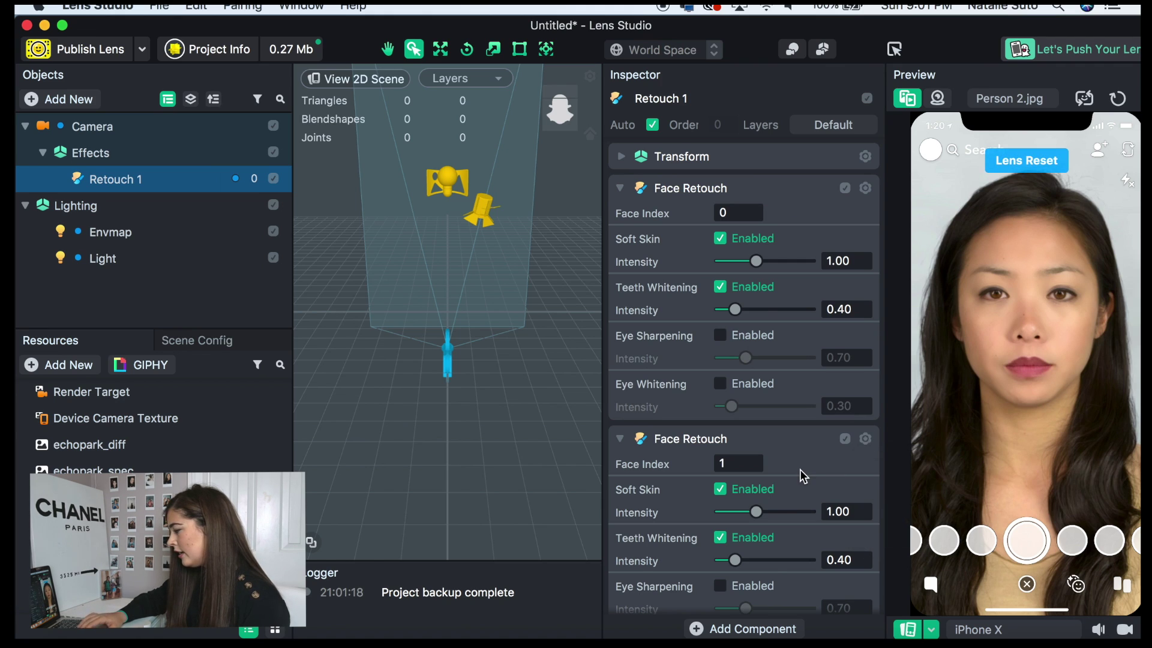
{"action": "scroll", "coordinate": [803, 476], "scroll_direction": "down", "scroll_amount": 2}
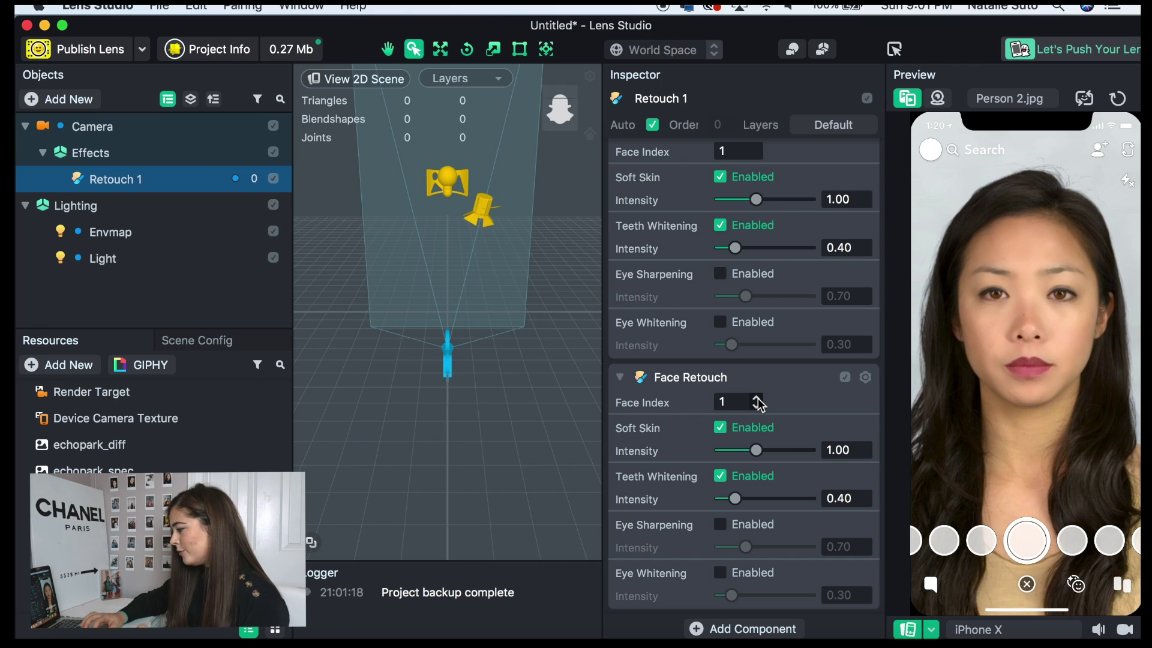
Step: Collapse the settings of all three Face Retouch components
{"action": "scroll", "coordinate": [764, 381], "scroll_direction": "down", "scroll_amount": 1}
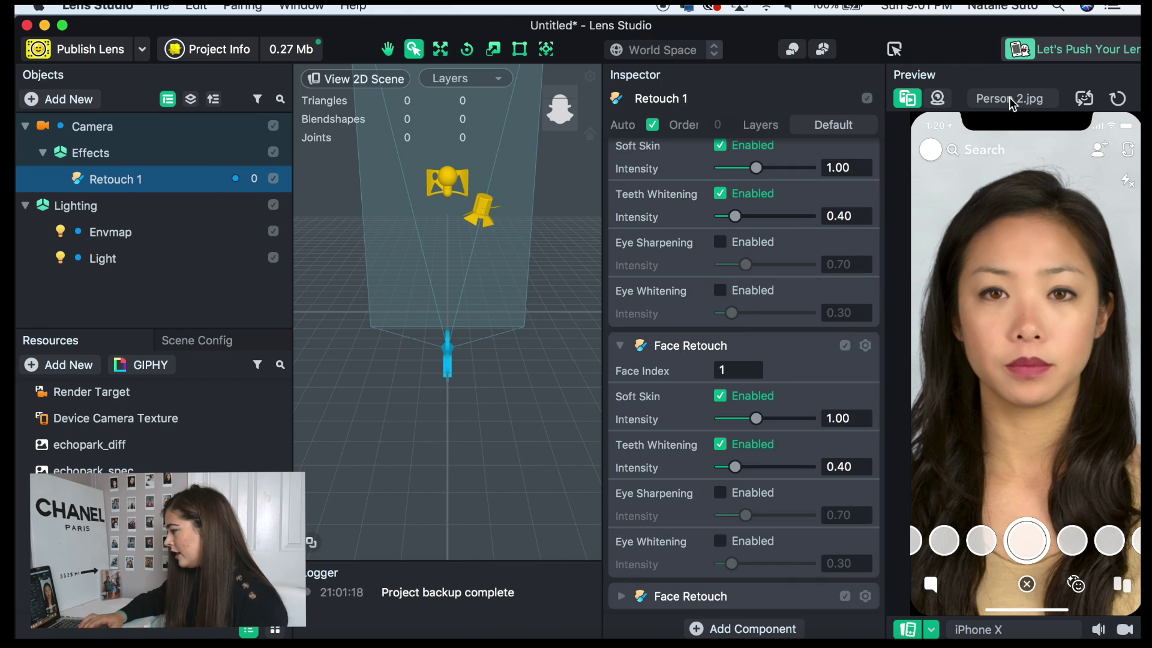
{"action": "scroll", "coordinate": [716, 358], "scroll_direction": "up", "scroll_amount": 3}
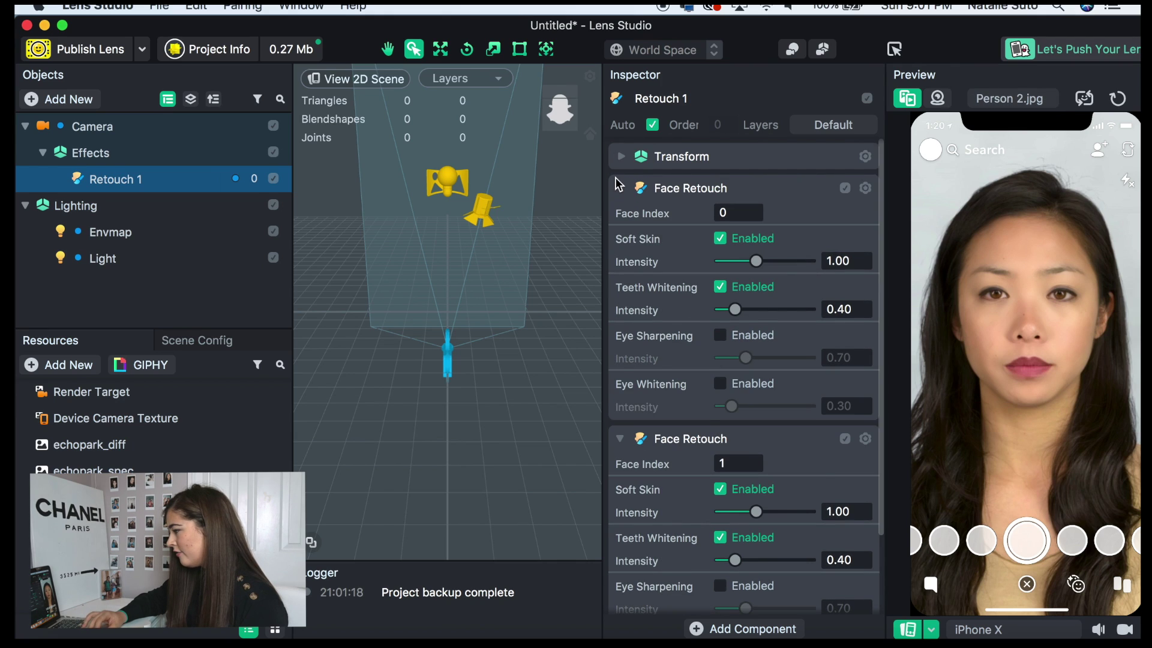
{"action": "left_click", "coordinate": [620, 187]}
{"action": "left_click", "coordinate": [620, 220]}
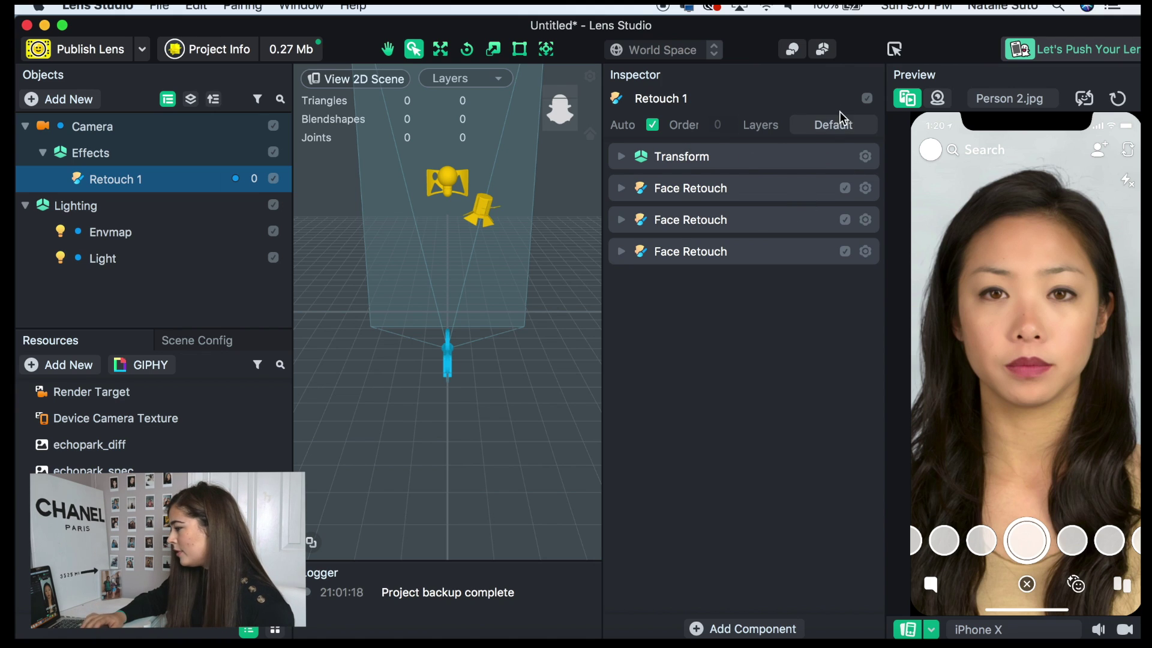
Step: Add a Face Mask effect below the retouch effect
{"action": "left_click", "coordinate": [67, 100]}
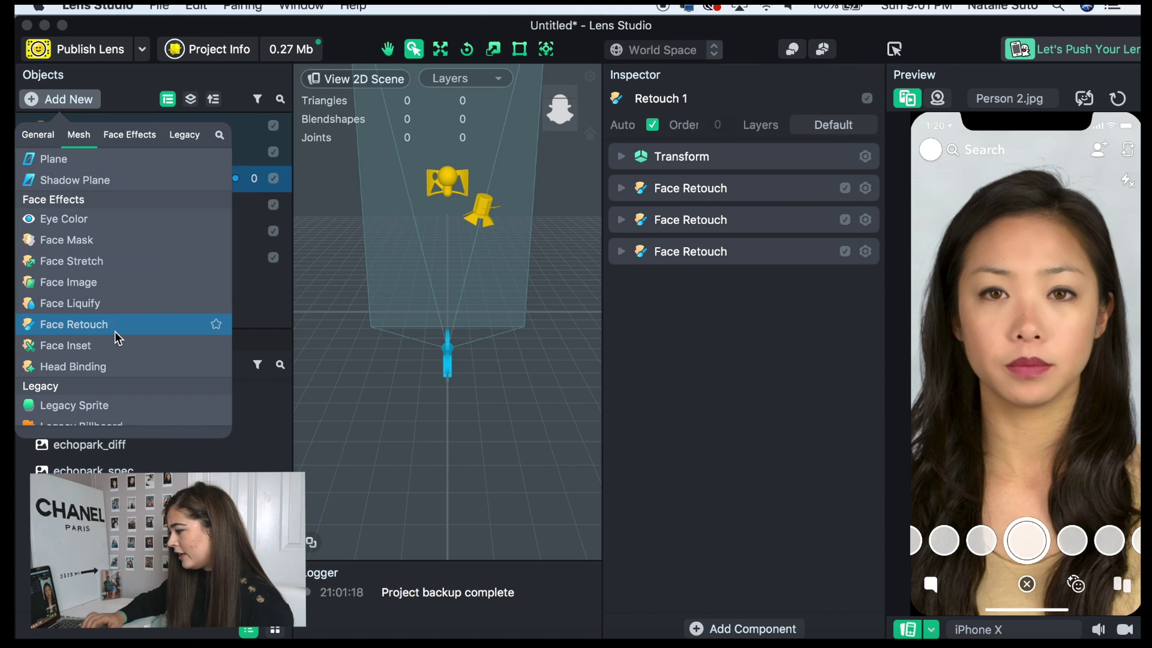
{"action": "scroll", "coordinate": [114, 331], "scroll_direction": "down", "scroll_amount": 2}
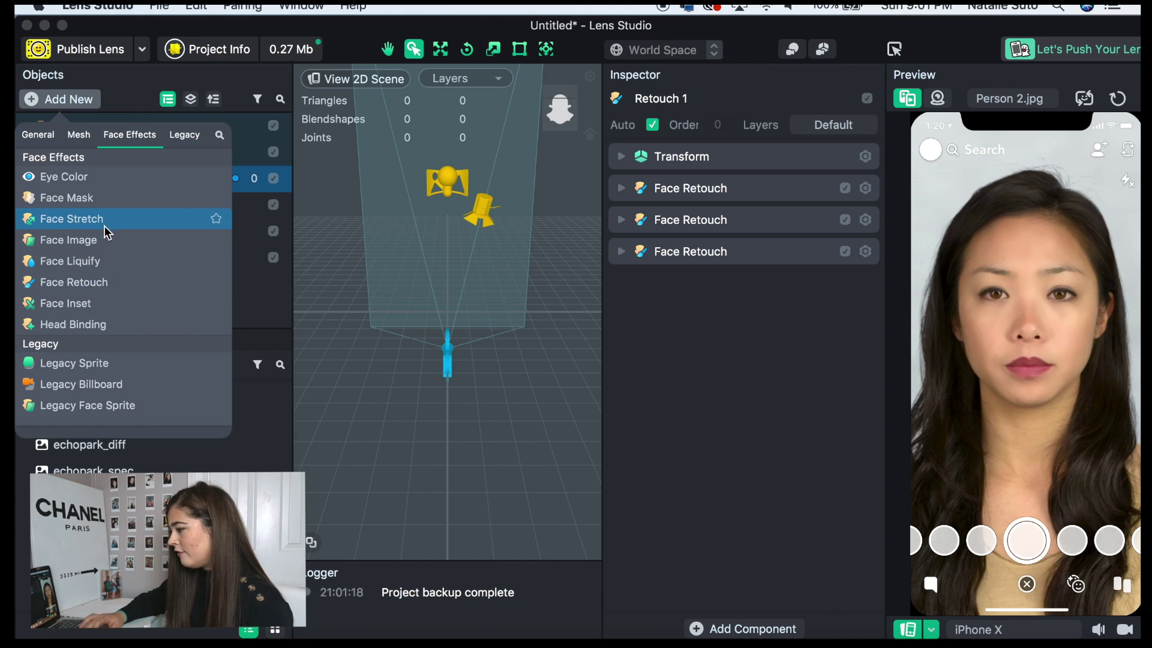
{"action": "left_click", "coordinate": [98, 196]}
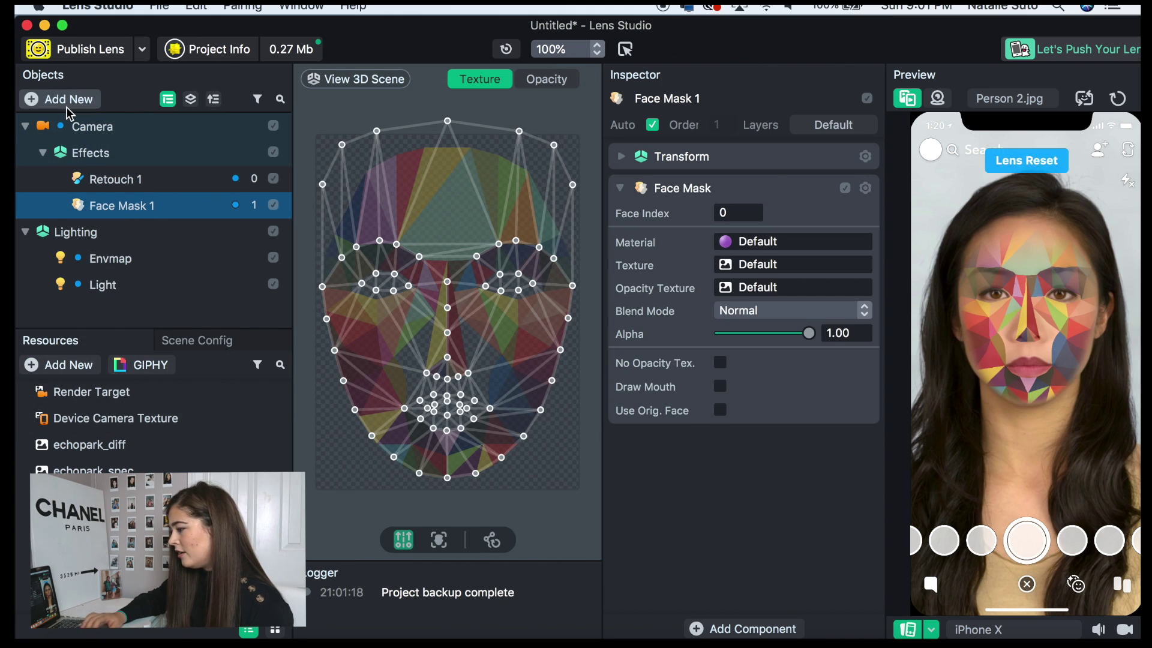
{"action": "left_click", "coordinate": [67, 102]}
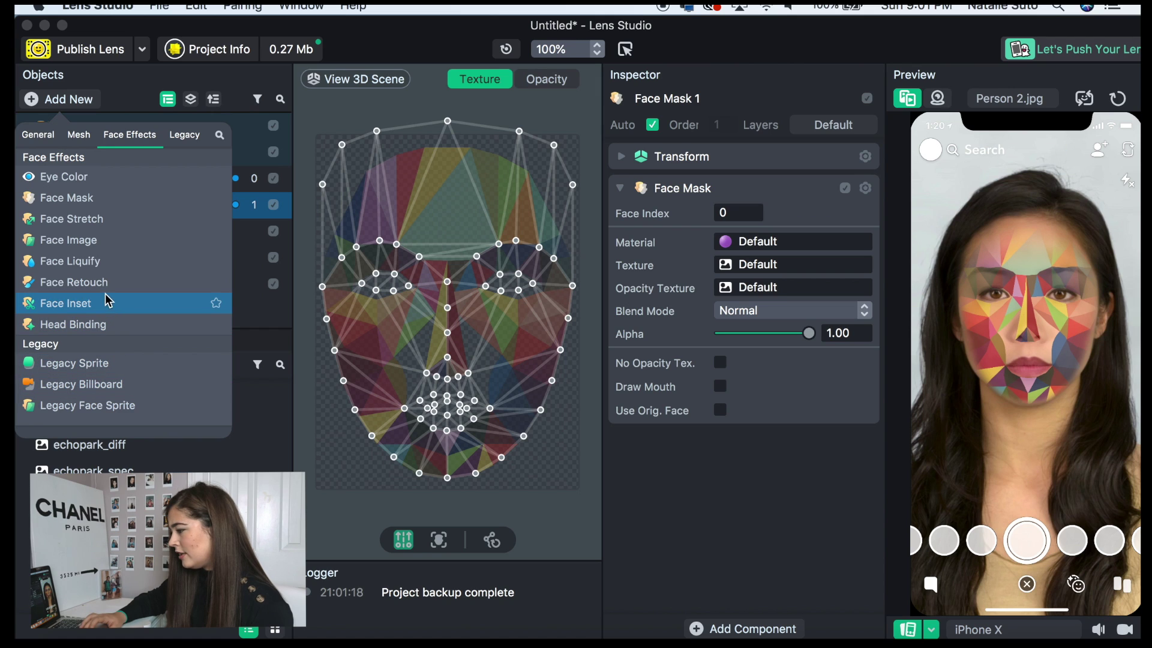
{"action": "left_click", "coordinate": [67, 104]}
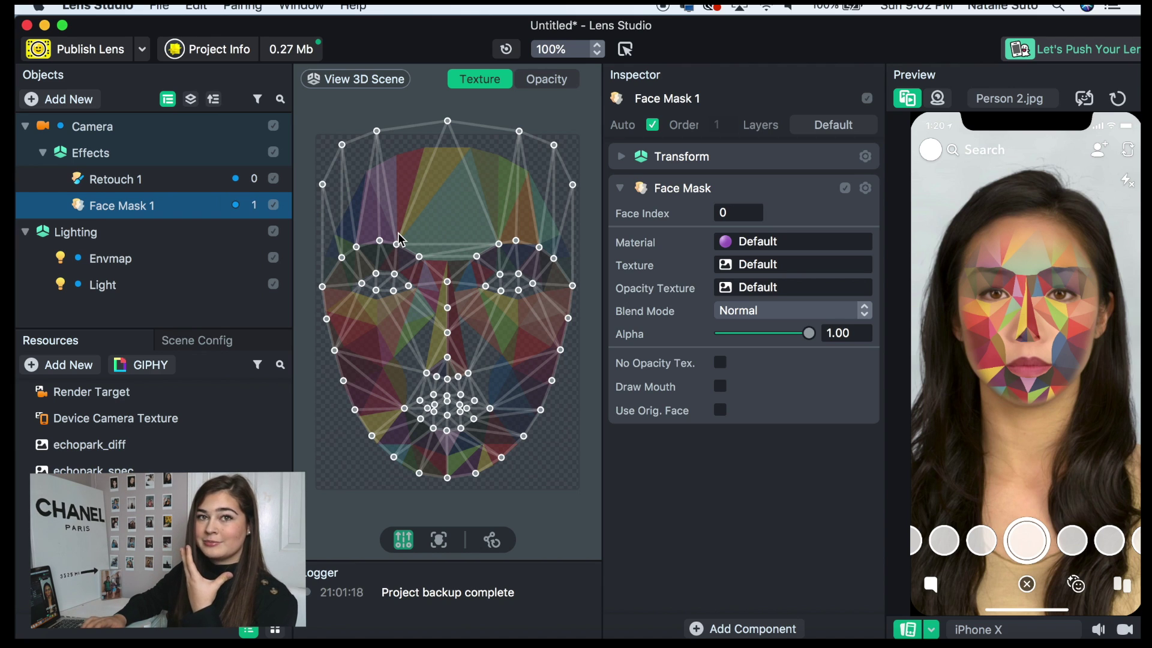
Step: Try using the 434428-full_broken-heart GIF as the face mask's opacity texture
{"action": "left_click", "coordinate": [830, 269]}
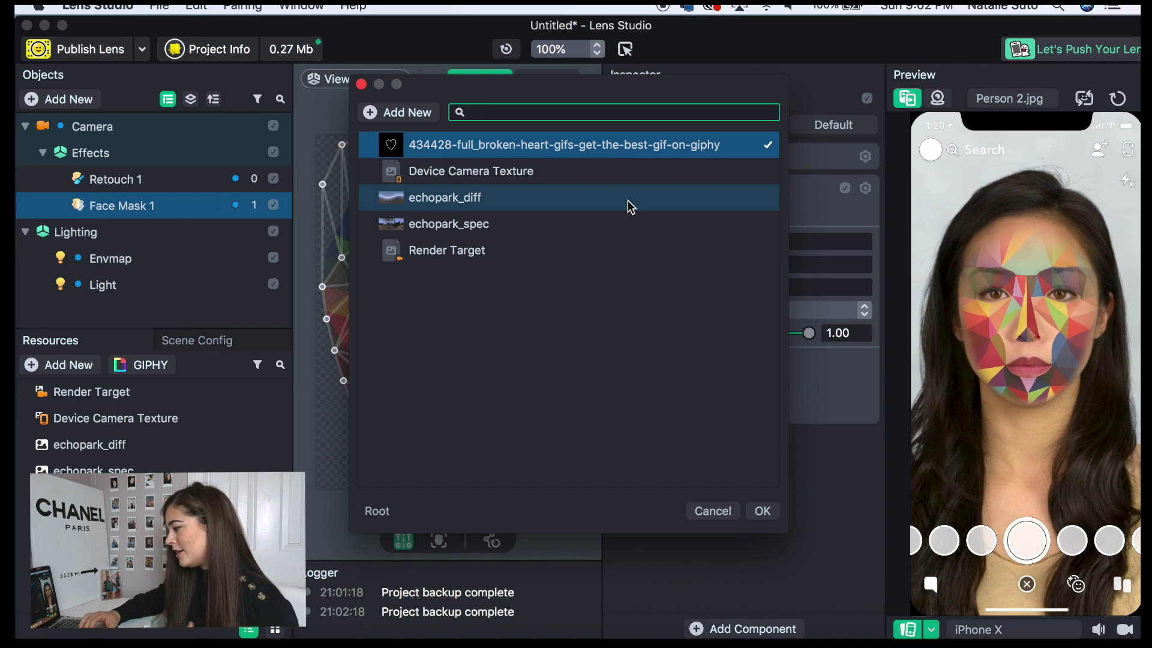
{"action": "left_click", "coordinate": [762, 511]}
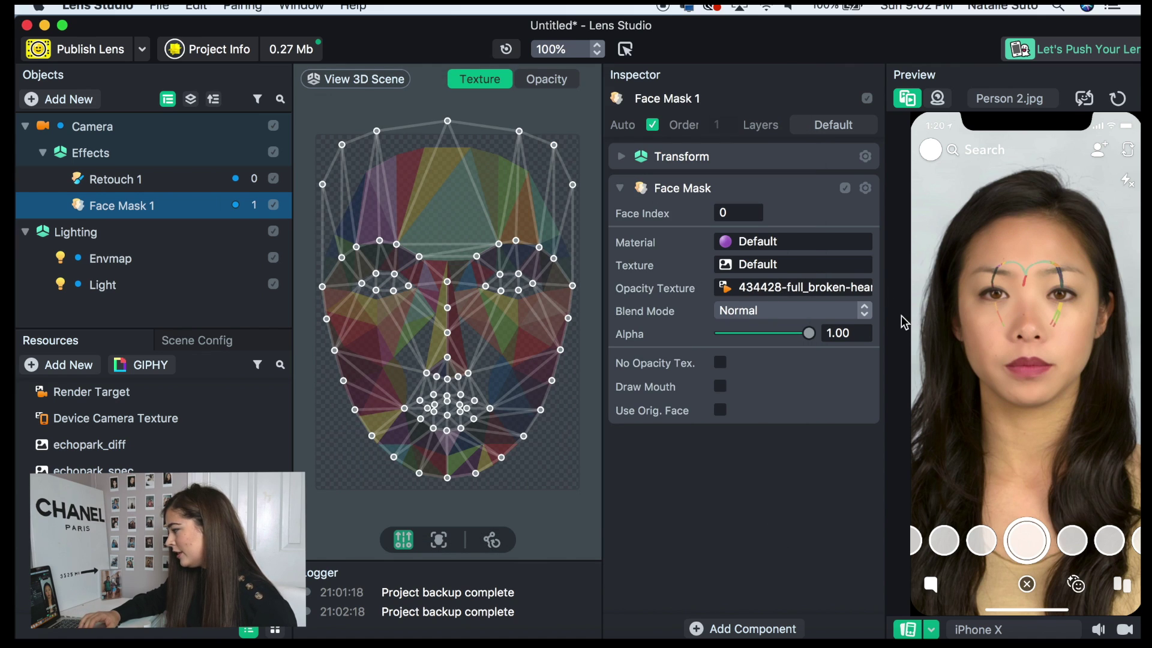
{"action": "left_click", "coordinate": [765, 292]}
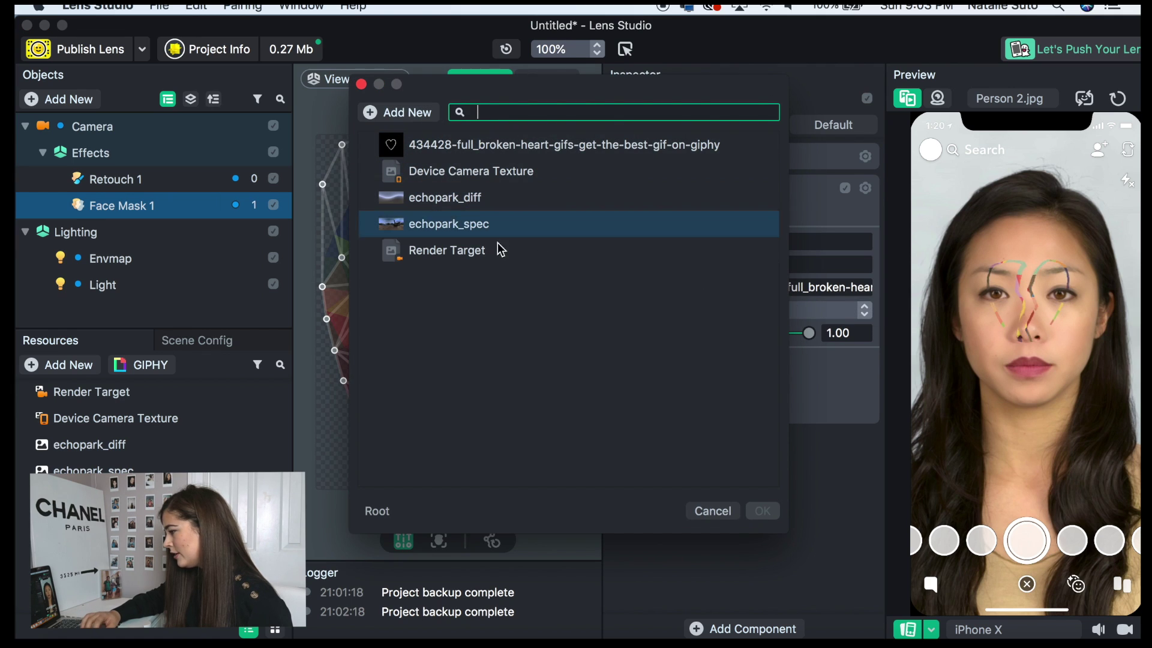
{"action": "left_click", "coordinate": [708, 512]}
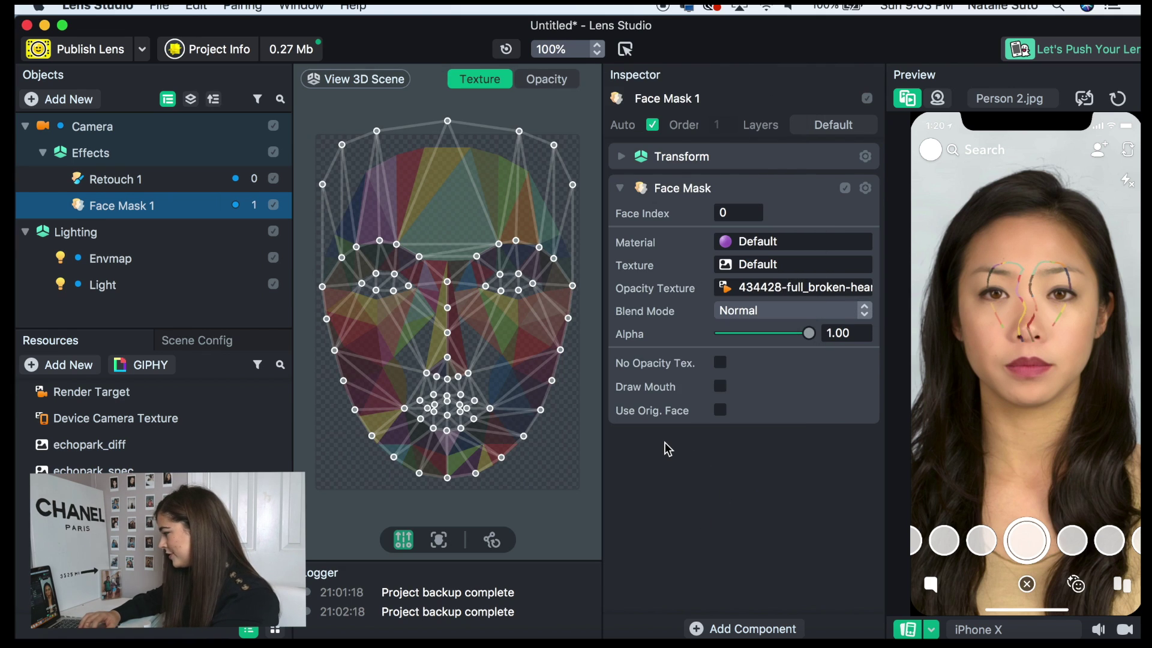
Step: Set the face mask's Texture to the 434428-full_broken-heart-gifs-get-the-best-gif-on-giphy file
{"action": "left_click", "coordinate": [772, 266]}
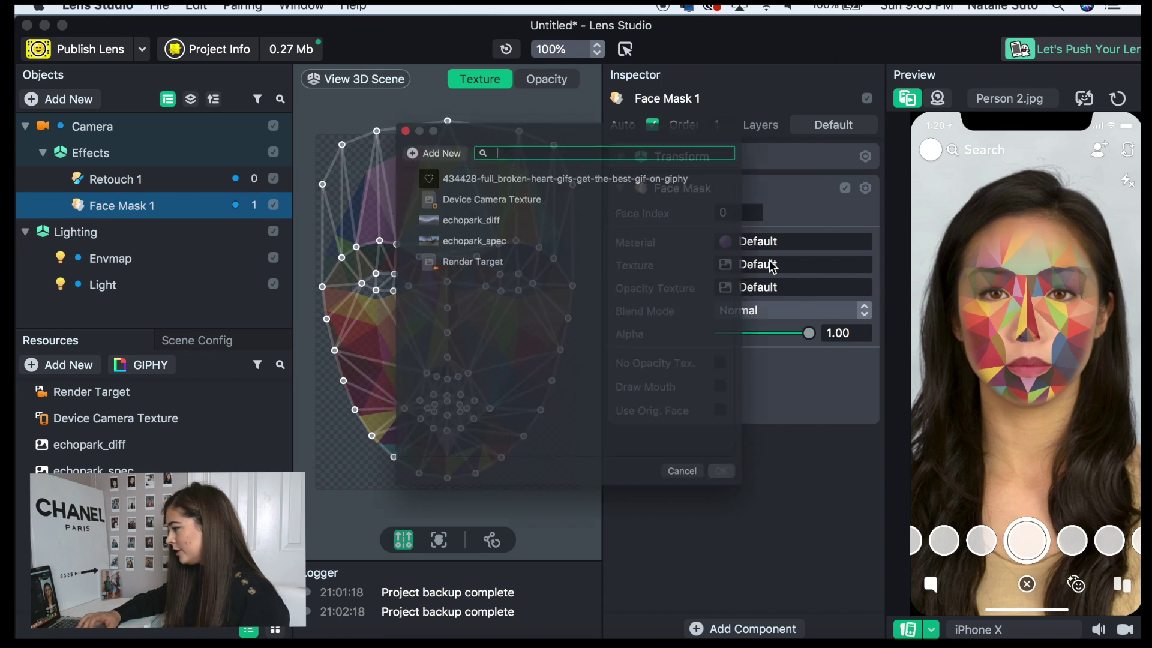
{"action": "left_click", "coordinate": [722, 513]}
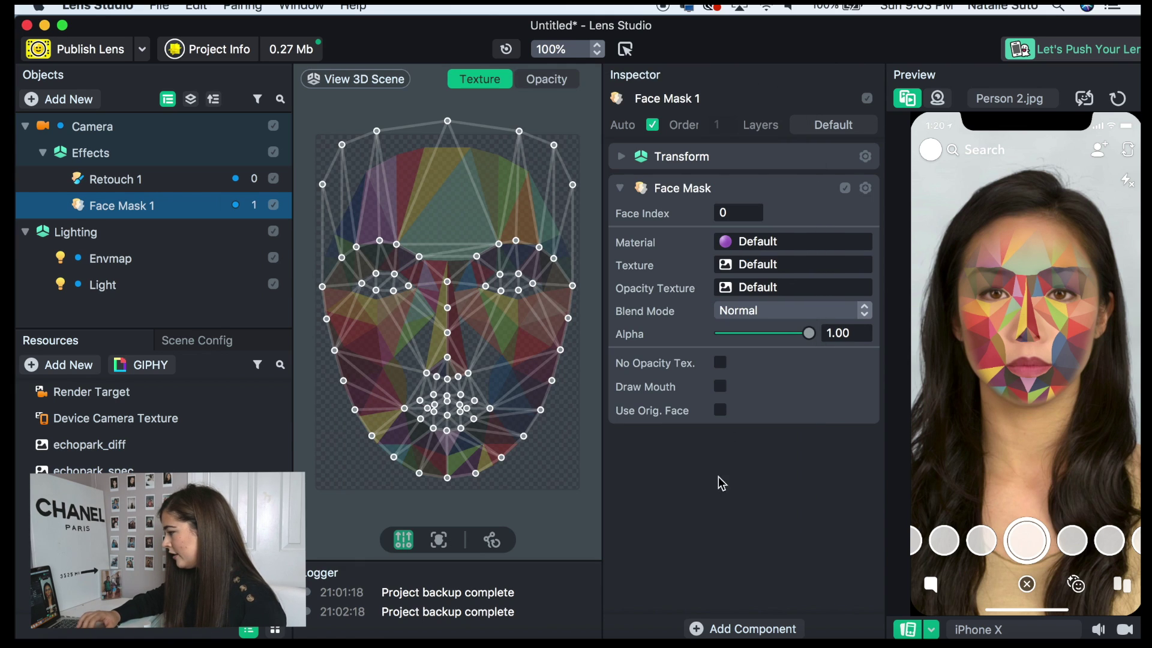
{"action": "left_click", "coordinate": [737, 267]}
{"action": "left_click", "coordinate": [451, 152]}
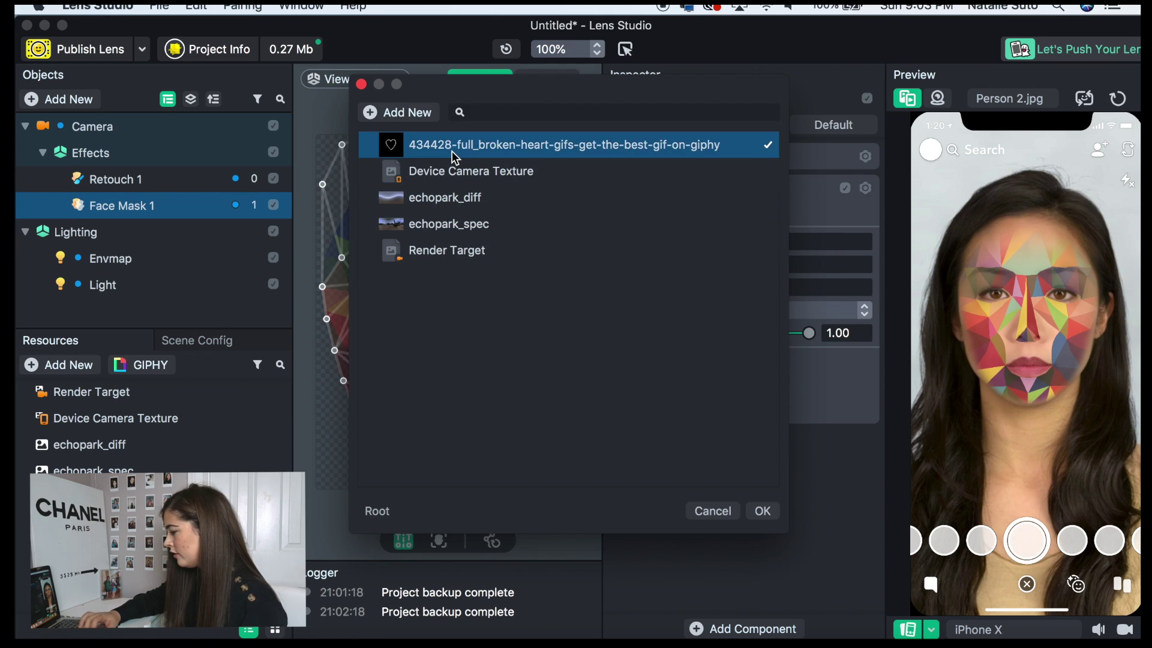
{"action": "left_click", "coordinate": [764, 514]}
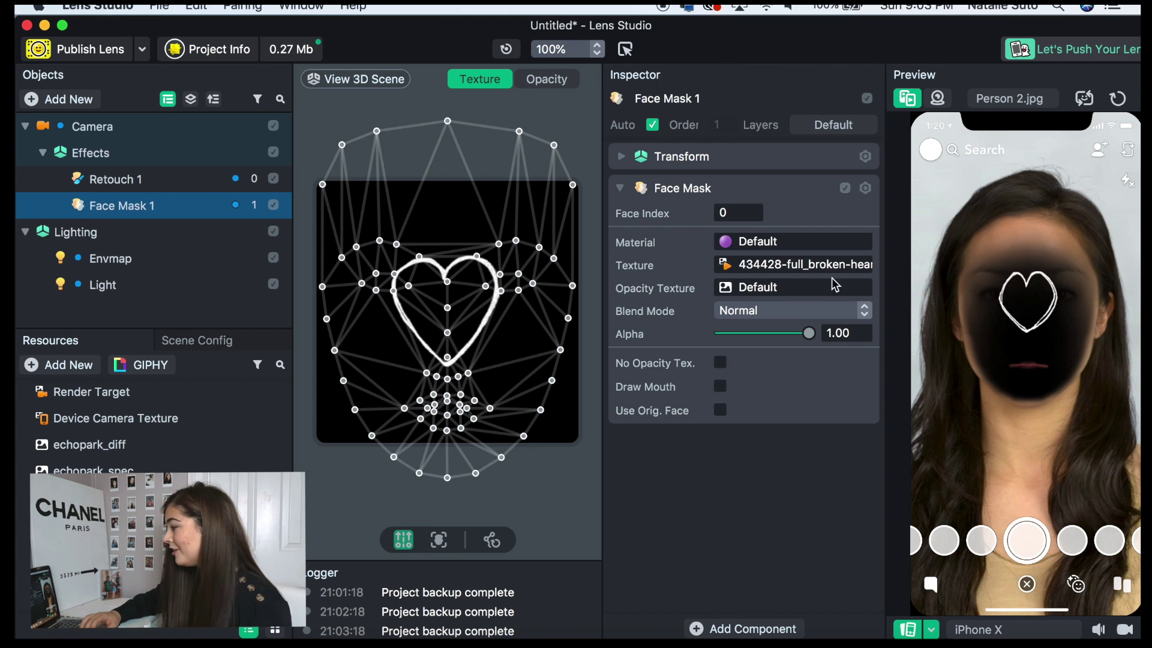
Step: Set the blend mode of Face Mask 1 to Lighten
{"action": "left_click", "coordinate": [757, 316]}
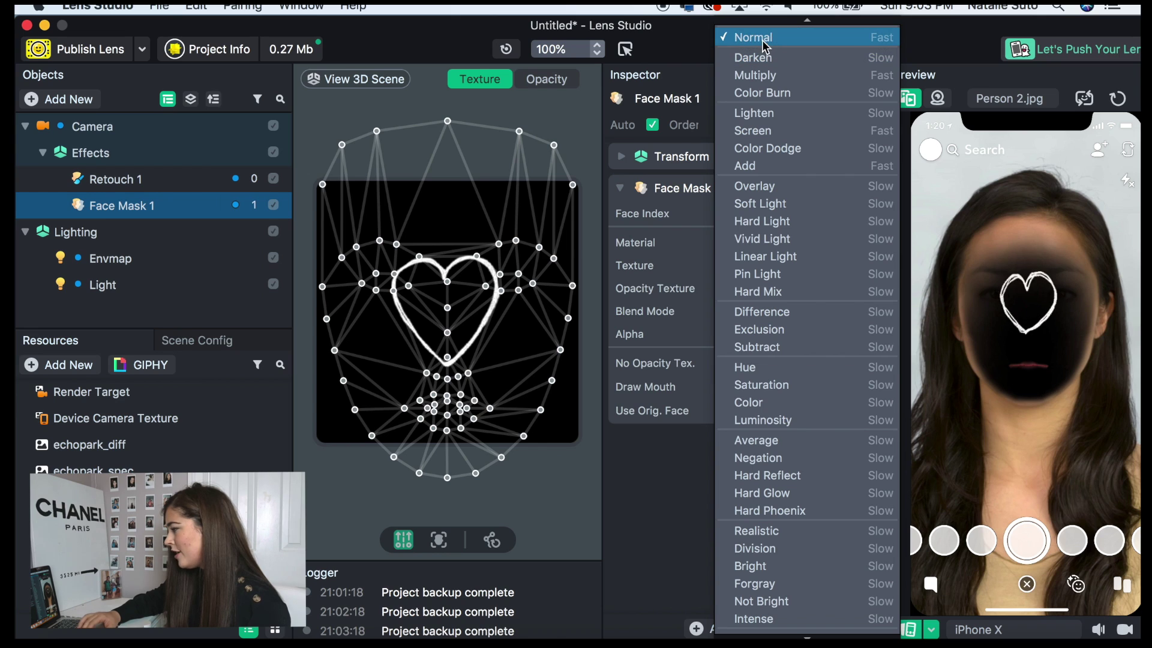
{"action": "left_click", "coordinate": [750, 122]}
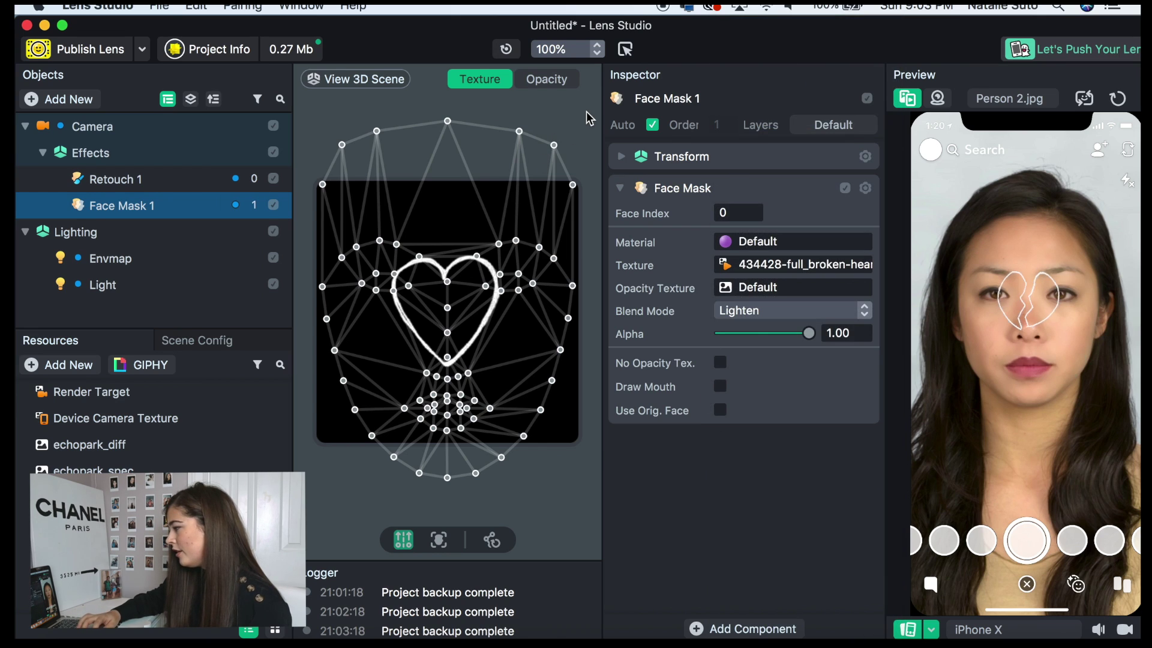
Step: Select all of Face Mask 1's mesh points, then enlarge and reposition the mesh so the heart sits on one cheek below the eye
{"action": "left_click_drag", "start_coordinate": [593, 99], "coordinate": [312, 521]}
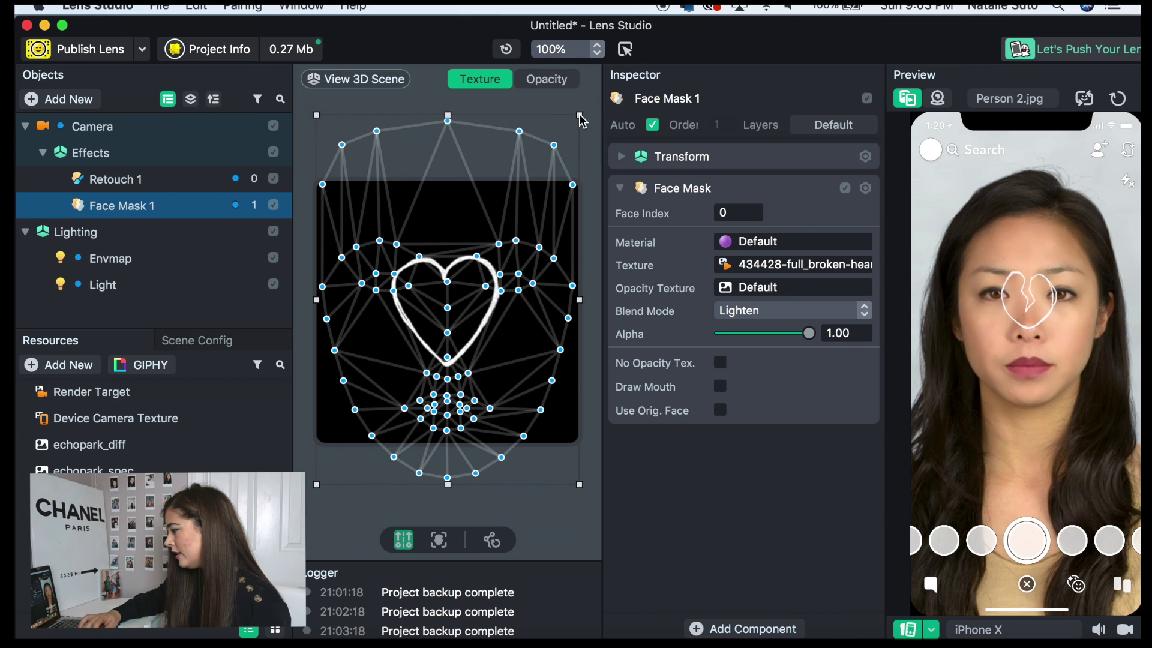
{"action": "left_click_drag", "start_coordinate": [573, 143], "coordinate": [557, 87]}
{"action": "left_click", "coordinate": [567, 49]}
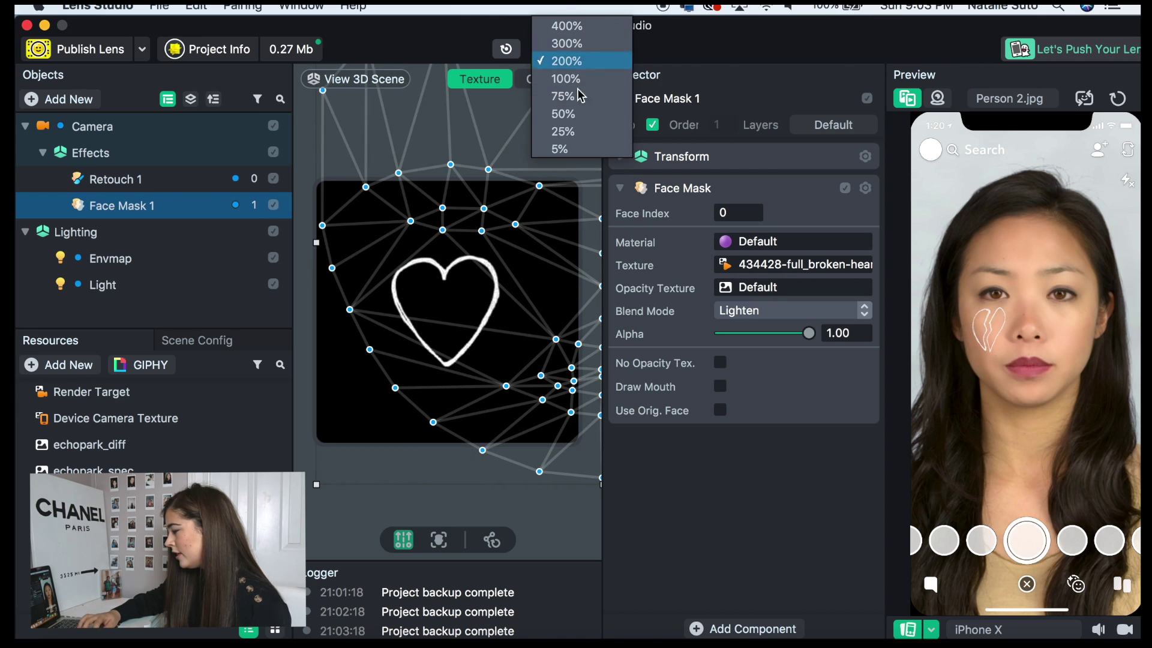
{"action": "left_click", "coordinate": [561, 129]}
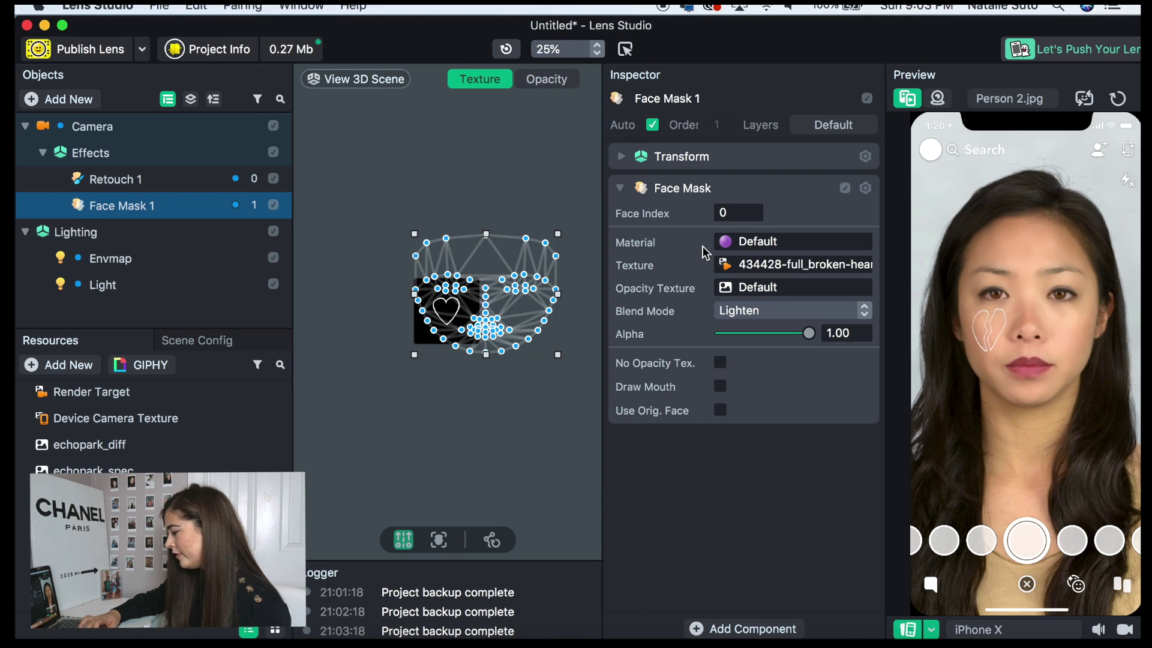
{"action": "left_click_drag", "start_coordinate": [558, 234], "coordinate": [591, 177]}
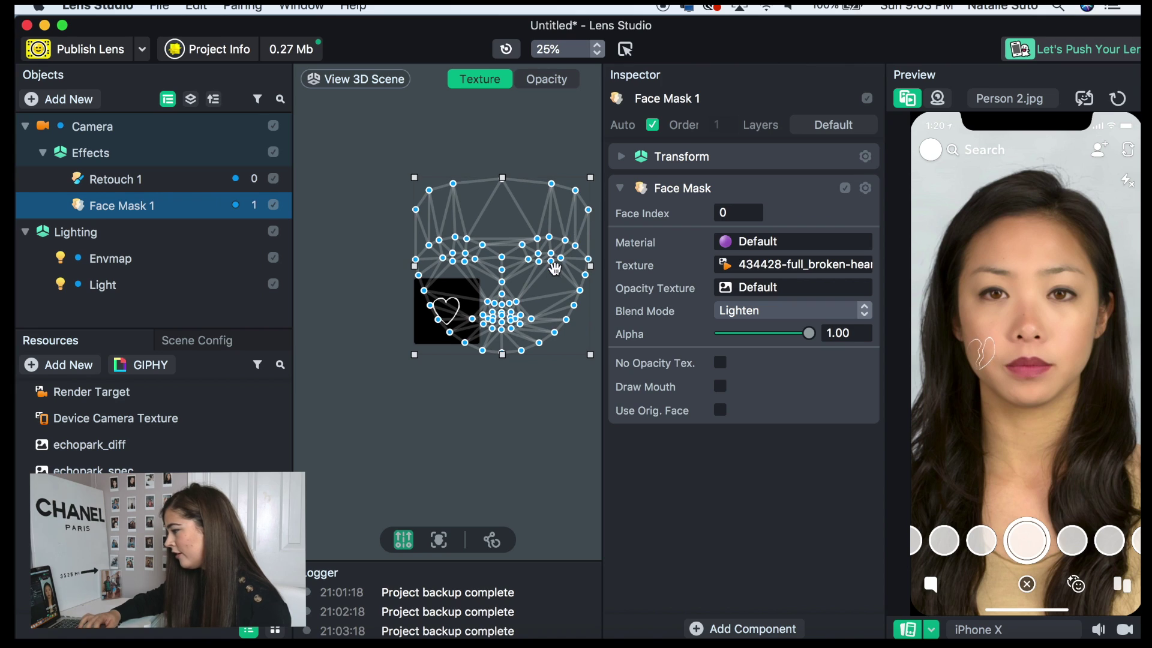
{"action": "left_click_drag", "start_coordinate": [547, 299], "coordinate": [538, 322]}
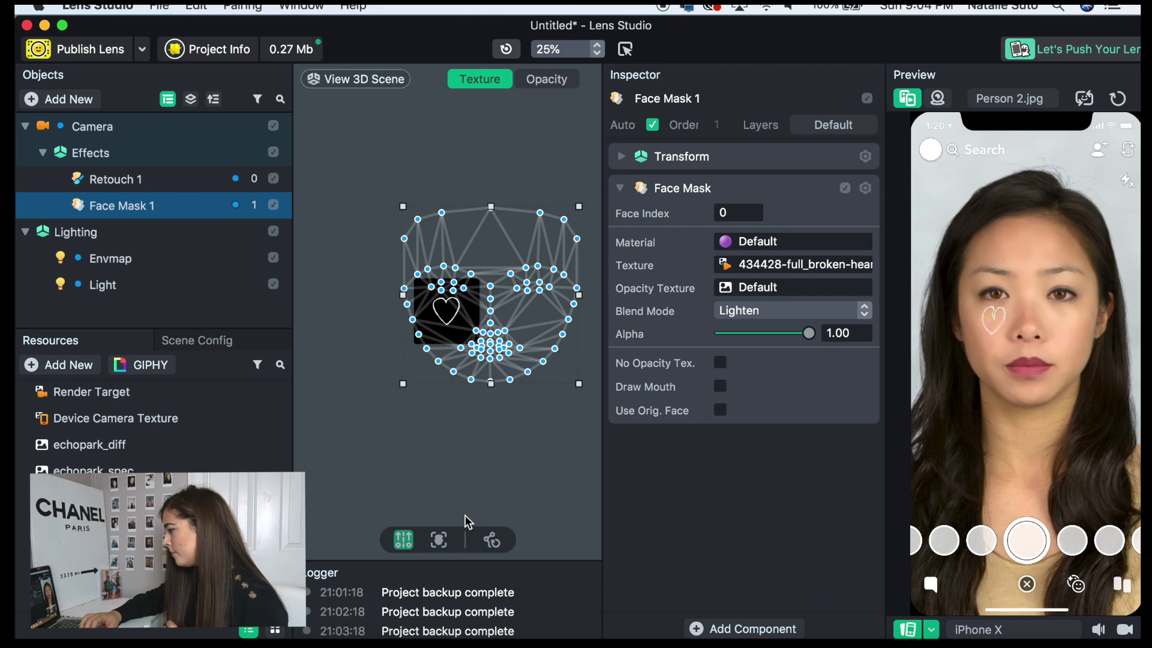
{"action": "left_click_drag", "start_coordinate": [495, 241], "coordinate": [497, 246]}
{"action": "left_click", "coordinate": [486, 163]}
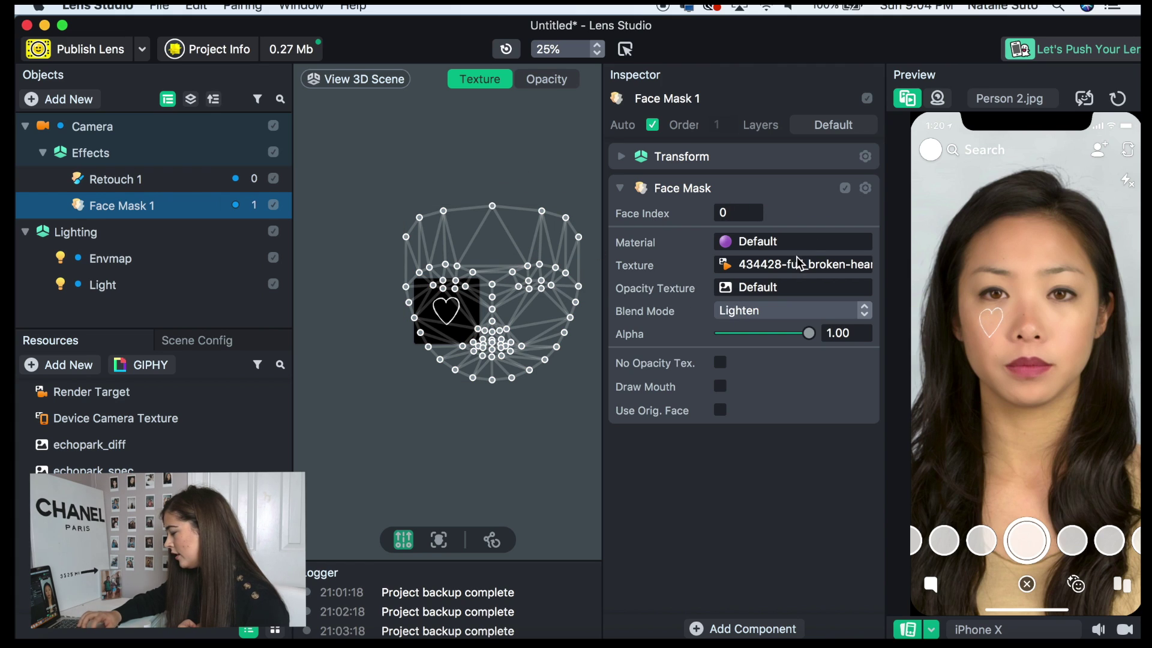
Step: Duplicate the heart Face Mask component within Face Mask 1 and set the copy's Face Index to 1
{"action": "left_click", "coordinate": [865, 188]}
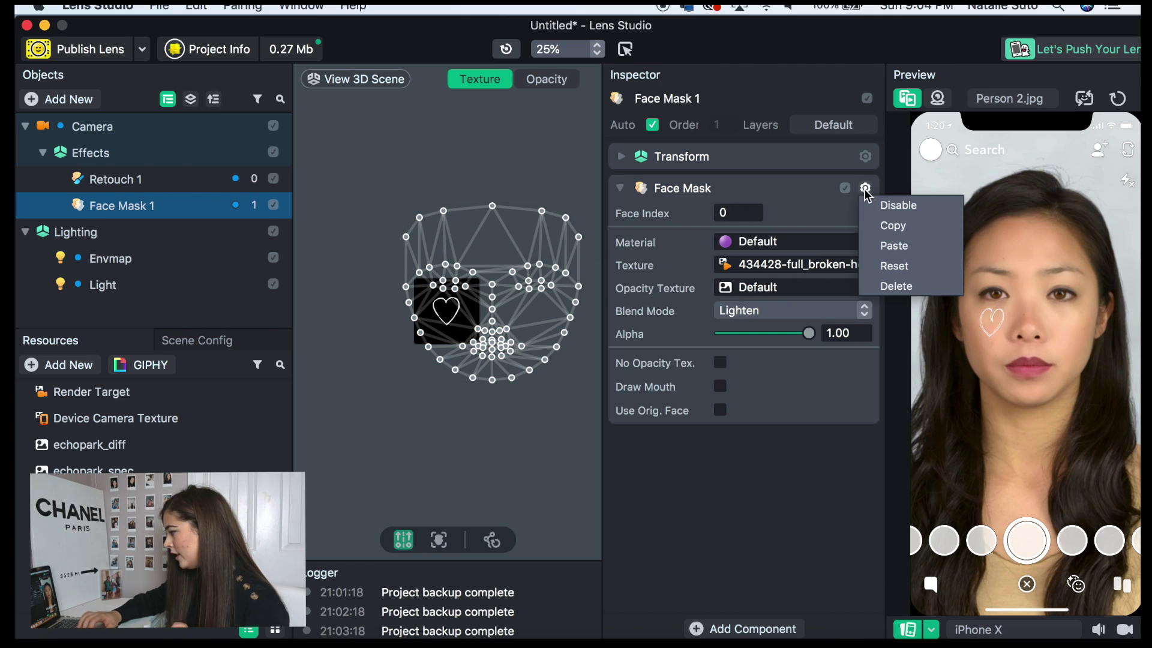
{"action": "left_click", "coordinate": [891, 231]}
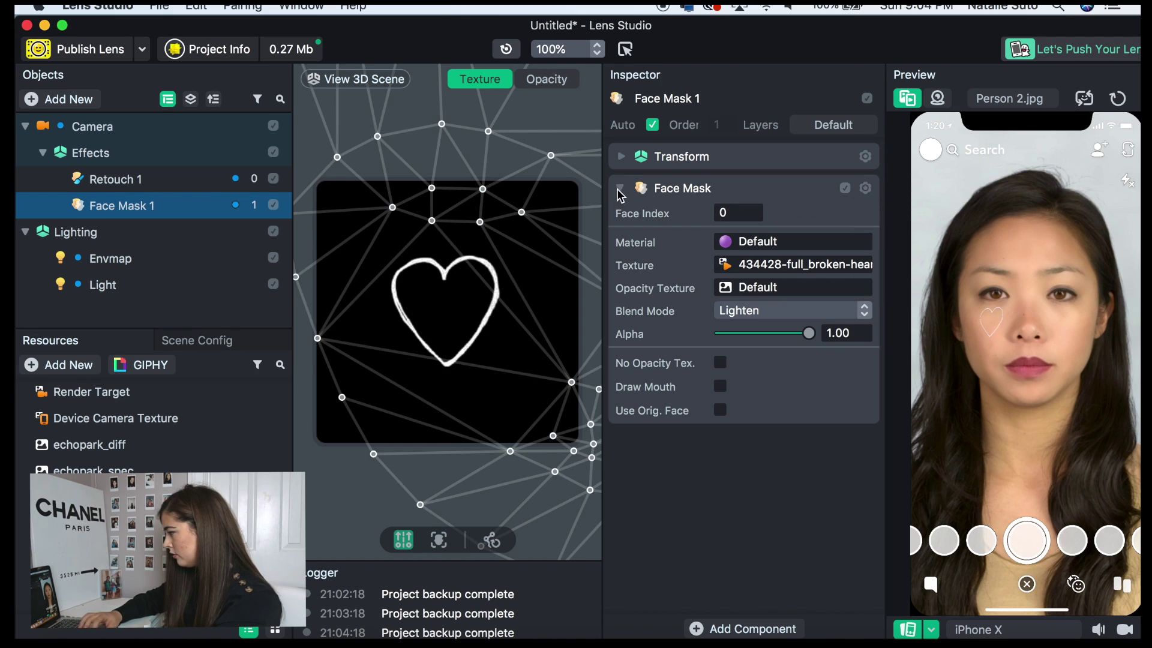
{"action": "left_click", "coordinate": [620, 191]}
{"action": "left_click", "coordinate": [866, 189]}
{"action": "left_click", "coordinate": [889, 246]}
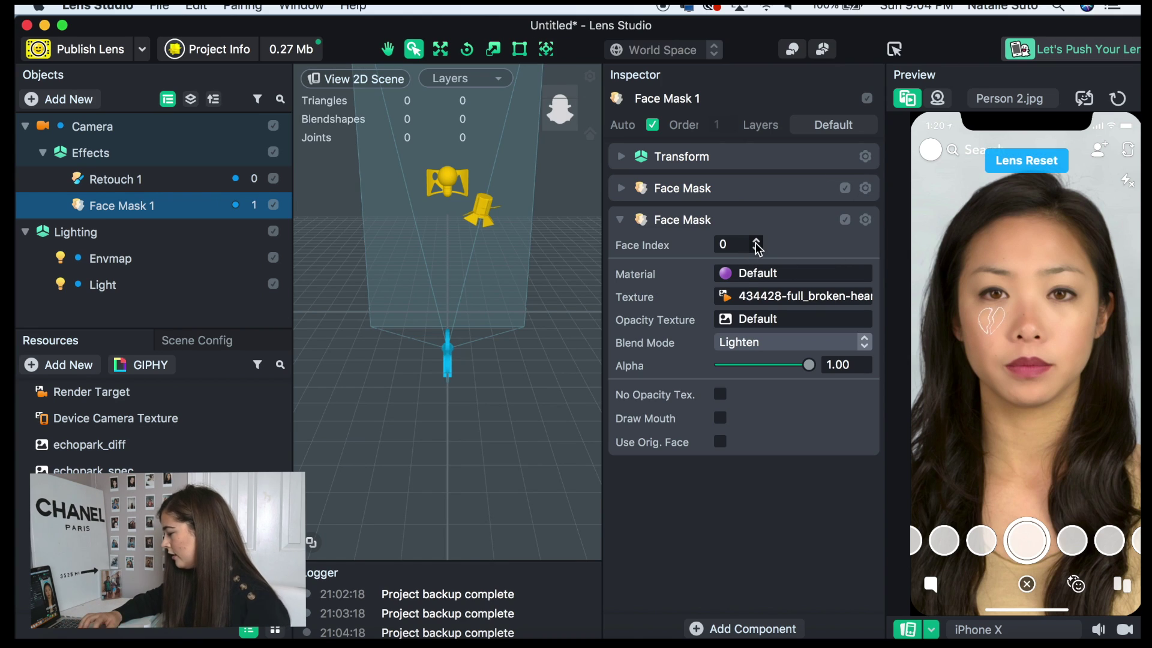
{"action": "left_click", "coordinate": [756, 246]}
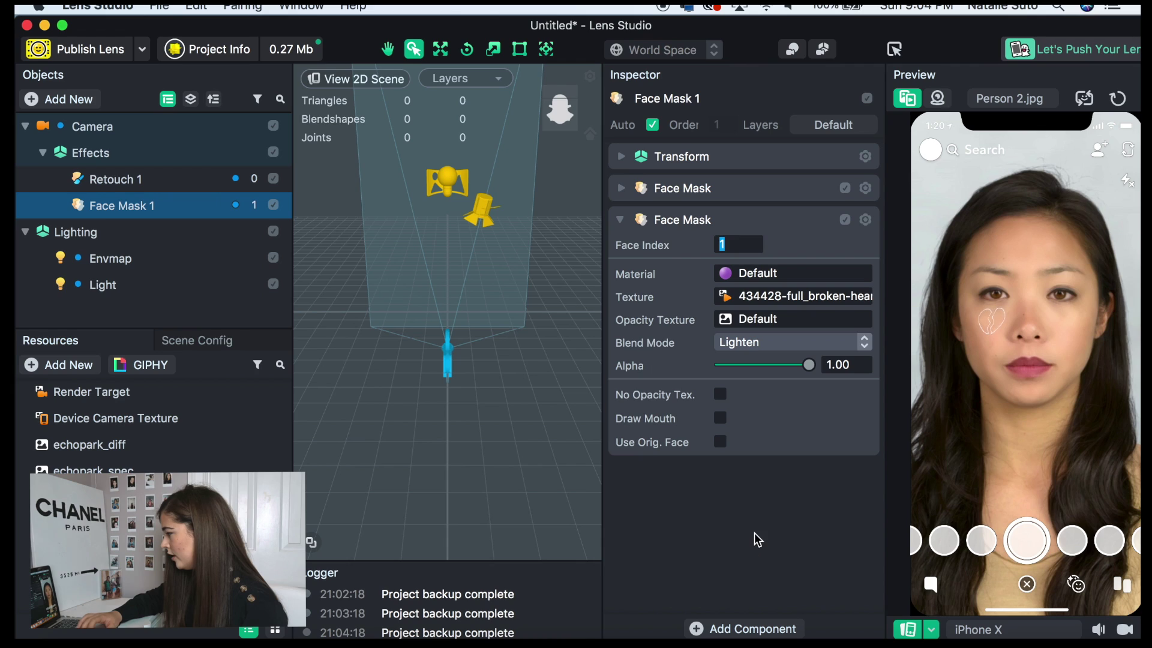
Step: Paste a third heart Face Mask component into Face Mask 1 and raise its Face Index
{"action": "left_click", "coordinate": [865, 220]}
{"action": "left_click", "coordinate": [882, 276]}
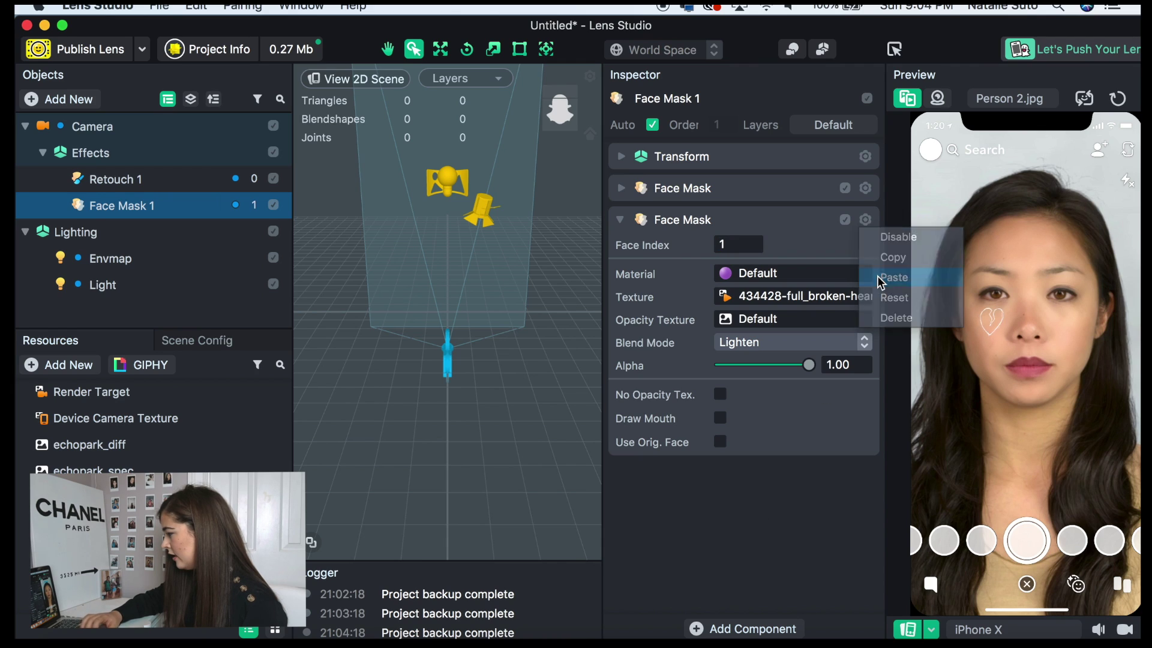
{"action": "left_click", "coordinate": [756, 495]}
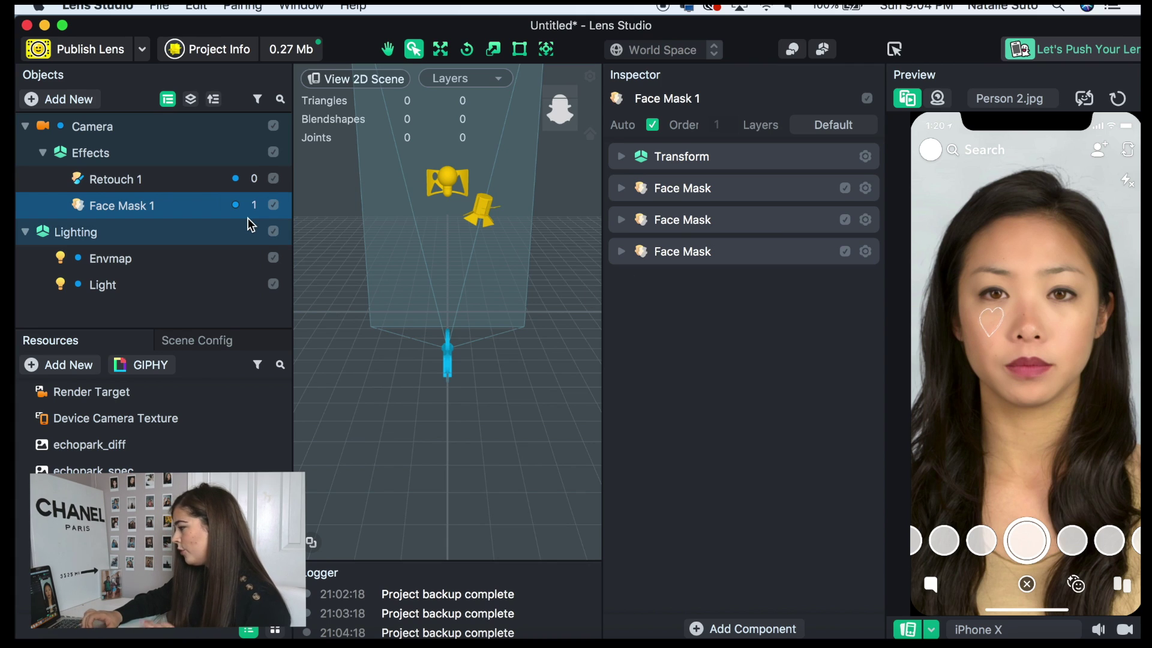
Step: Switch the preview photo to Pair 2.jpg to check the lens on two faces
{"action": "left_click", "coordinate": [996, 95]}
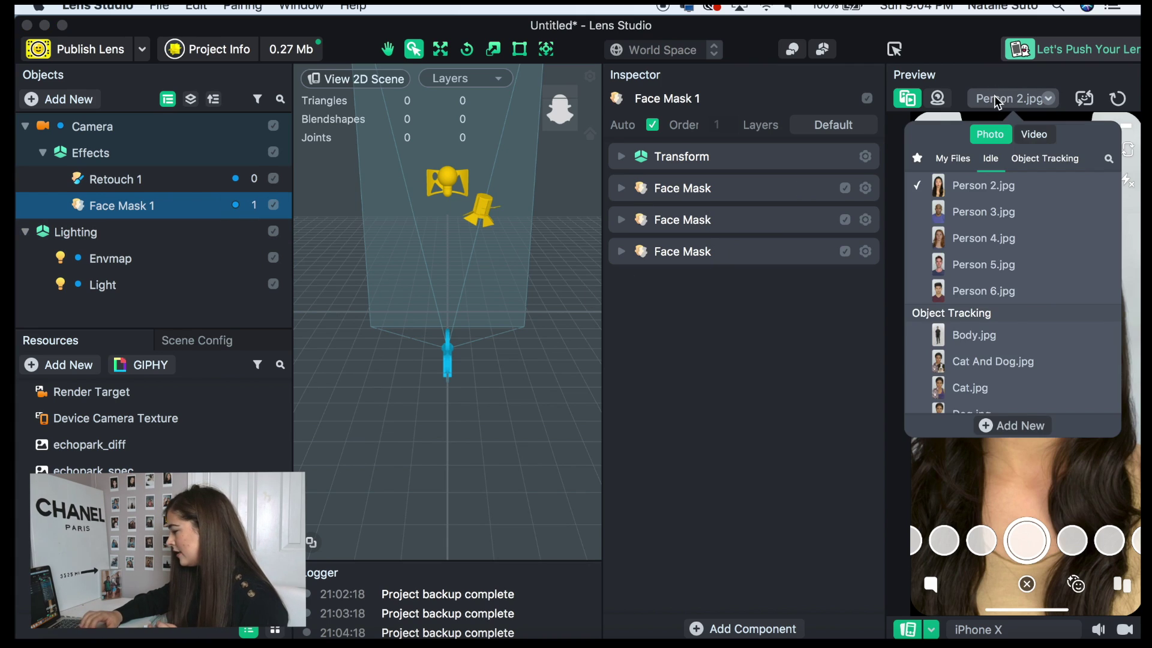
{"action": "scroll", "coordinate": [999, 225], "scroll_direction": "up", "scroll_amount": 2}
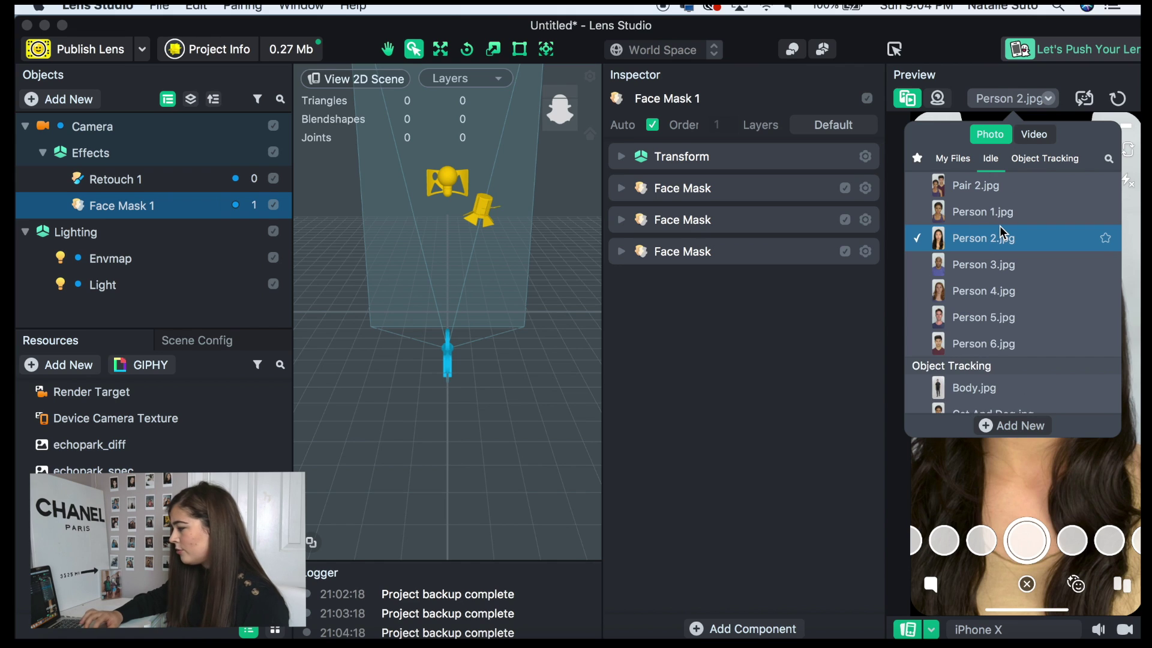
{"action": "left_click", "coordinate": [970, 191]}
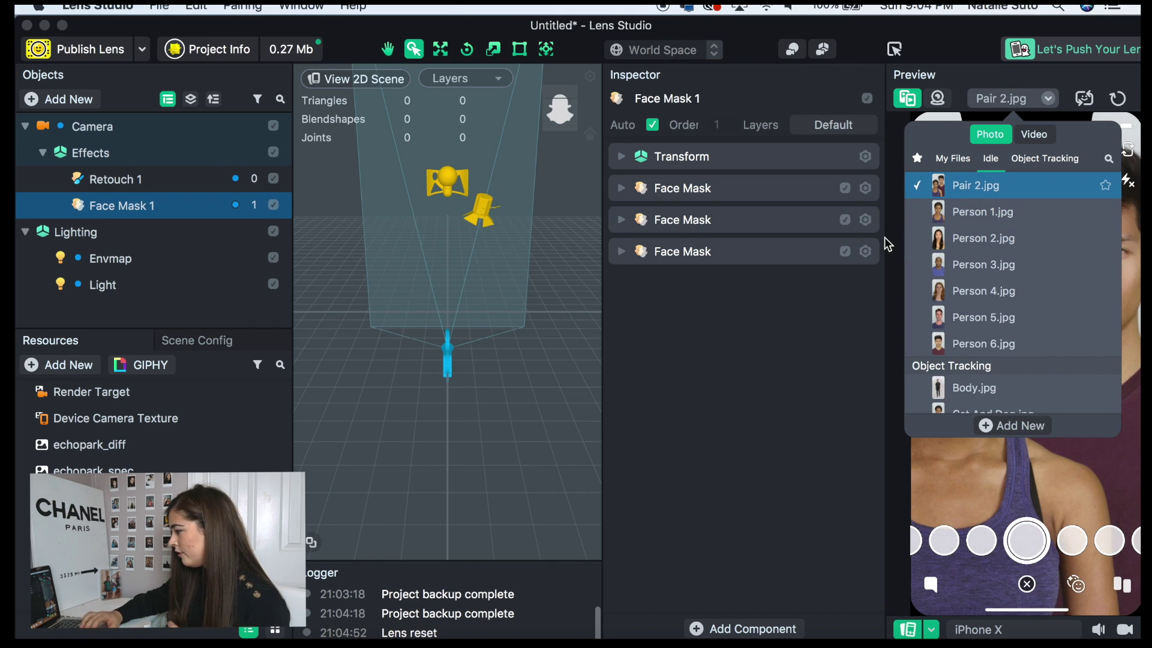
{"action": "left_click", "coordinate": [813, 312]}
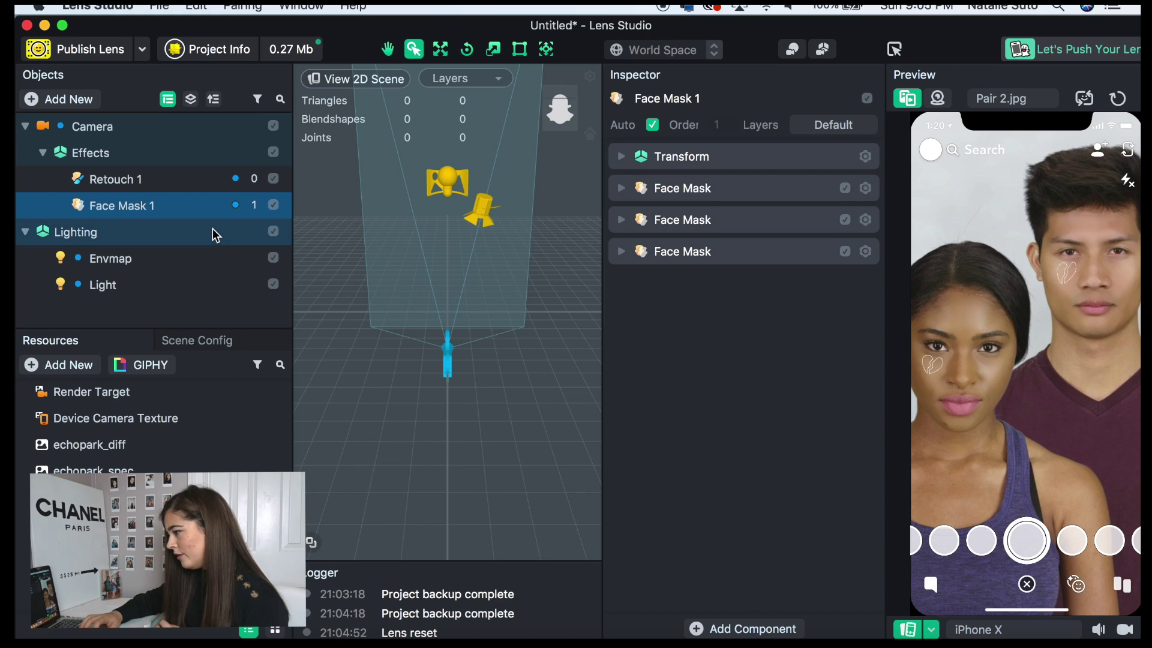
Step: Add a second Face Mask effect and paste the copied heart Face Mask component into it
{"action": "left_click", "coordinate": [71, 99]}
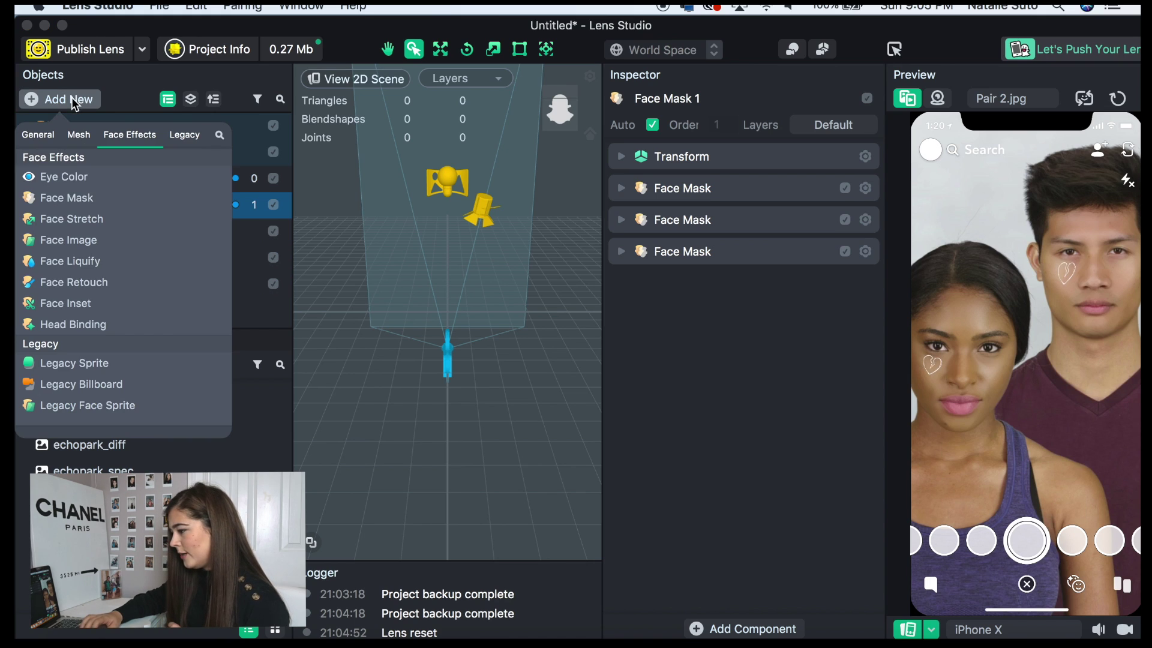
{"action": "left_click", "coordinate": [121, 196]}
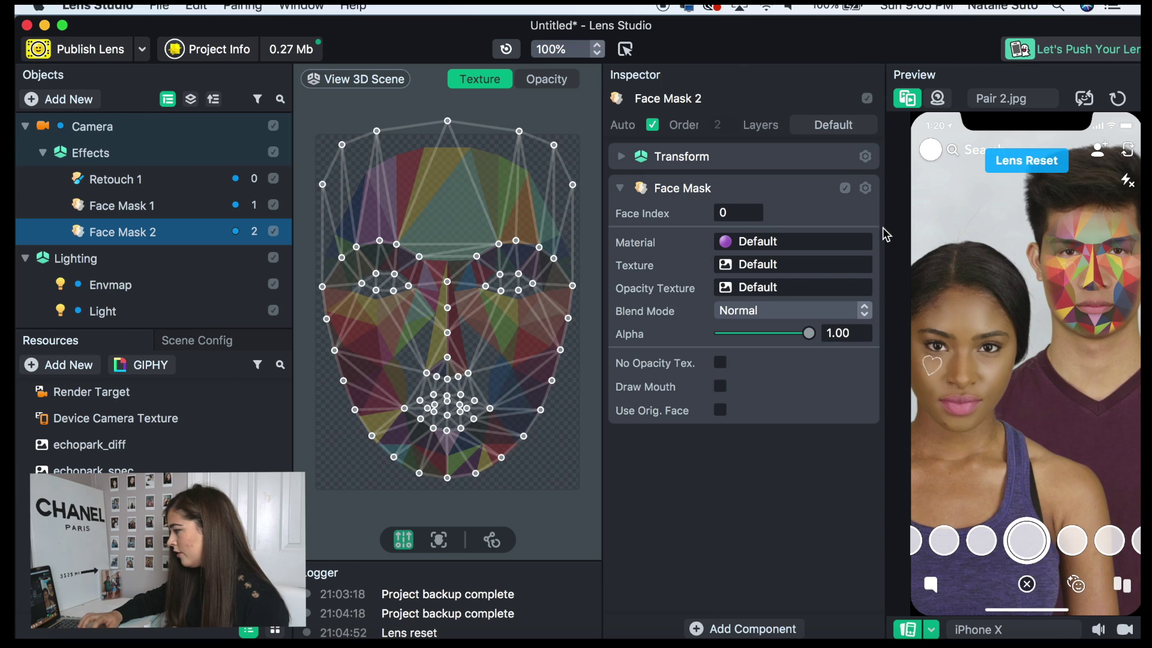
{"action": "left_click", "coordinate": [864, 190]}
{"action": "left_click", "coordinate": [865, 190]}
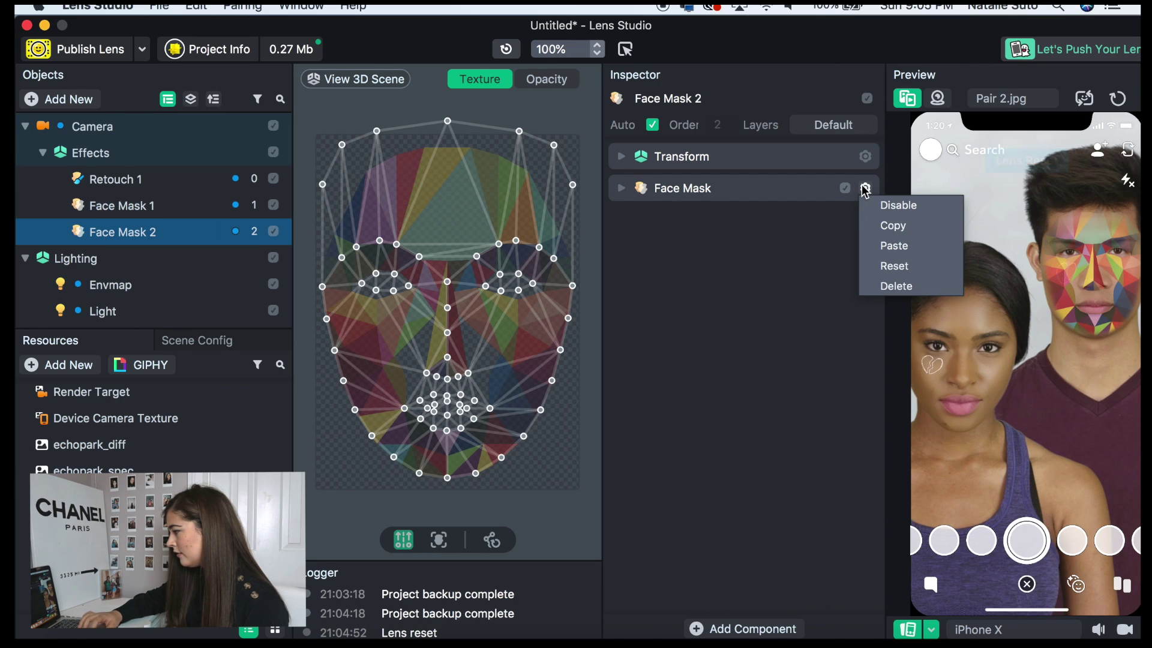
{"action": "left_click", "coordinate": [895, 243]}
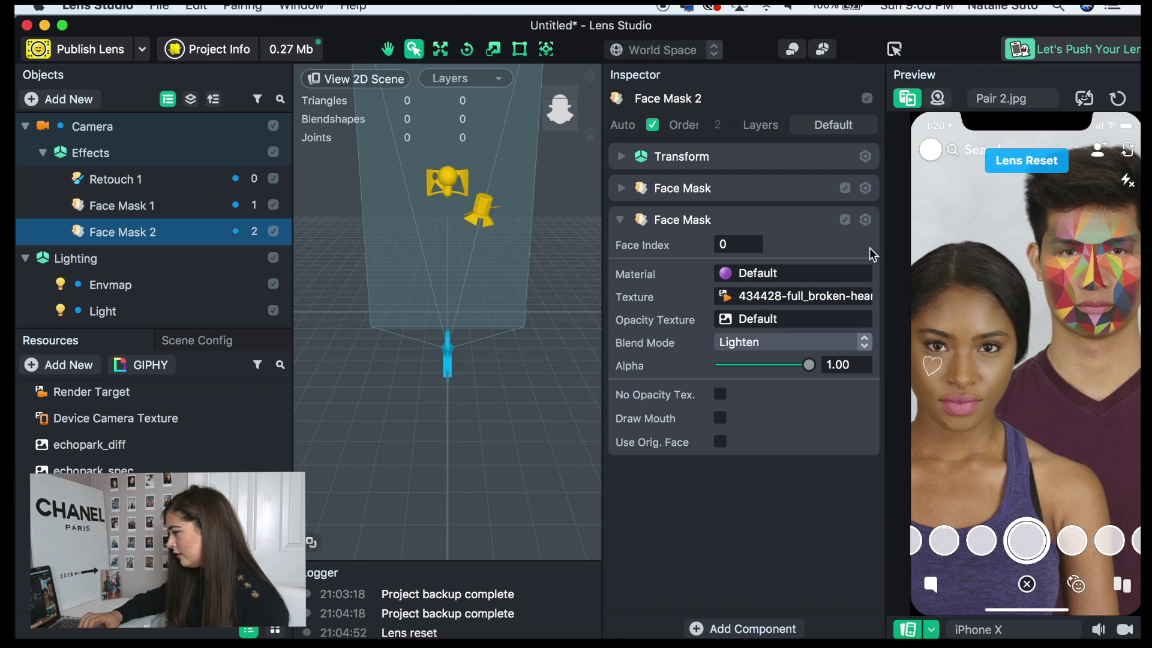
Step: Delete the default Face Mask component from Face Mask 2, keeping the pasted heart component
{"action": "left_click", "coordinate": [771, 189]}
{"action": "left_click", "coordinate": [865, 187]}
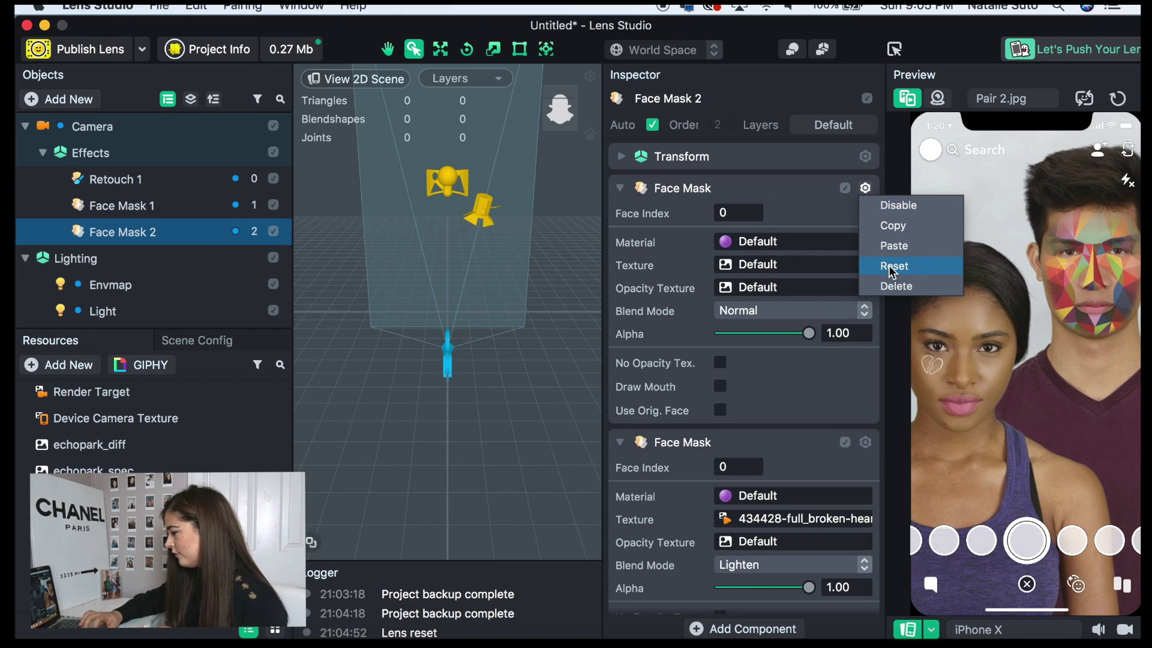
{"action": "left_click", "coordinate": [891, 286]}
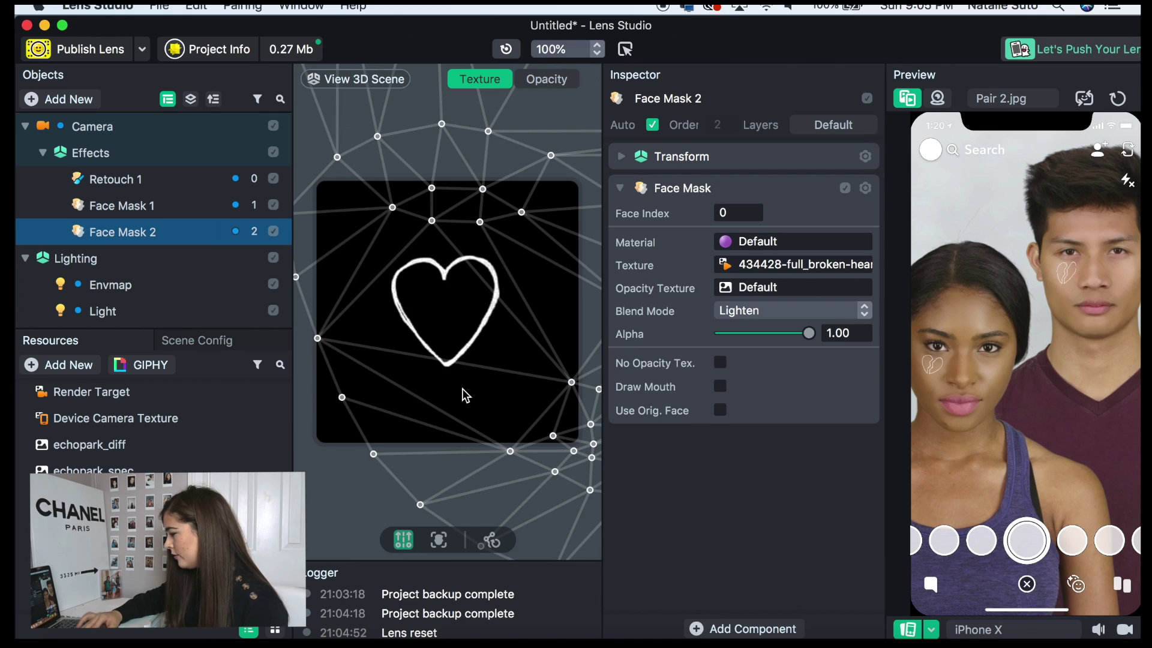
Step: Shift Face Mask 2's entire mesh sideways over the texture so its heart sits on the opposite cheek
{"action": "left_click", "coordinate": [564, 49]}
{"action": "left_click", "coordinate": [567, 130]}
{"action": "left_click", "coordinate": [524, 331]}
{"action": "left_click_drag", "start_coordinate": [522, 327], "coordinate": [436, 324]}
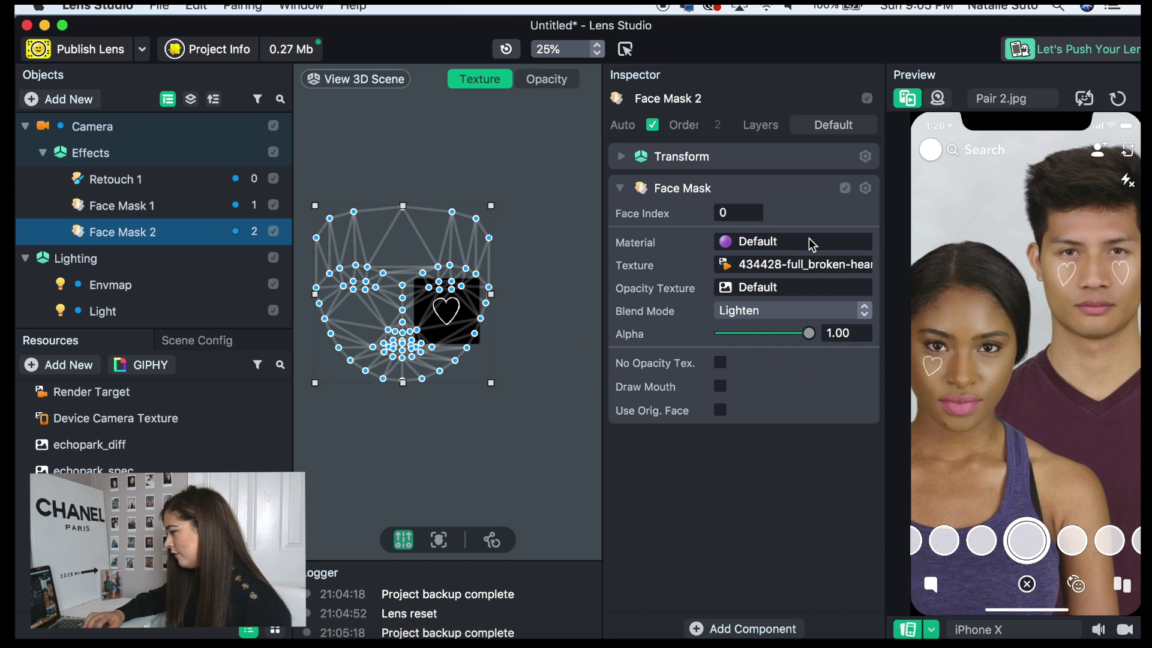
{"action": "left_click", "coordinate": [554, 182]}
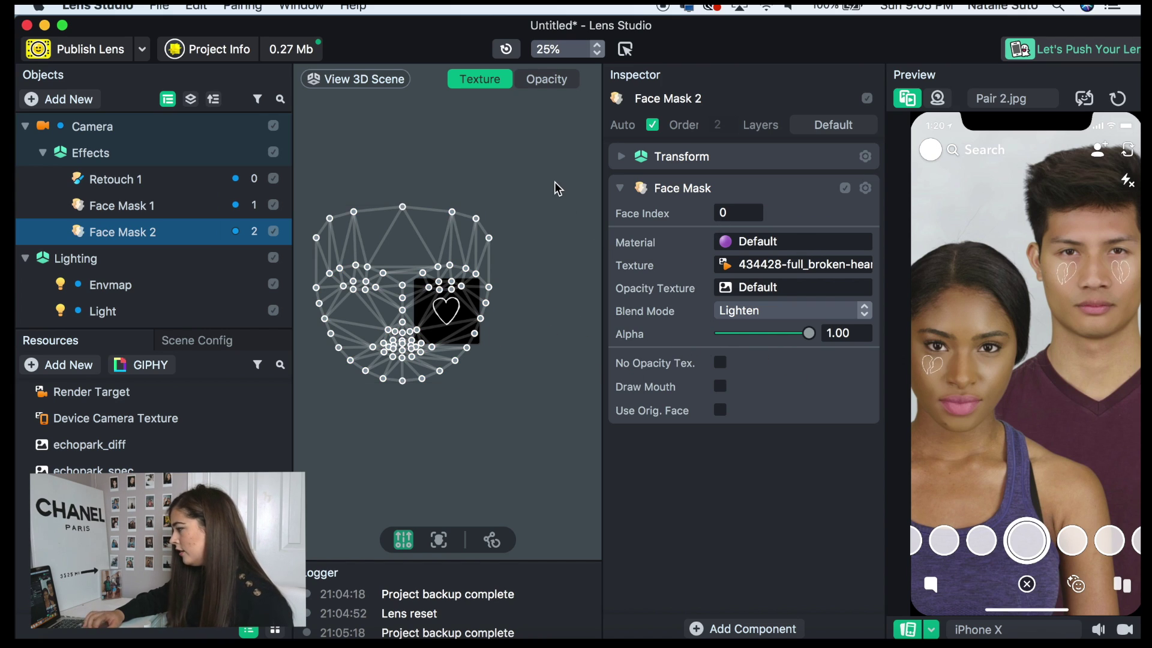
Step: Duplicate the heart Face Mask component within Face Mask 2 and set the copy's Face Index to 1
{"action": "left_click", "coordinate": [865, 188]}
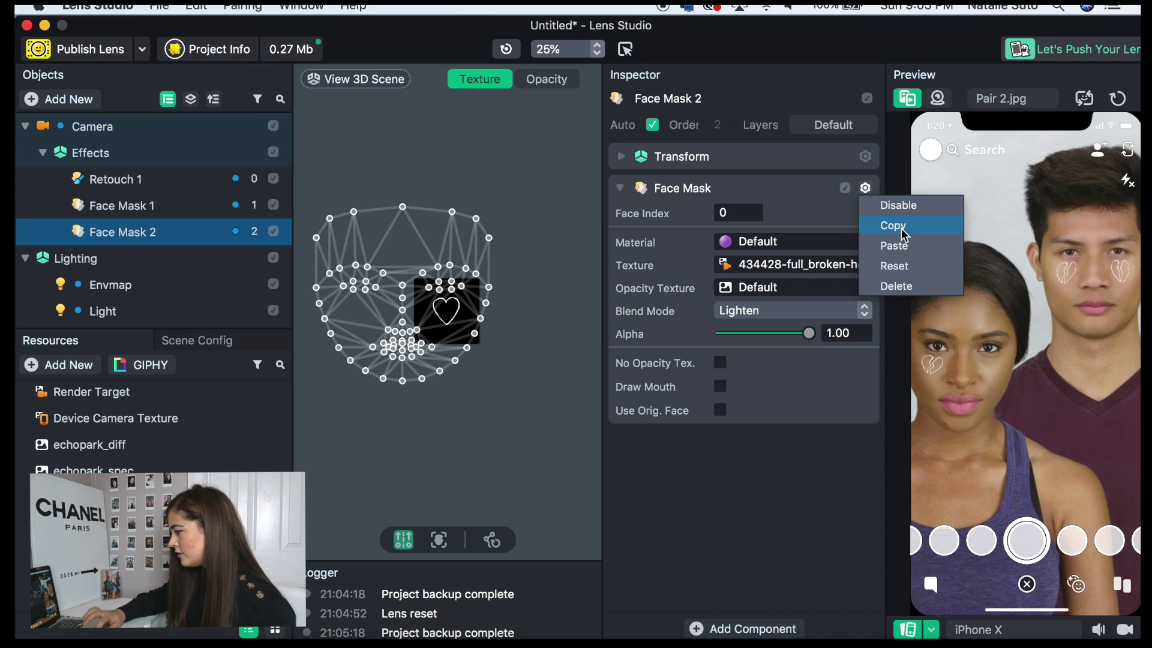
{"action": "left_click", "coordinate": [902, 228]}
{"action": "left_click", "coordinate": [865, 188]}
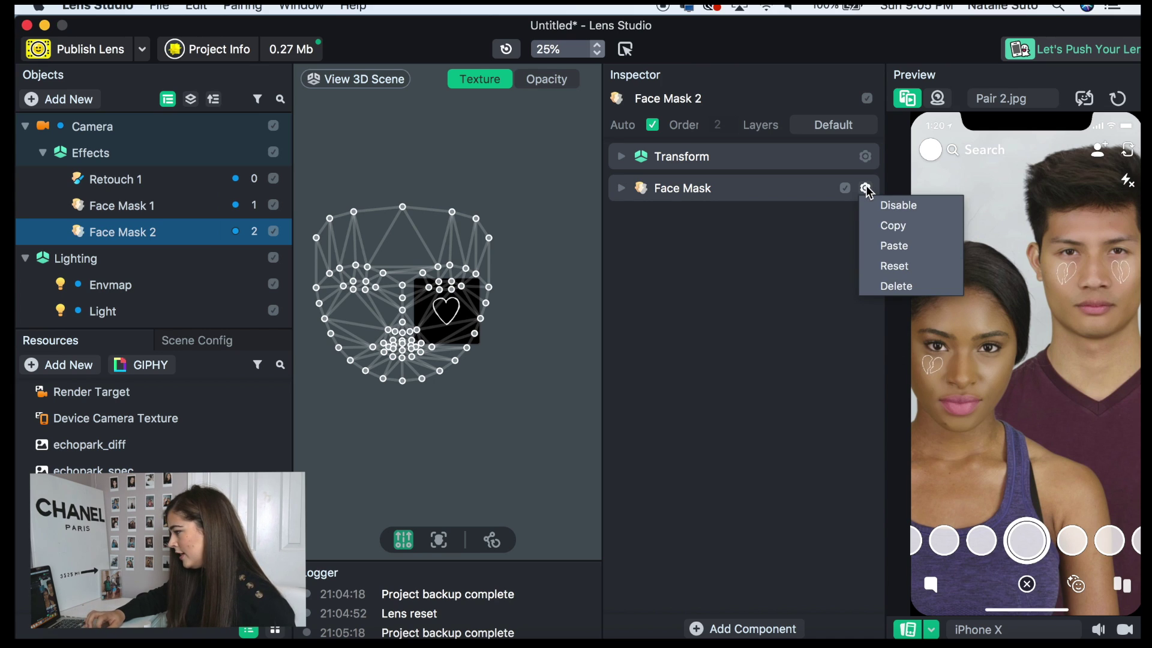
{"action": "left_click", "coordinate": [888, 246]}
{"action": "left_click", "coordinate": [756, 242]}
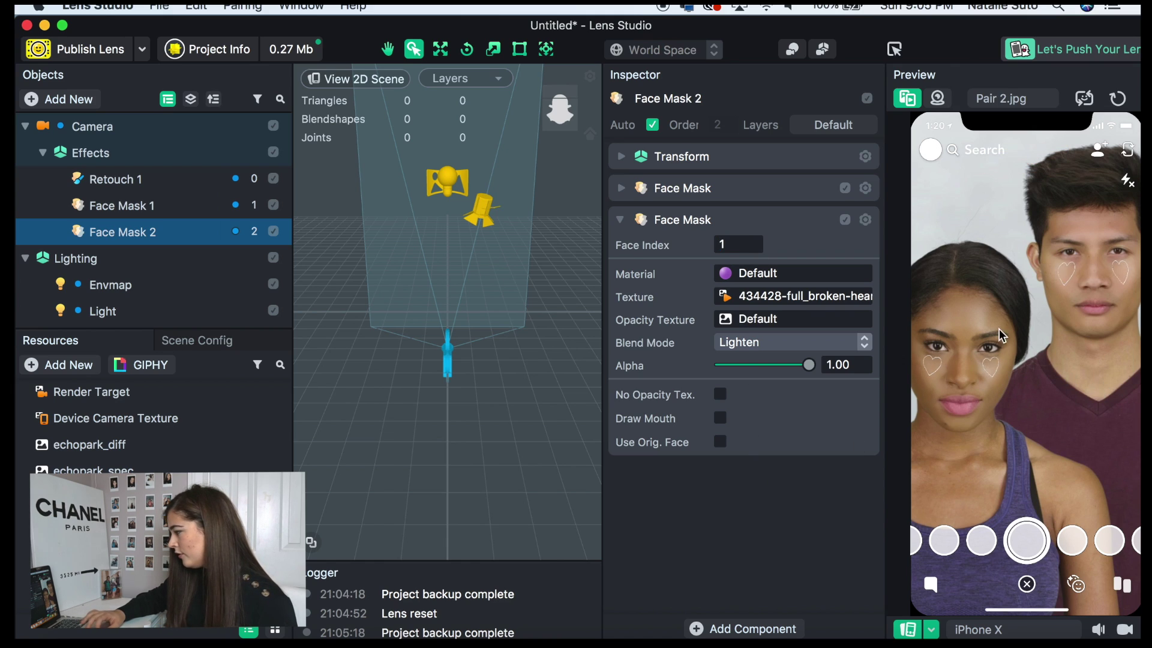
Step: Copy Face Mask 2's second component, paste it as a third, set its Face Index to 2, and collapse it
{"action": "left_click", "coordinate": [865, 219]}
{"action": "left_click", "coordinate": [891, 255]}
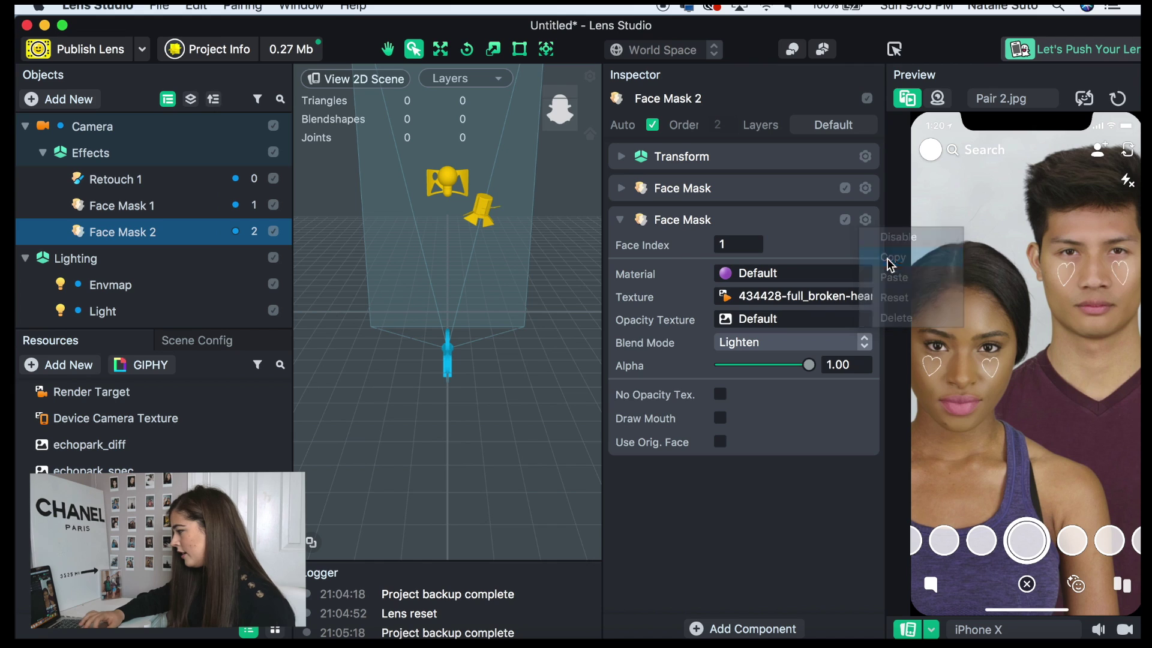
{"action": "left_click", "coordinate": [865, 221]}
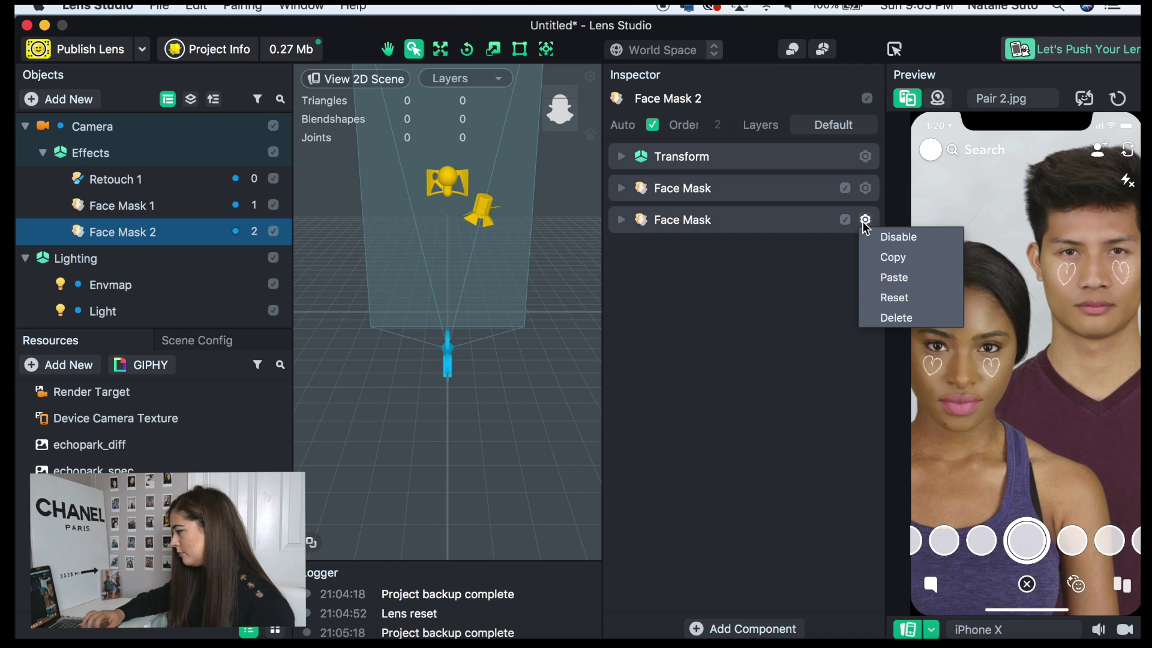
{"action": "left_click", "coordinate": [885, 275]}
{"action": "left_click", "coordinate": [759, 273]}
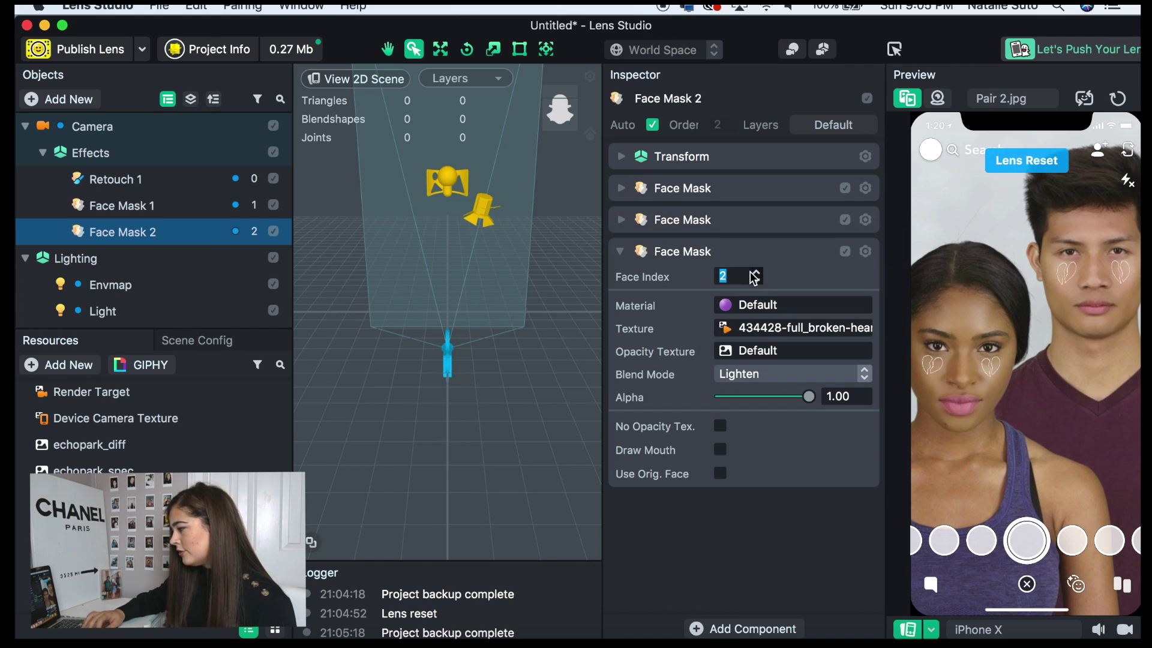
{"action": "left_click", "coordinate": [624, 251]}
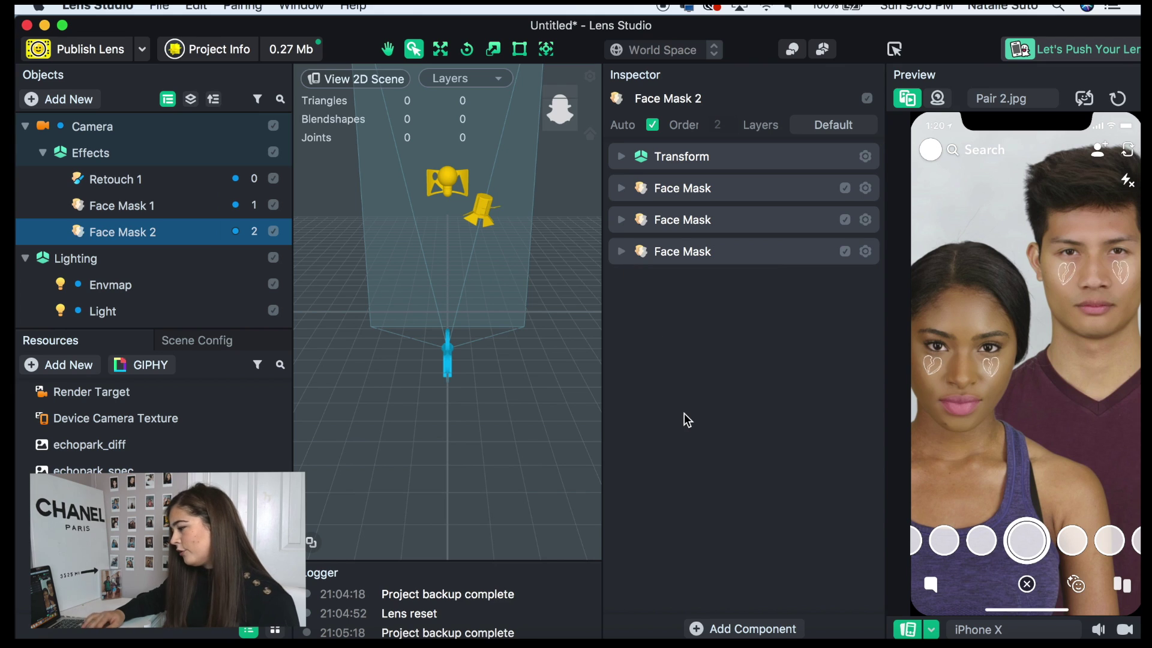
Step: Add a third Face Mask effect to the scene
{"action": "left_click", "coordinate": [56, 100]}
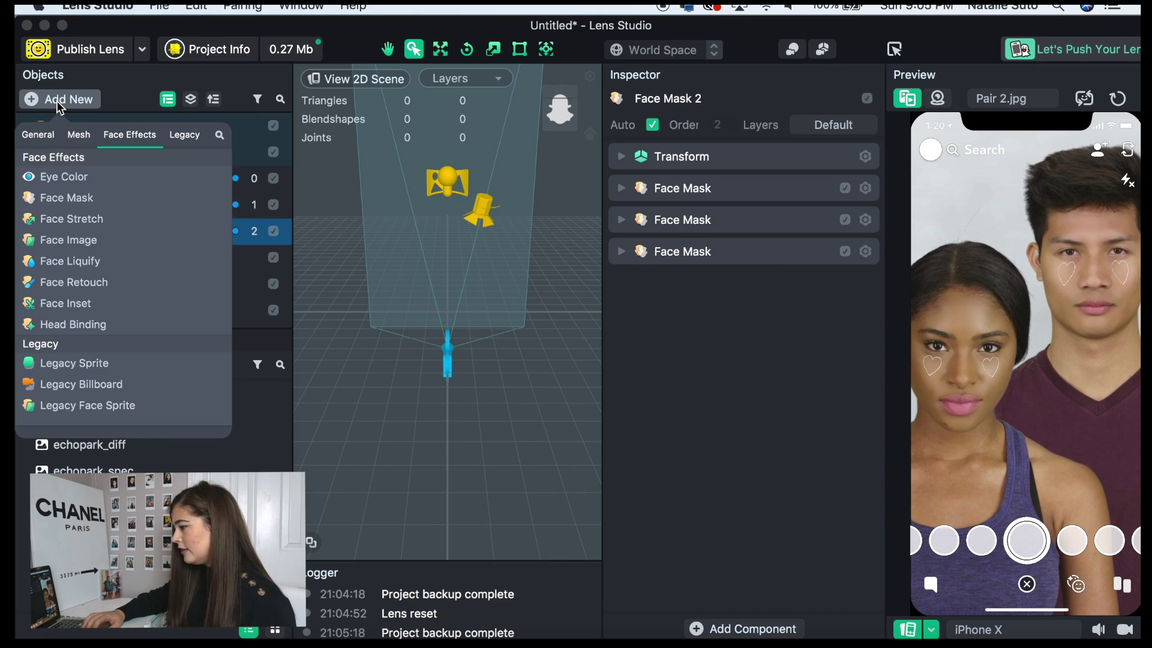
{"action": "left_click", "coordinate": [100, 198]}
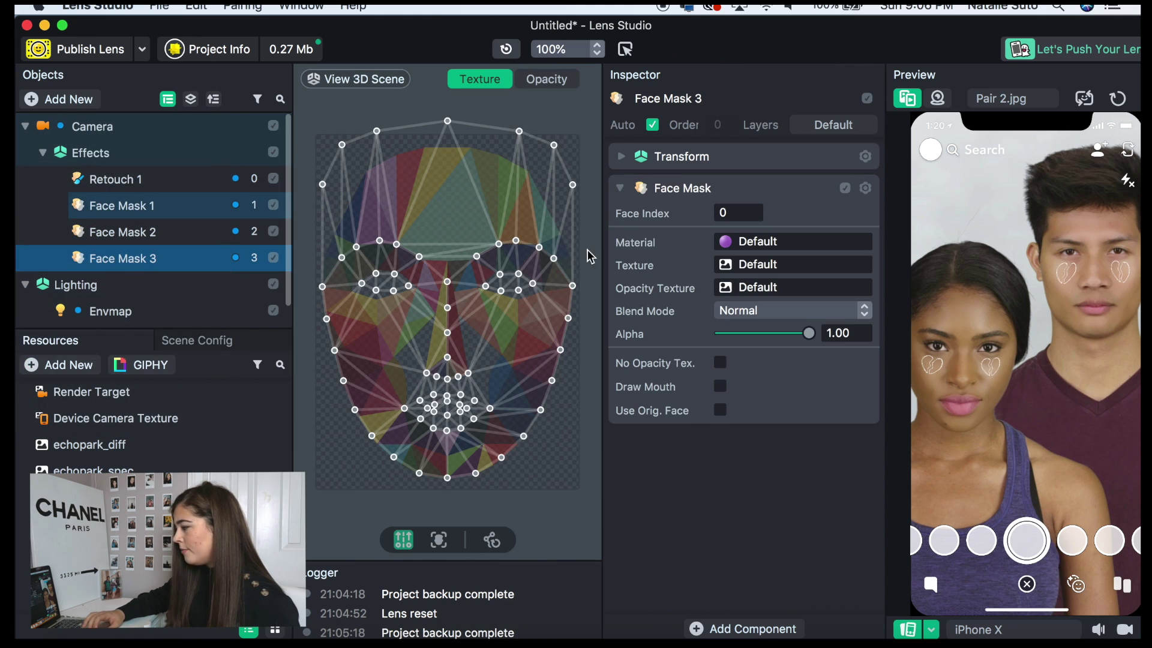
Step: Import image0 (2) 2.png from the Public folder and assign it as Face Mask 3's texture
{"action": "left_click", "coordinate": [757, 269]}
{"action": "left_click", "coordinate": [398, 112]}
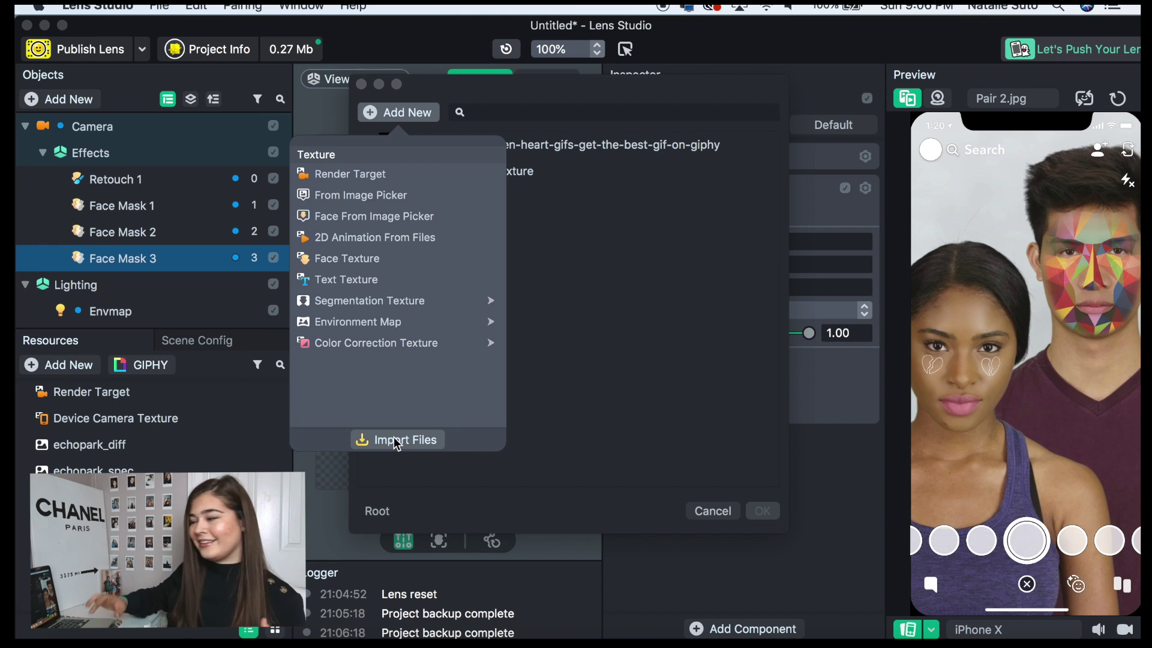
{"action": "left_click", "coordinate": [396, 441]}
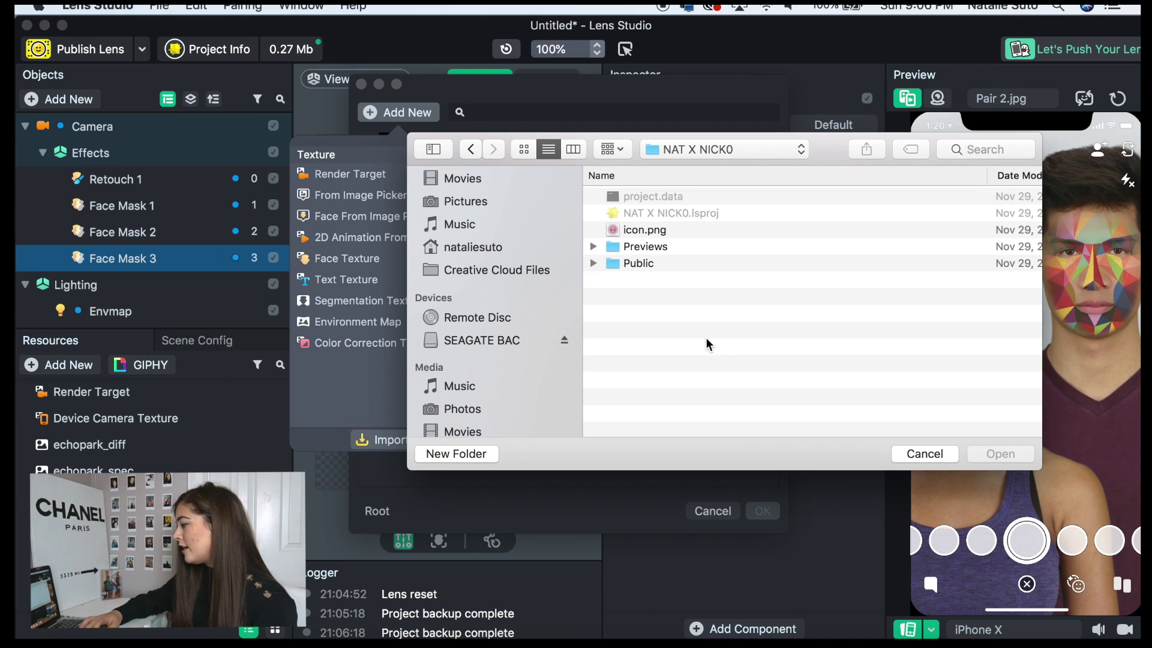
{"action": "left_click", "coordinate": [592, 247]}
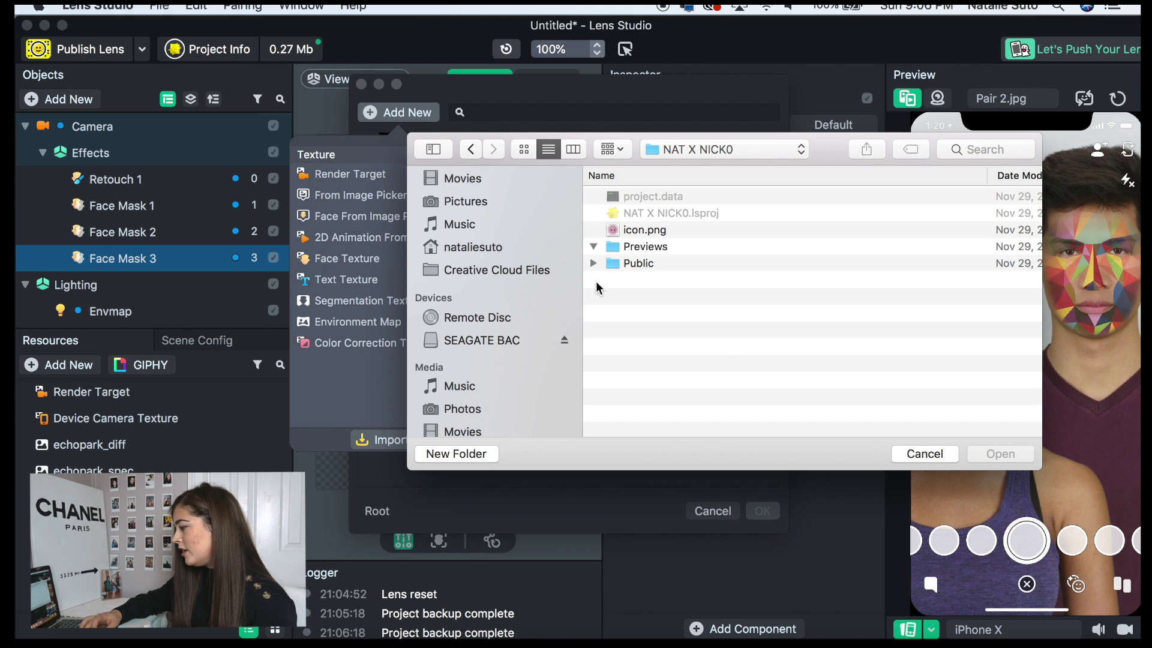
{"action": "scroll", "coordinate": [686, 363], "scroll_direction": "down", "scroll_amount": 5}
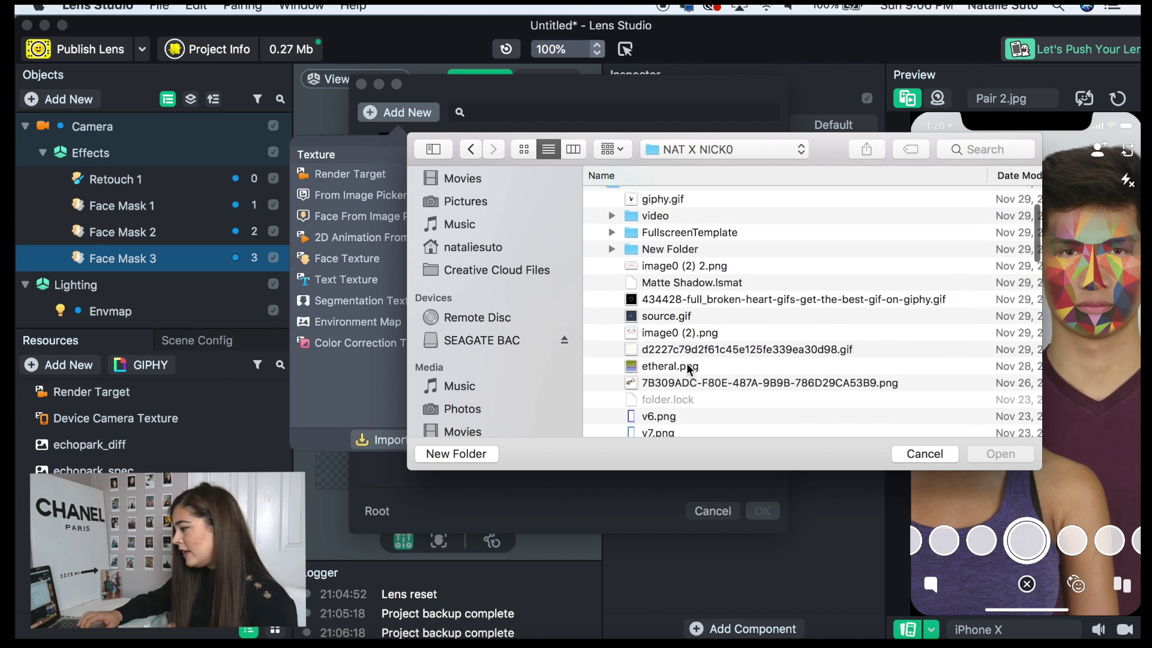
{"action": "key", "text": "i"}
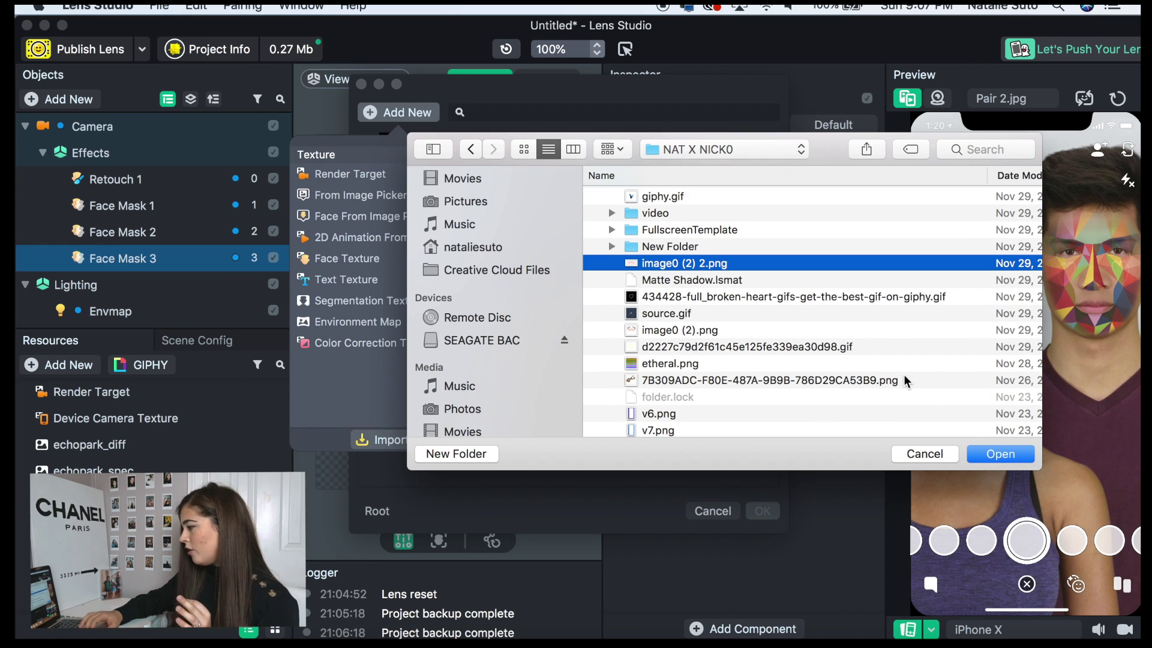
{"action": "scroll", "coordinate": [660, 280], "scroll_direction": "up", "scroll_amount": 3}
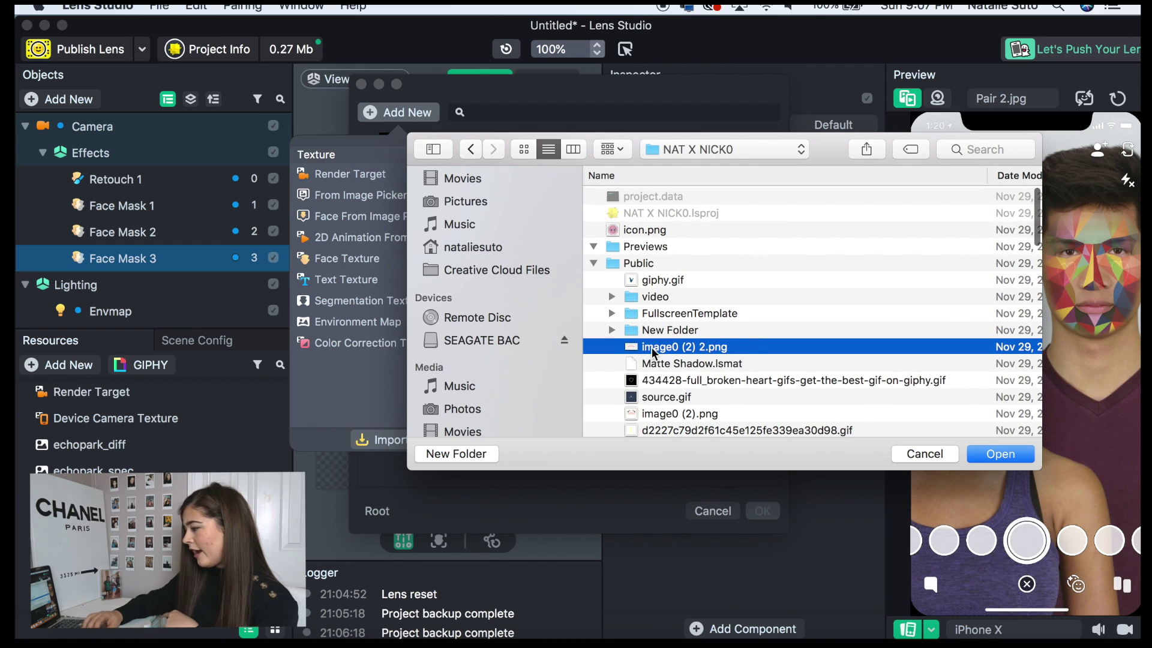
{"action": "left_click", "coordinate": [976, 455]}
{"action": "left_click", "coordinate": [762, 511]}
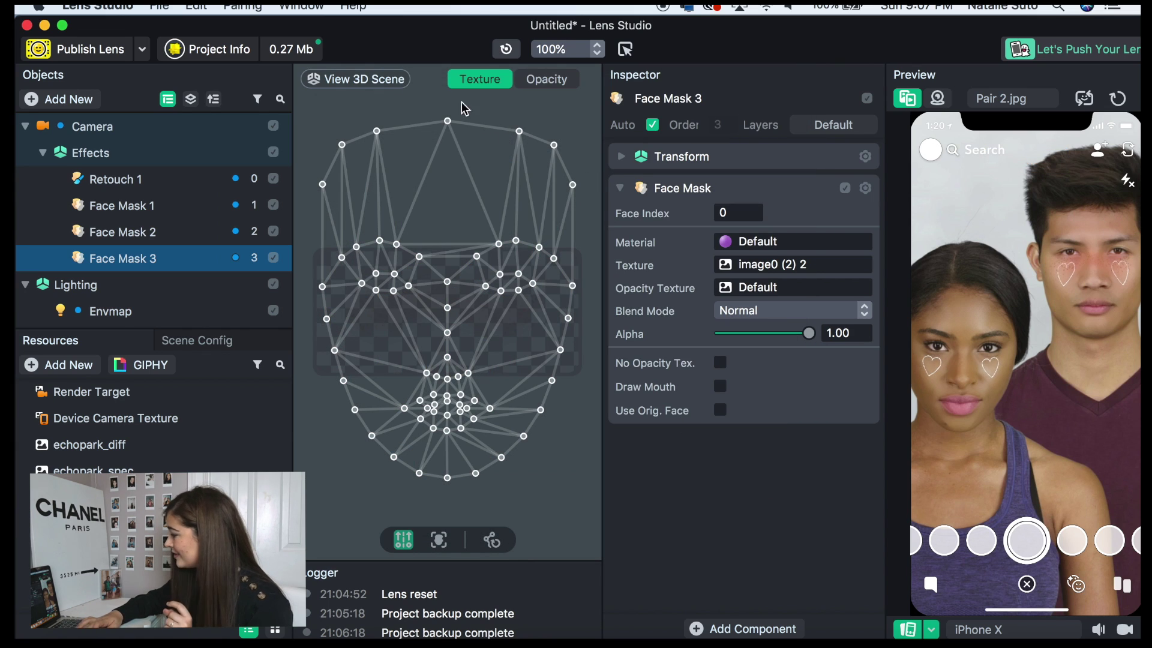
Step: Shift Face Mask 3's entire mesh slightly upward over the texture and set the mask's Alpha to 0.60
{"action": "left_click_drag", "start_coordinate": [320, 109], "coordinate": [618, 549]}
{"action": "left_click_drag", "start_coordinate": [534, 225], "coordinate": [533, 206]}
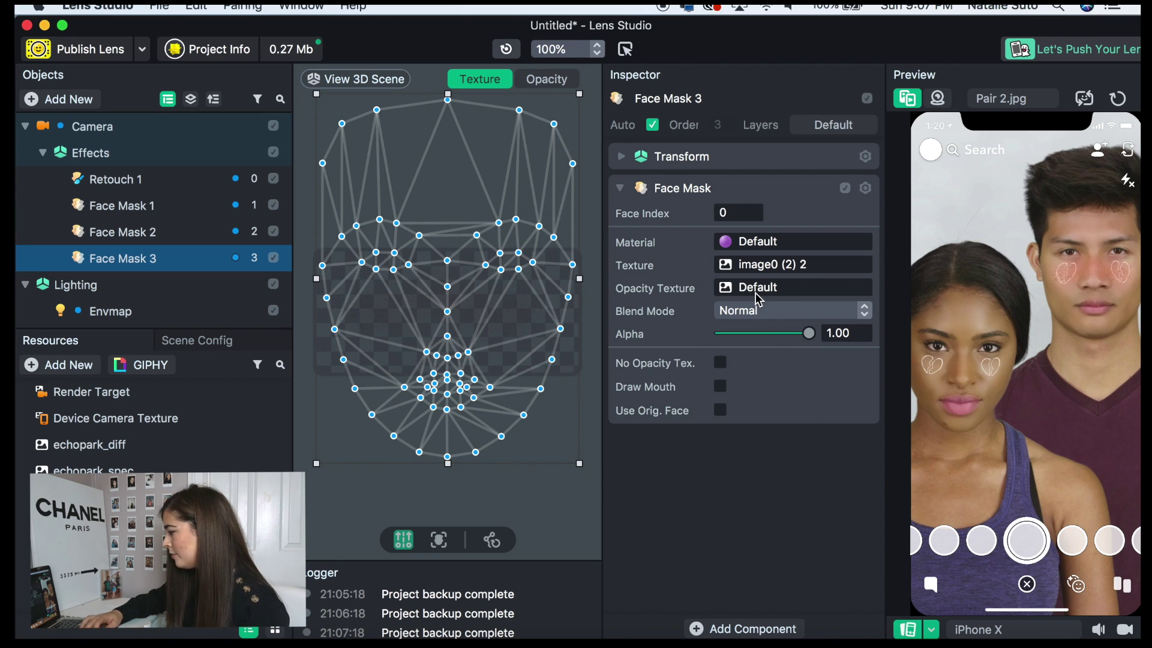
{"action": "left_click", "coordinate": [738, 311]}
{"action": "left_click", "coordinate": [685, 334]}
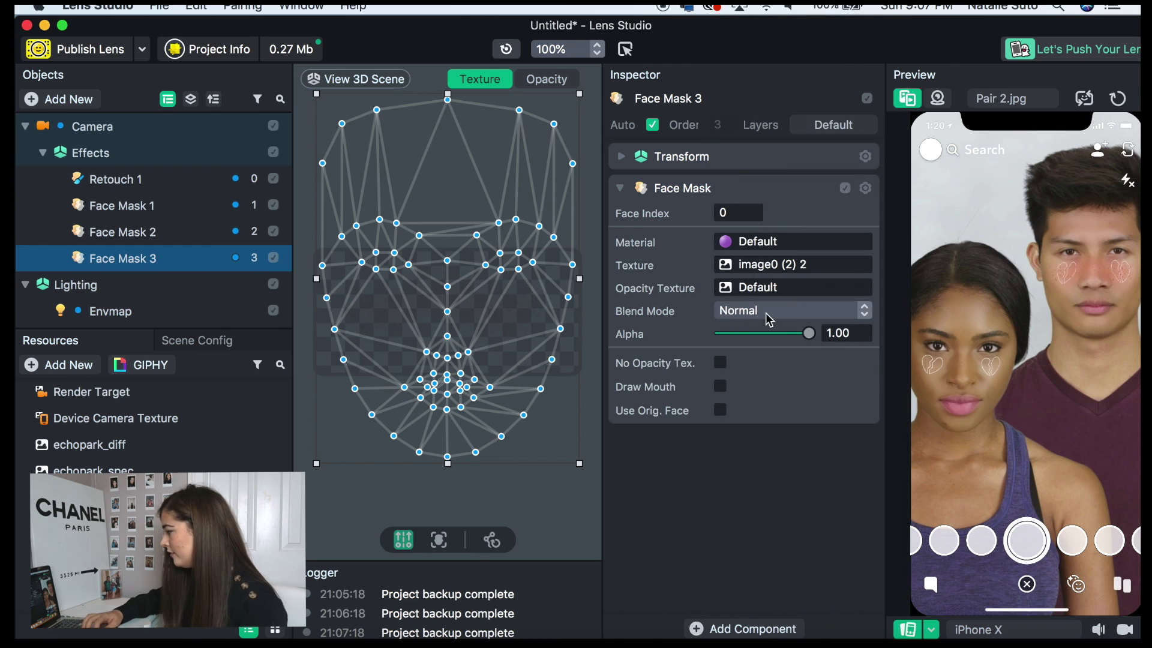
{"action": "left_click_drag", "start_coordinate": [792, 336], "coordinate": [774, 338]}
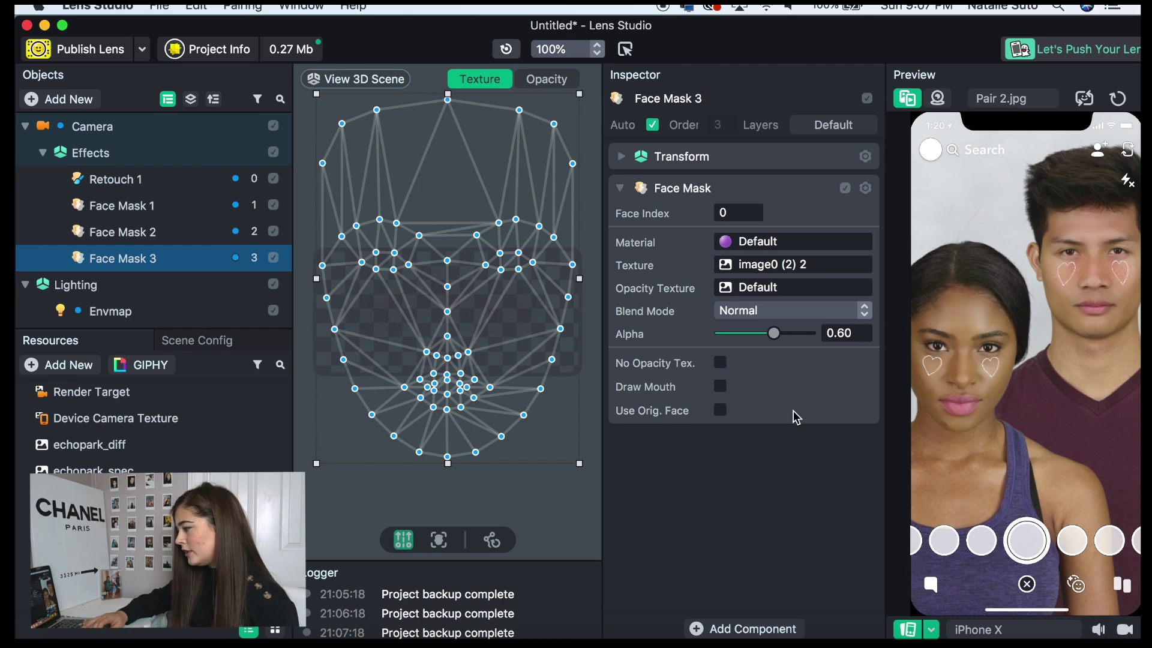
{"action": "left_click_drag", "start_coordinate": [774, 333], "coordinate": [774, 358]}
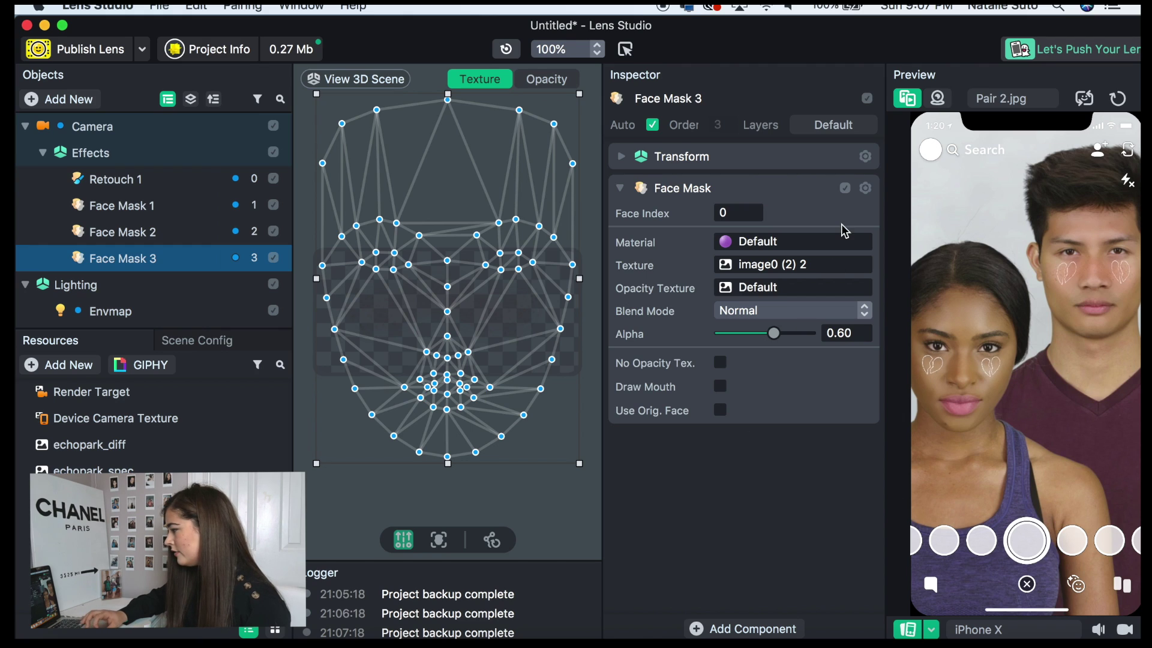
Step: Duplicate the Face Mask component within Face Mask 3, set the copy's Face Index to 1, and collapse both components
{"action": "left_click", "coordinate": [865, 188]}
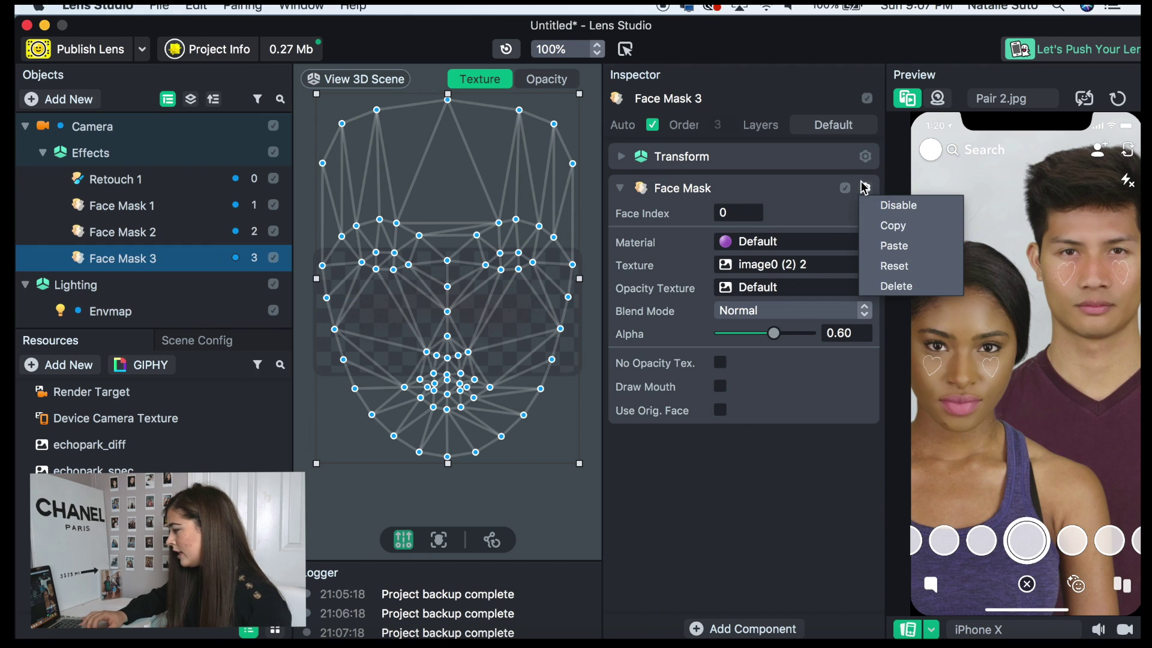
{"action": "left_click", "coordinate": [892, 225]}
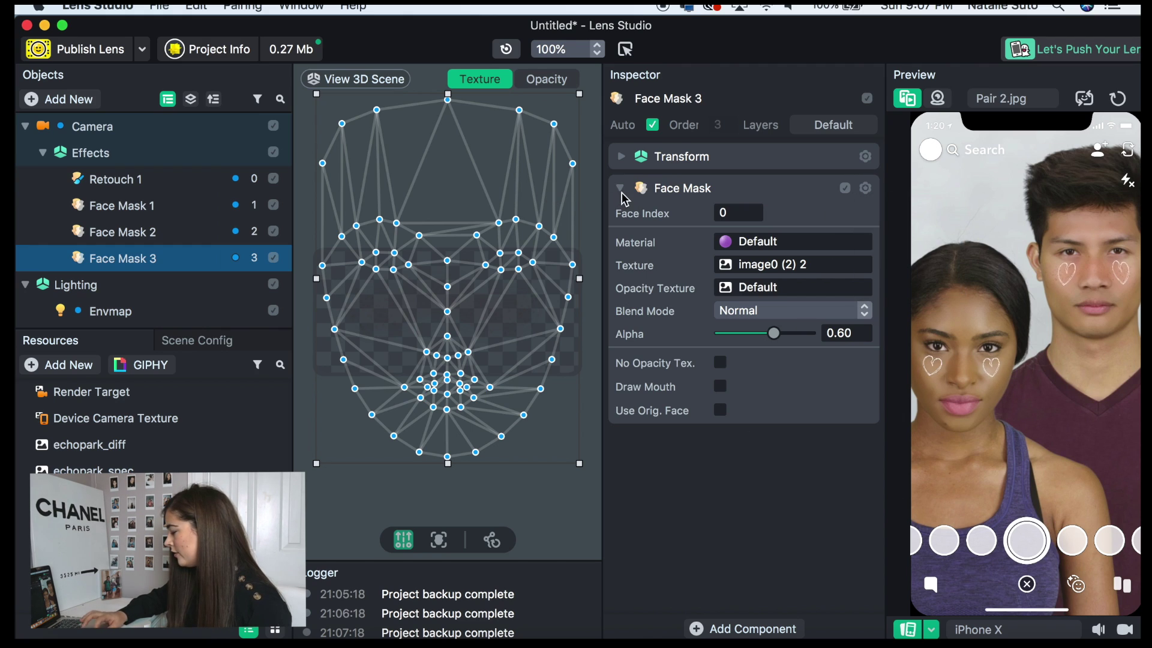
{"action": "left_click", "coordinate": [620, 188]}
{"action": "left_click", "coordinate": [865, 188]}
{"action": "left_click", "coordinate": [893, 246]}
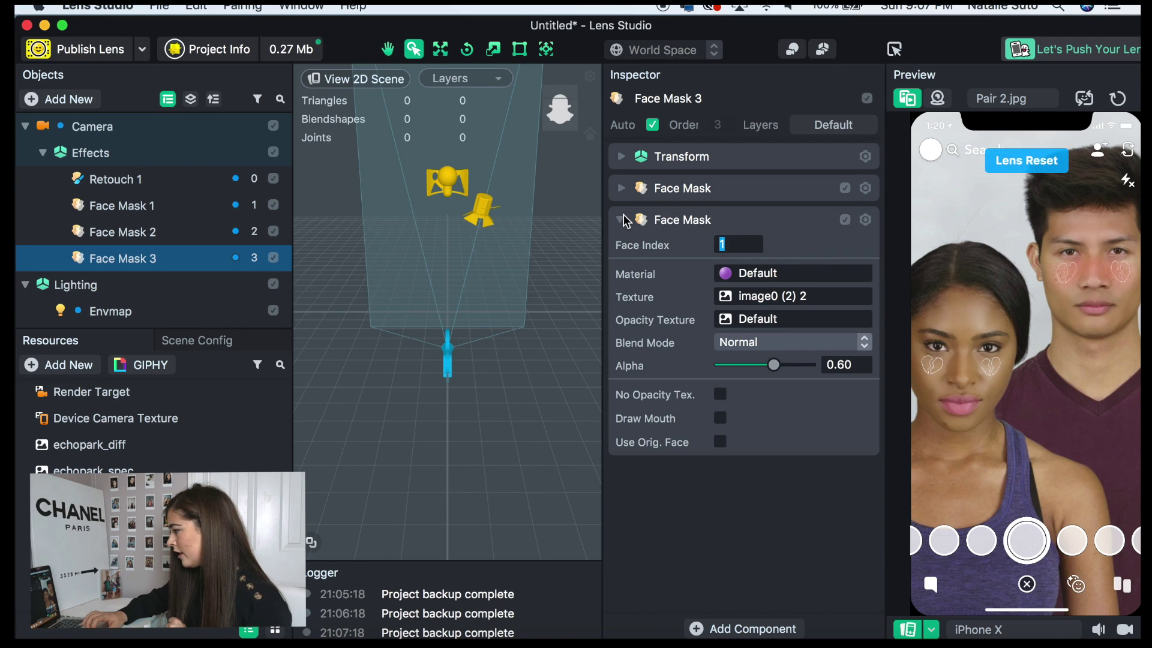
{"action": "left_click", "coordinate": [621, 220]}
Step: Paste a third Face Mask component into Face Mask 3, set its Face Index to 2, and collapse it
{"action": "left_click", "coordinate": [865, 220]}
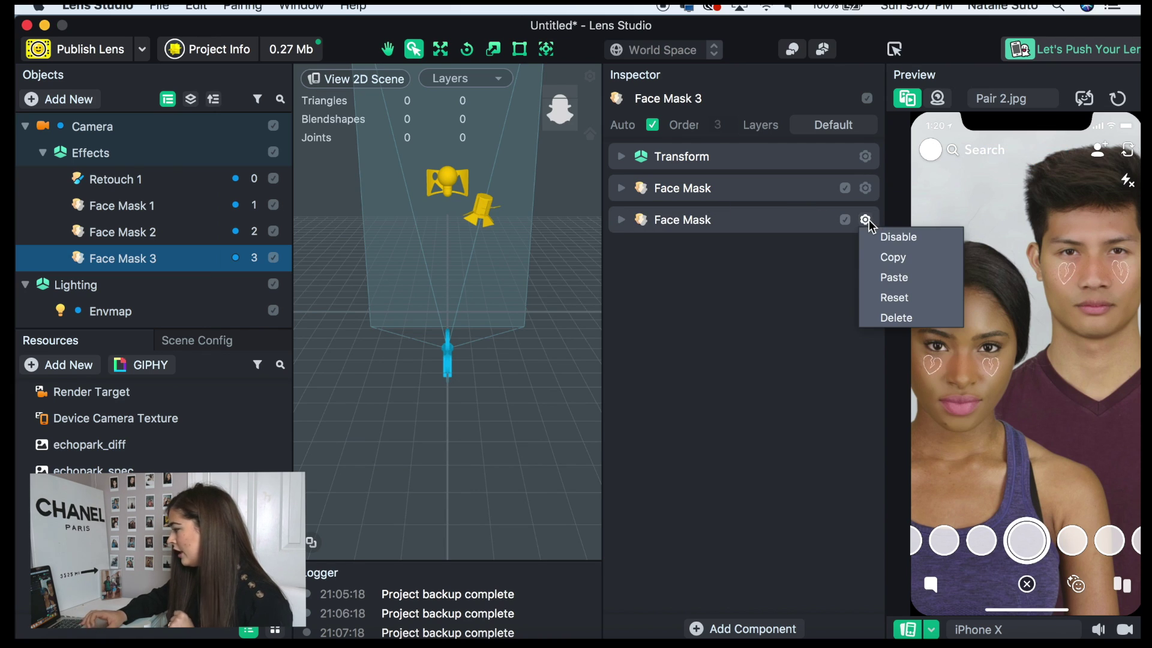
{"action": "left_click", "coordinate": [879, 274]}
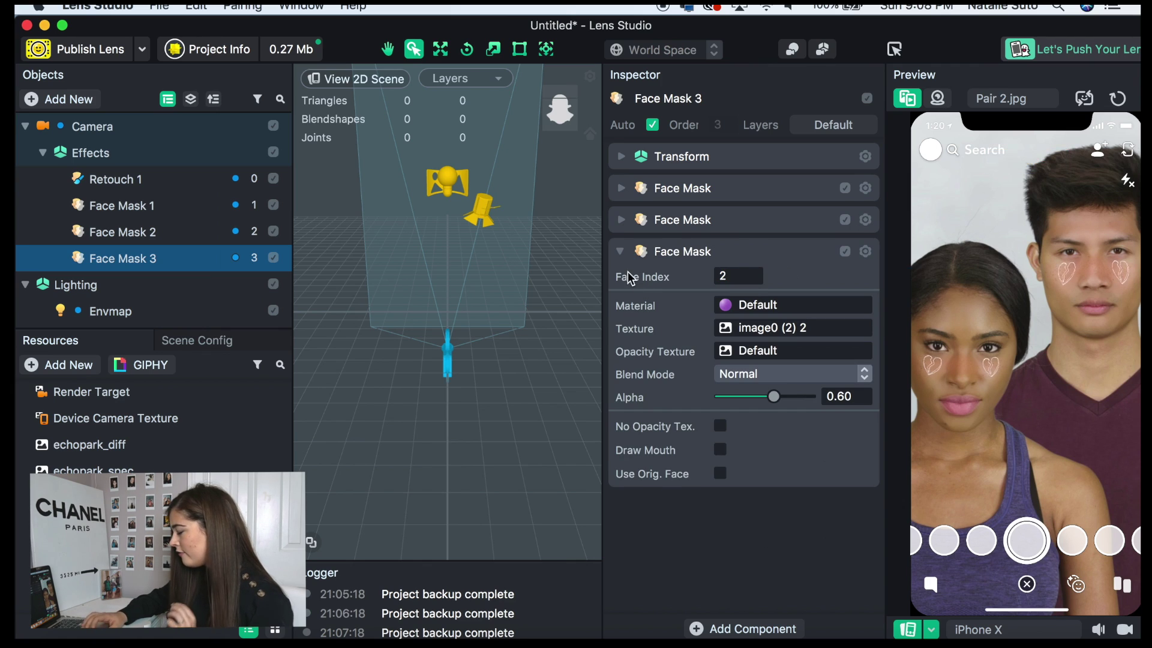
{"action": "left_click", "coordinate": [620, 253]}
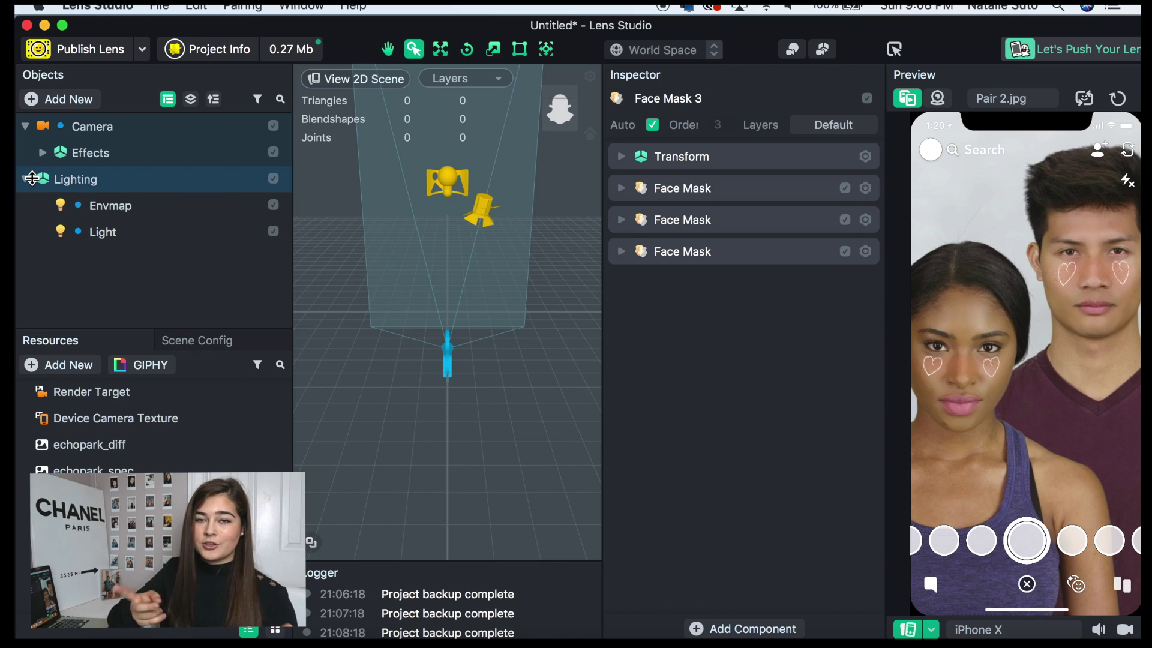
{"action": "left_click", "coordinate": [42, 155]}
{"action": "left_click", "coordinate": [42, 157]}
{"action": "left_click", "coordinate": [42, 154]}
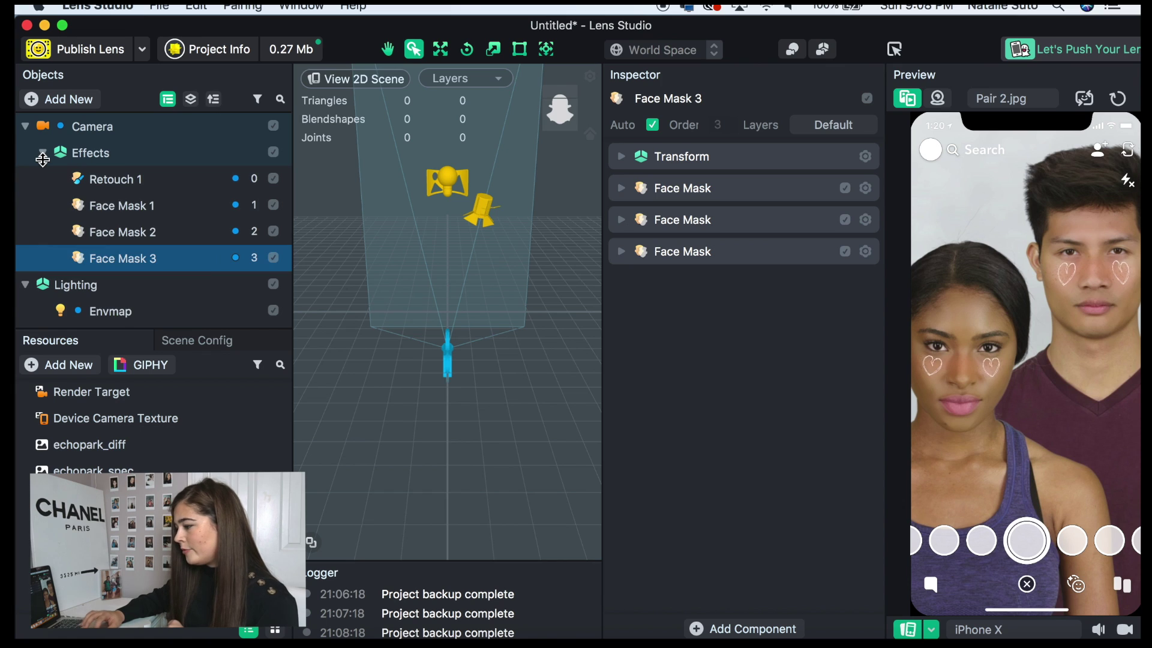
Step: Add the RedLips color correction to the scene, set its Alpha to 0.42, and collapse its Post Effect component
{"action": "left_click", "coordinate": [62, 107]}
{"action": "scroll", "coordinate": [89, 414], "scroll_direction": "down", "scroll_amount": 1}
{"action": "scroll", "coordinate": [100, 354], "scroll_direction": "up", "scroll_amount": 5}
{"action": "scroll", "coordinate": [99, 354], "scroll_direction": "up", "scroll_amount": 5}
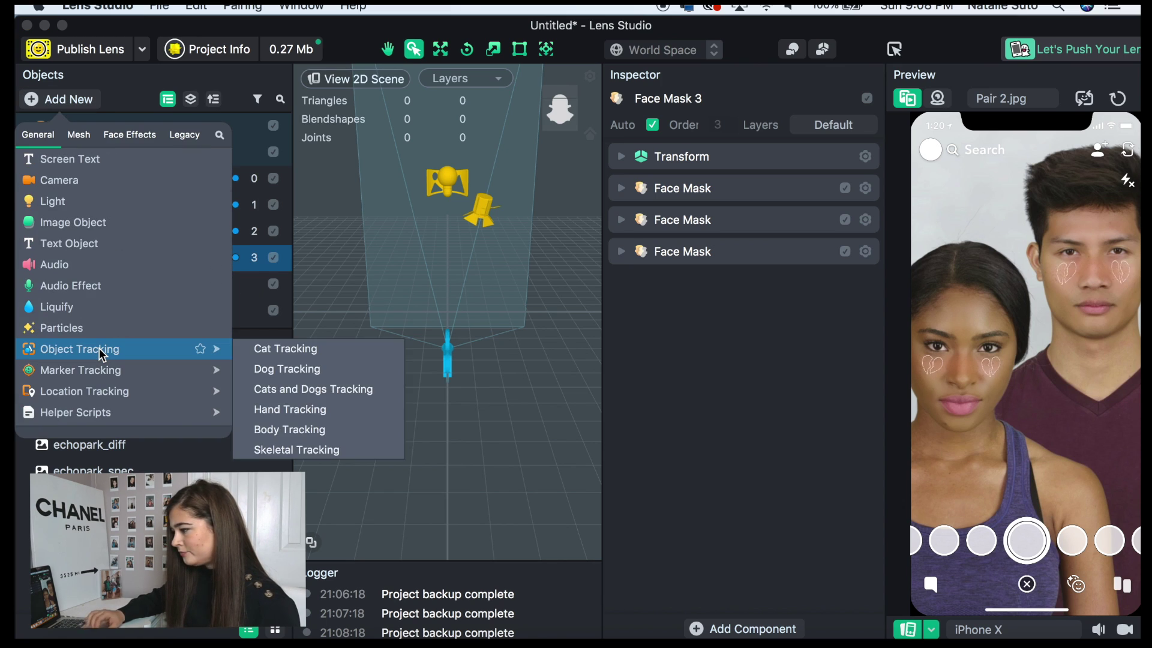
{"action": "scroll", "coordinate": [114, 164], "scroll_direction": "down", "scroll_amount": 5}
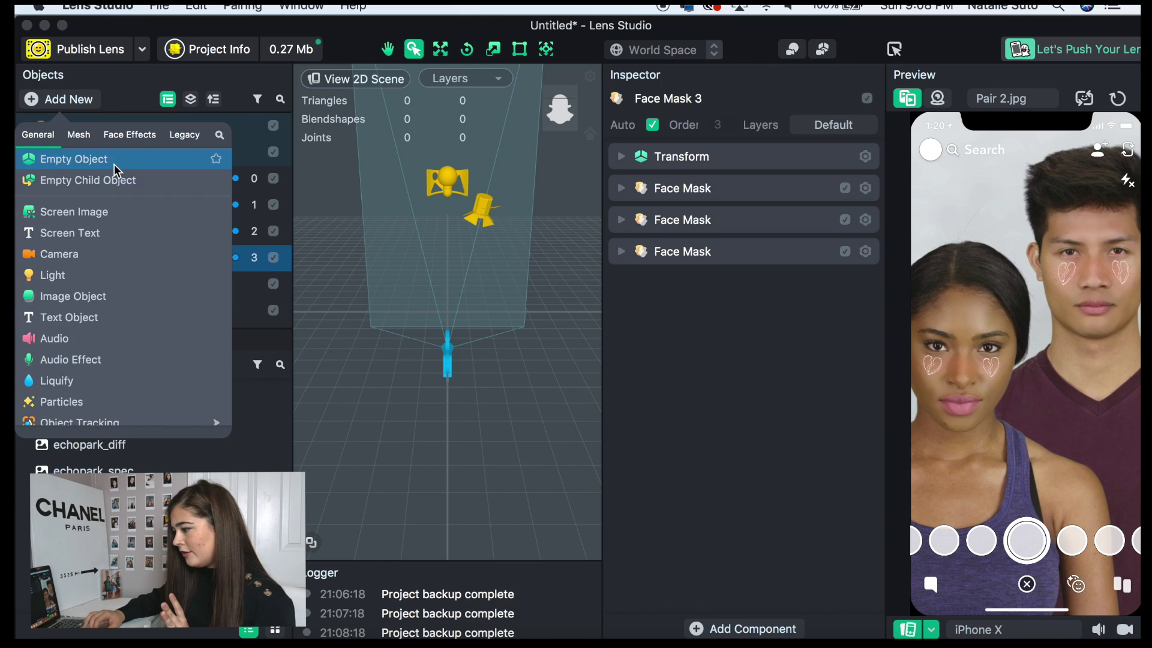
{"action": "scroll", "coordinate": [135, 285], "scroll_direction": "down", "scroll_amount": 2}
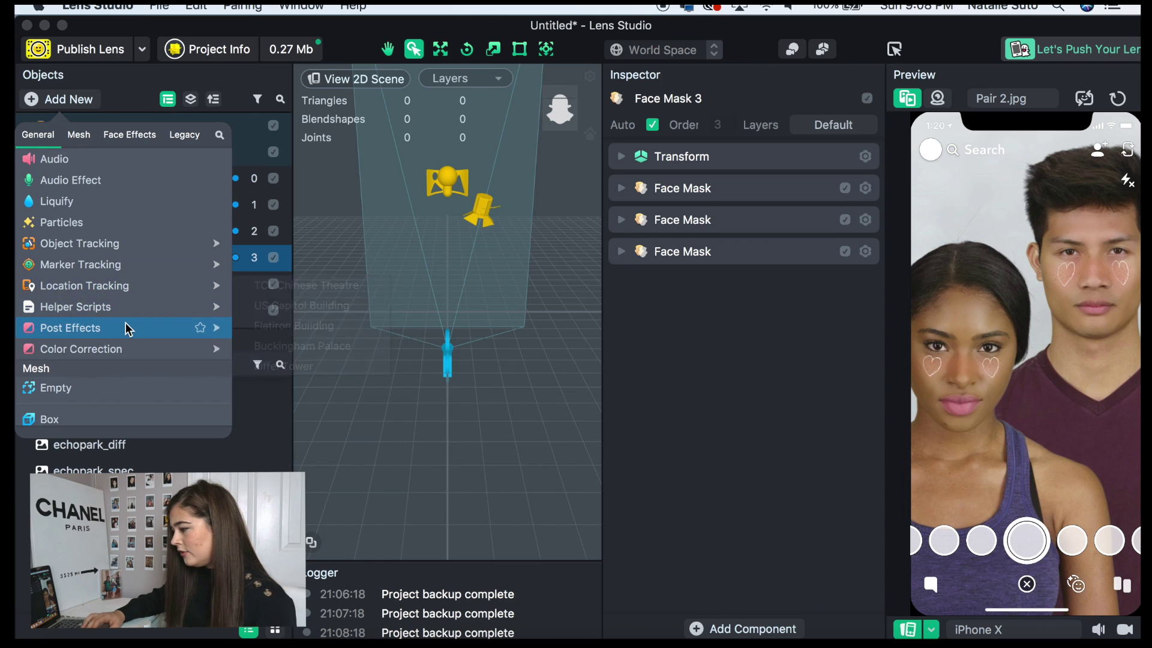
{"action": "mouse_move", "coordinate": [127, 330]}
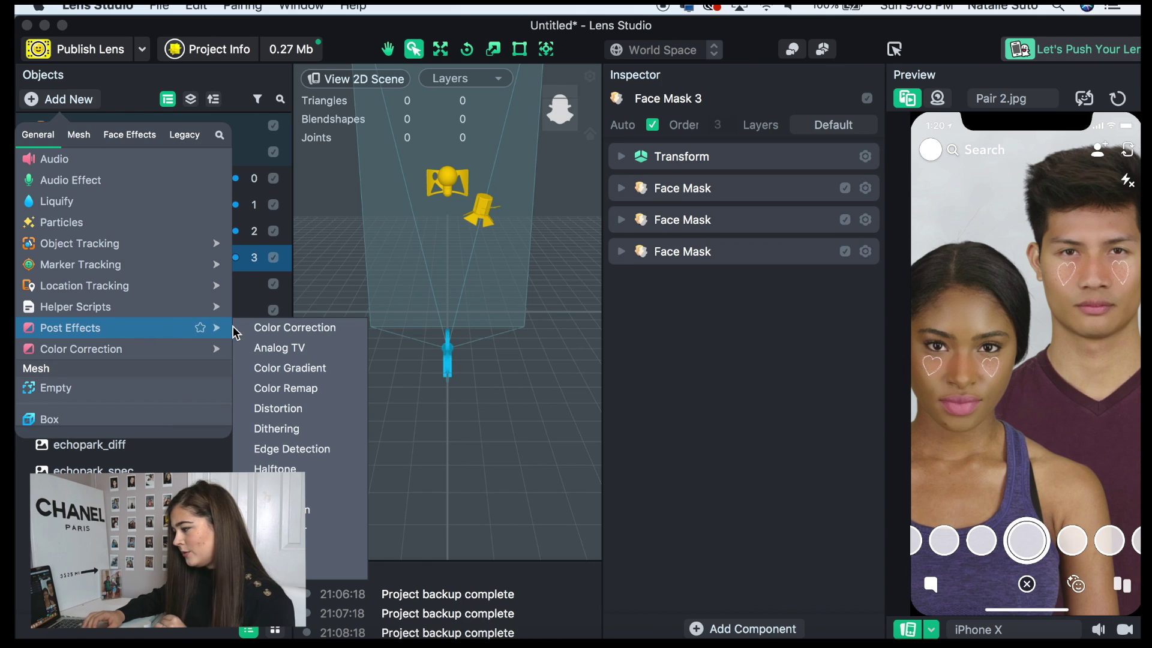
{"action": "mouse_move", "coordinate": [203, 354]}
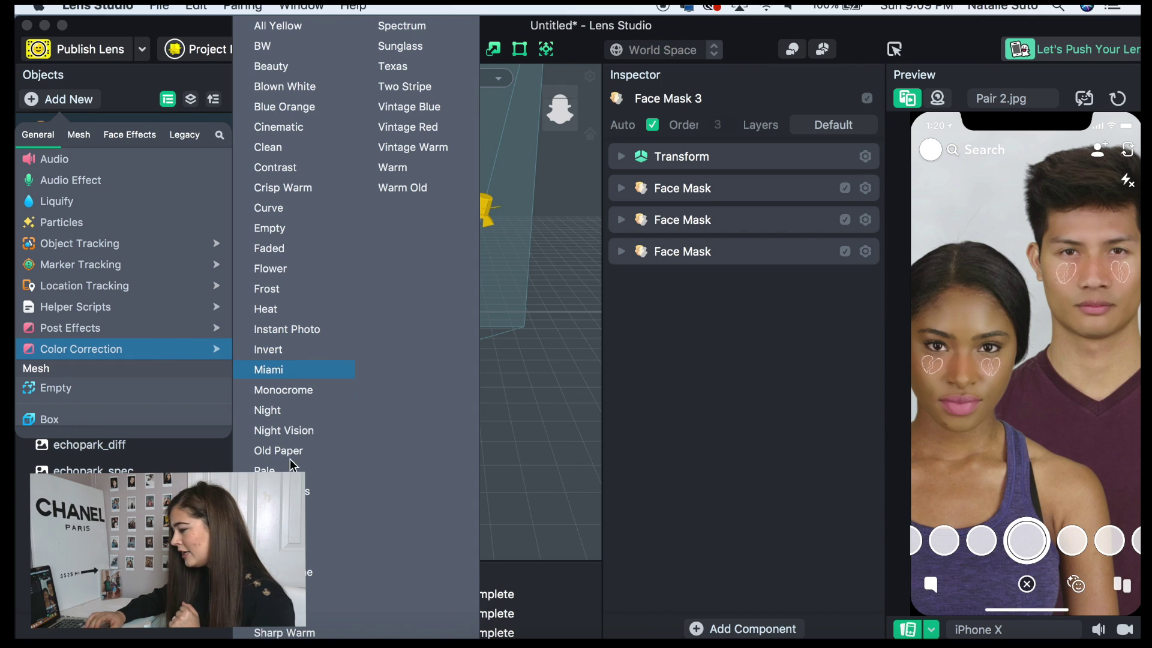
{"action": "left_click", "coordinate": [282, 531]}
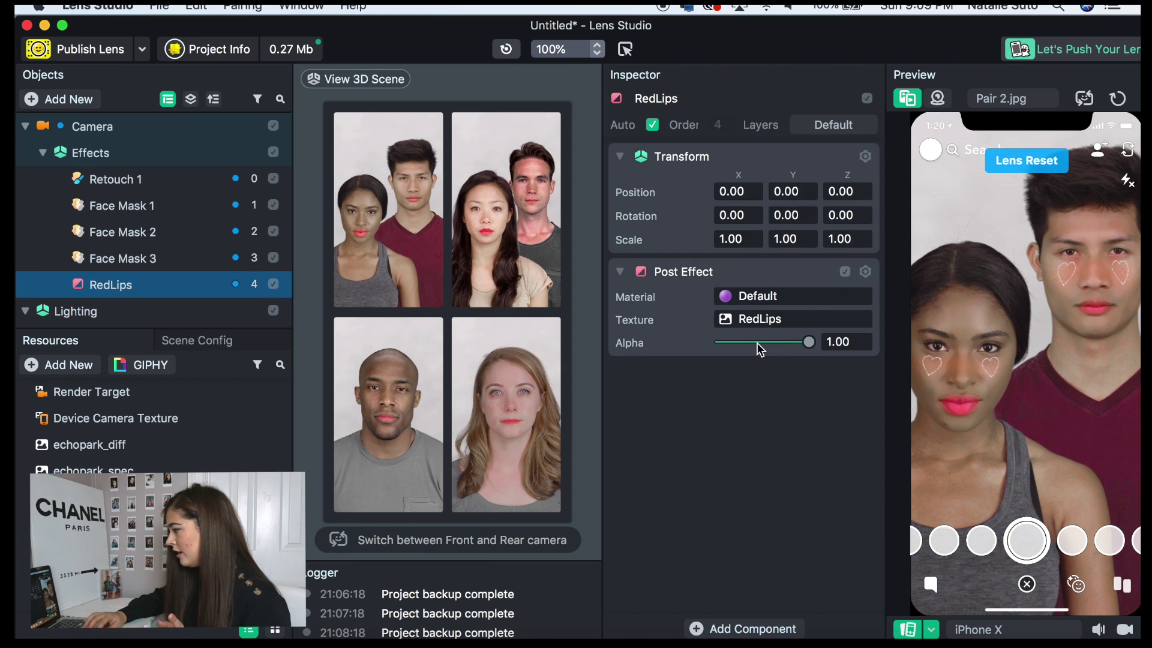
{"action": "left_click", "coordinate": [757, 342]}
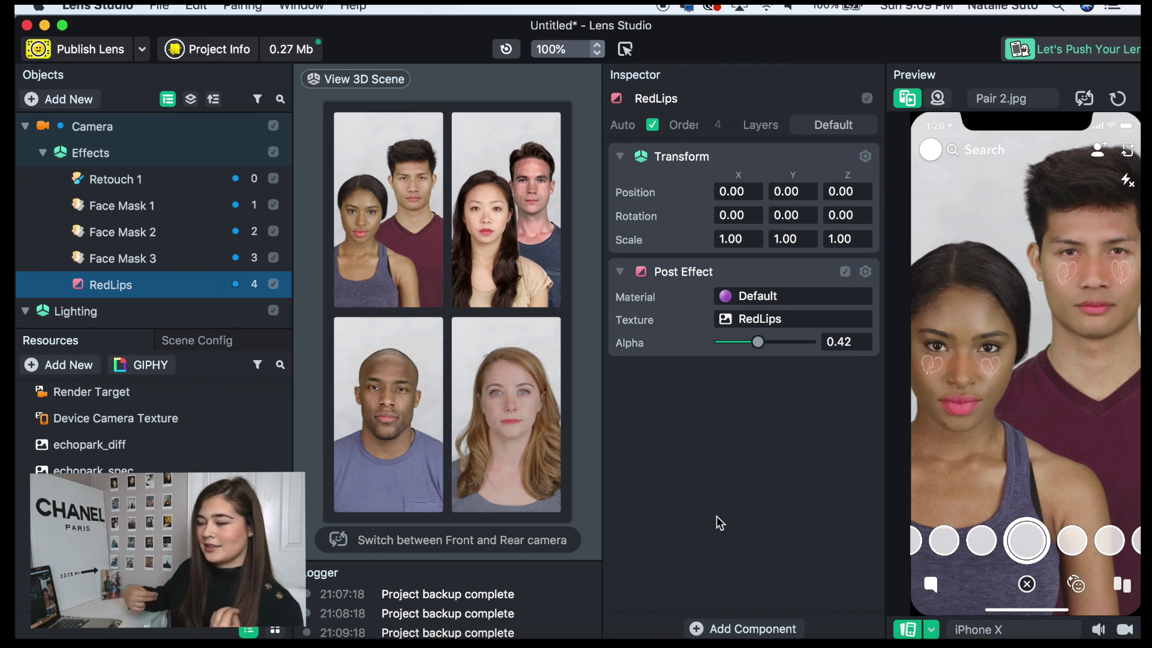
{"action": "left_click", "coordinate": [618, 272]}
Step: Add the Clean color correction to the scene and set its Alpha to 0.13
{"action": "left_click", "coordinate": [70, 95]}
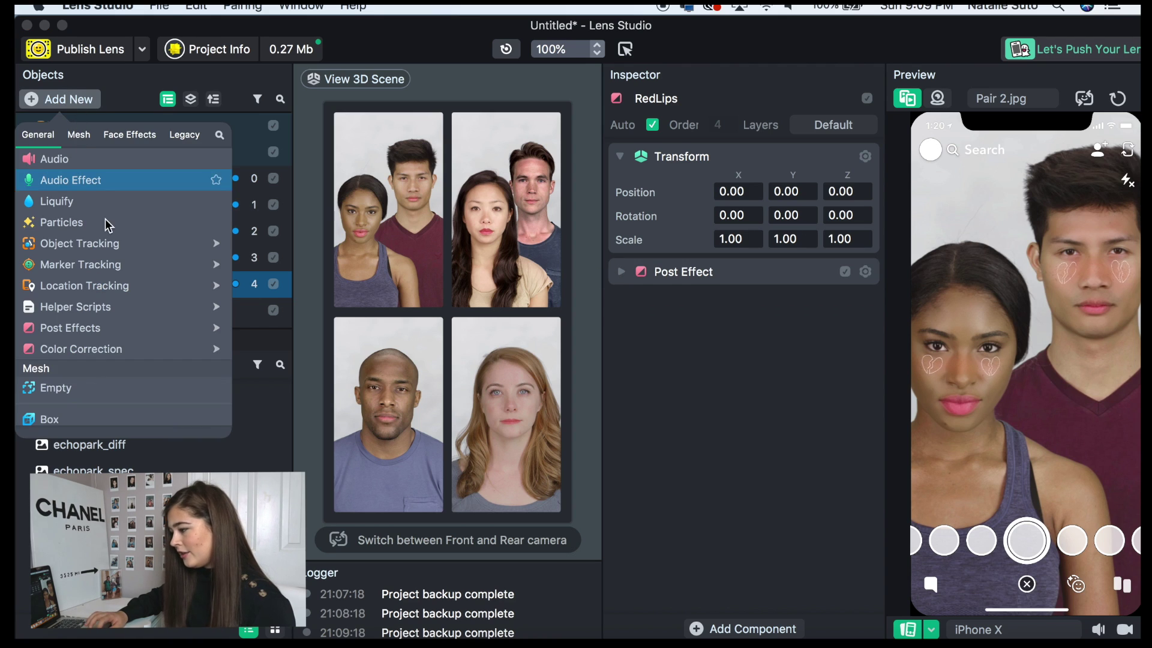
{"action": "mouse_move", "coordinate": [104, 347]}
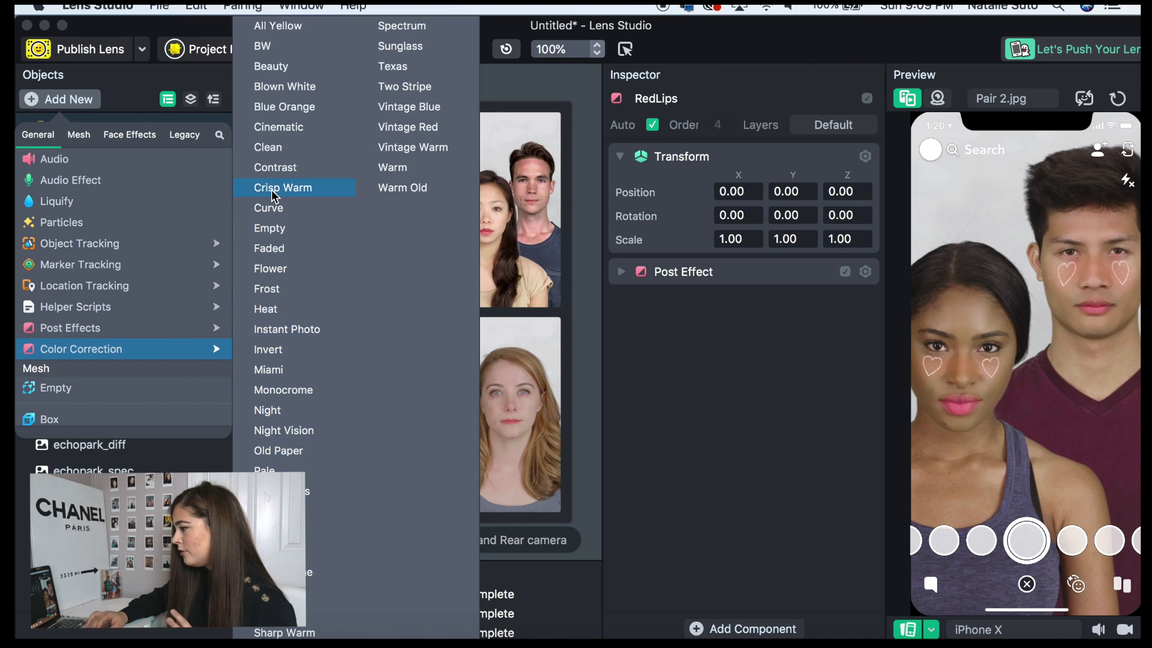
{"action": "left_click", "coordinate": [268, 150]}
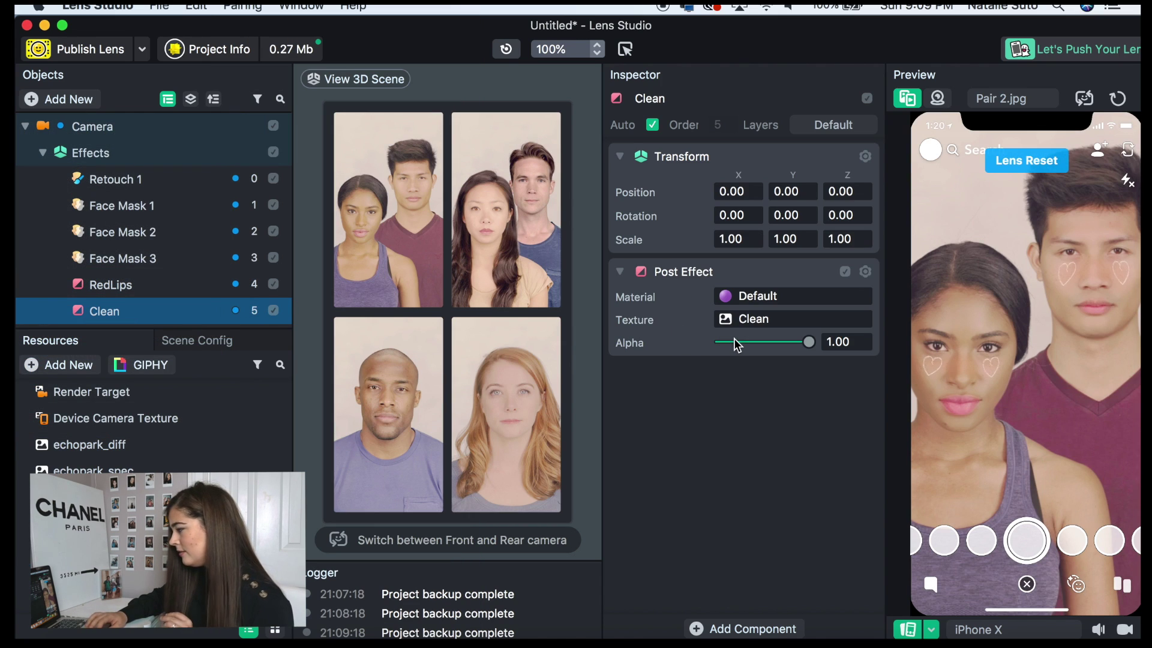
{"action": "left_click", "coordinate": [747, 343]}
{"action": "mouse_move", "coordinate": [734, 346]}
{"action": "left_mouse_down"}
{"action": "mouse_move", "coordinate": [812, 365]}
{"action": "mouse_move", "coordinate": [731, 365]}
{"action": "left_mouse_up"}
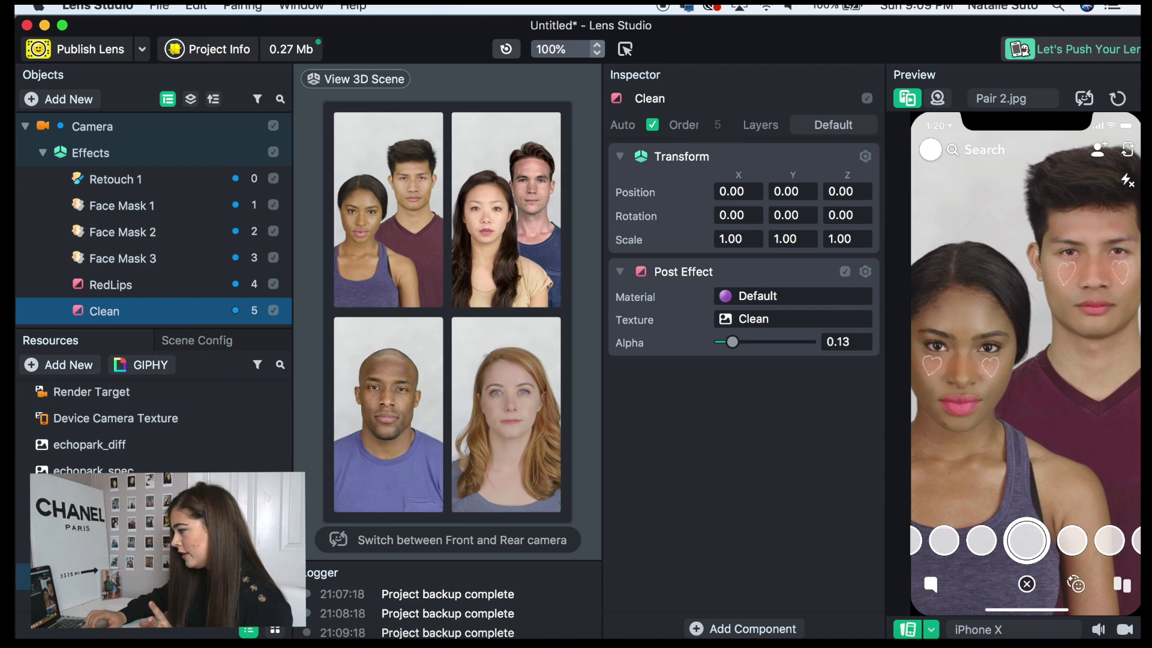
Step: Import TAN FILTERRR.png from the Public folder and assign it as the texture of the Clean color correction's Post Effect
{"action": "left_click", "coordinate": [150, 516]}
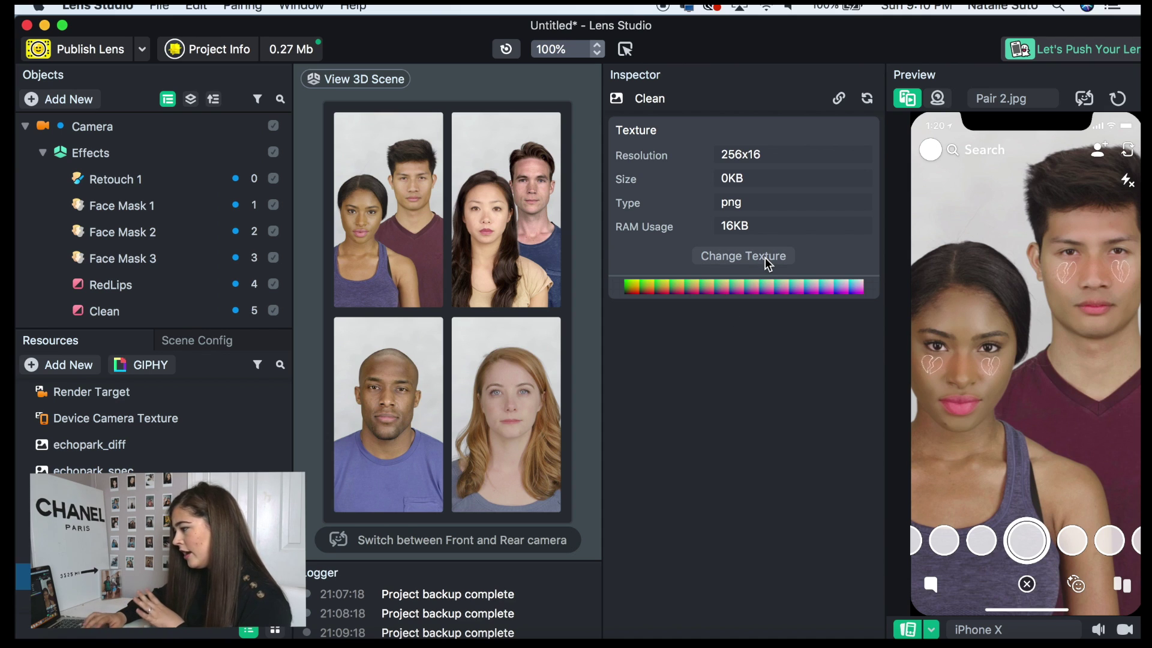
{"action": "left_click", "coordinate": [119, 309]}
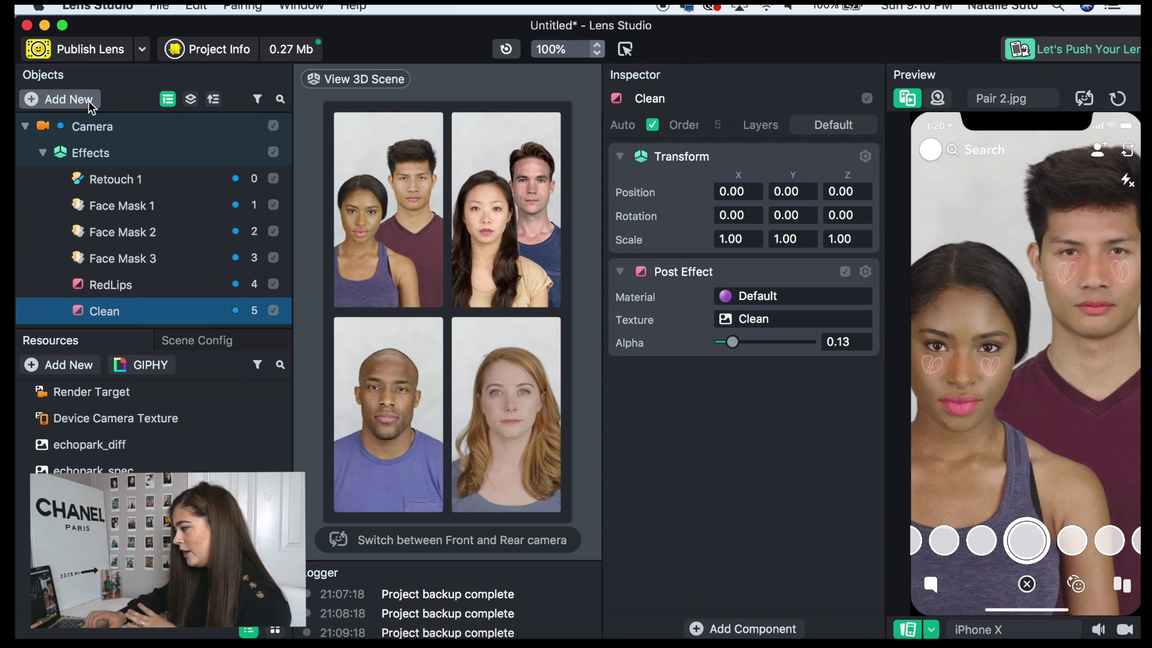
{"action": "left_click", "coordinate": [744, 323]}
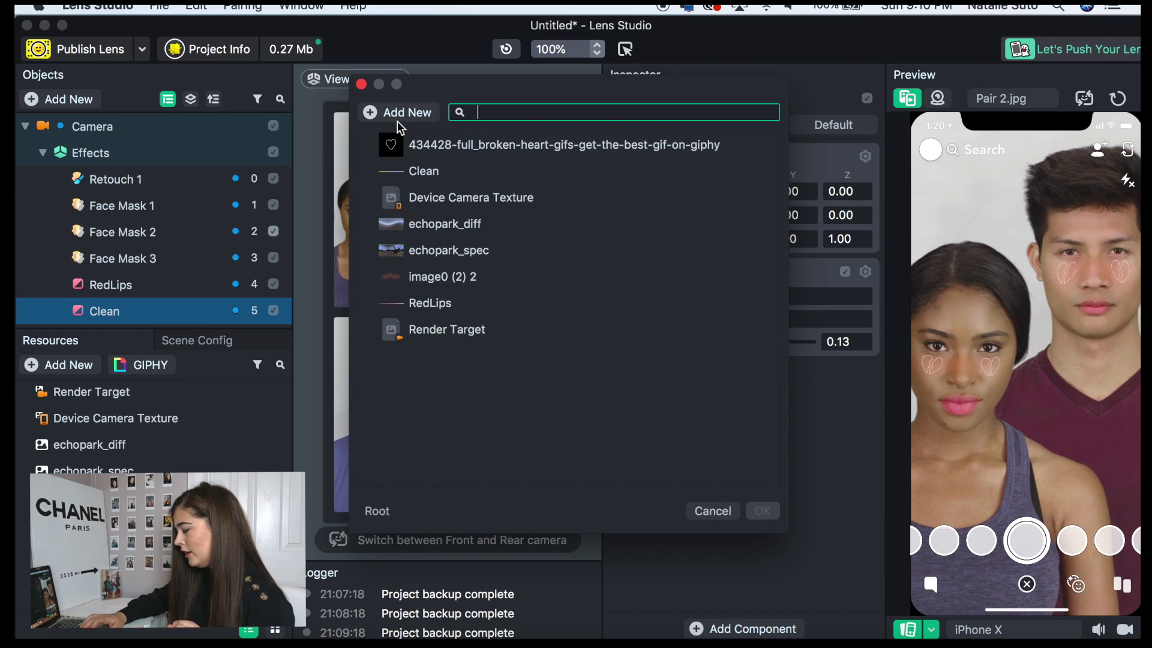
{"action": "left_click", "coordinate": [395, 110]}
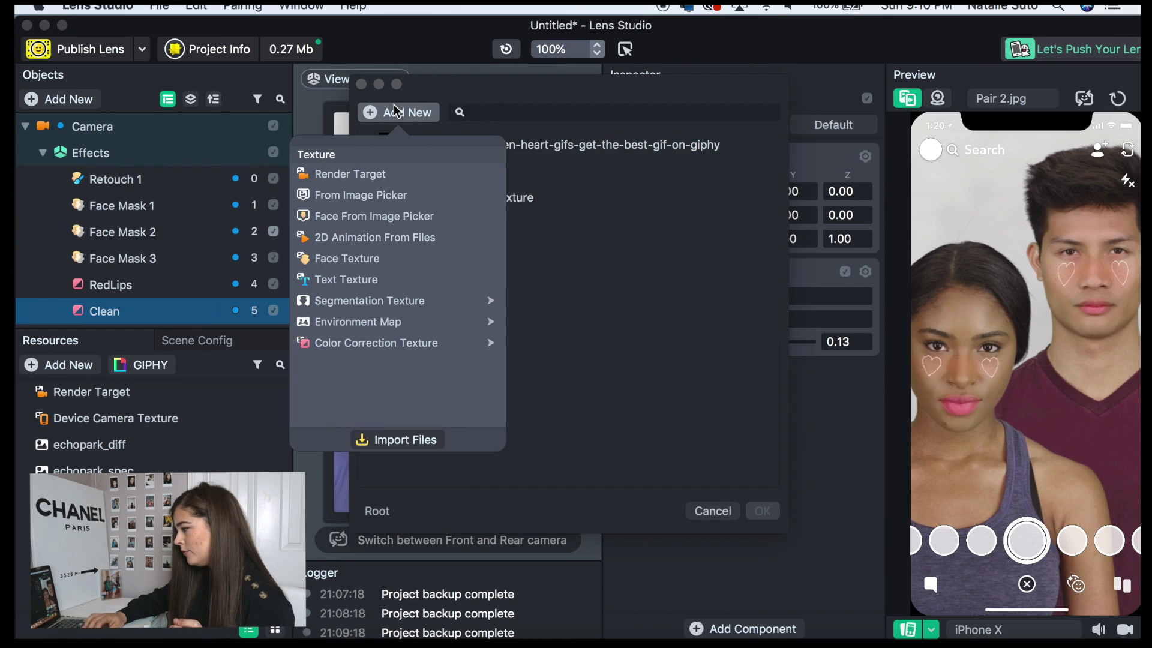
{"action": "left_click", "coordinate": [423, 442]}
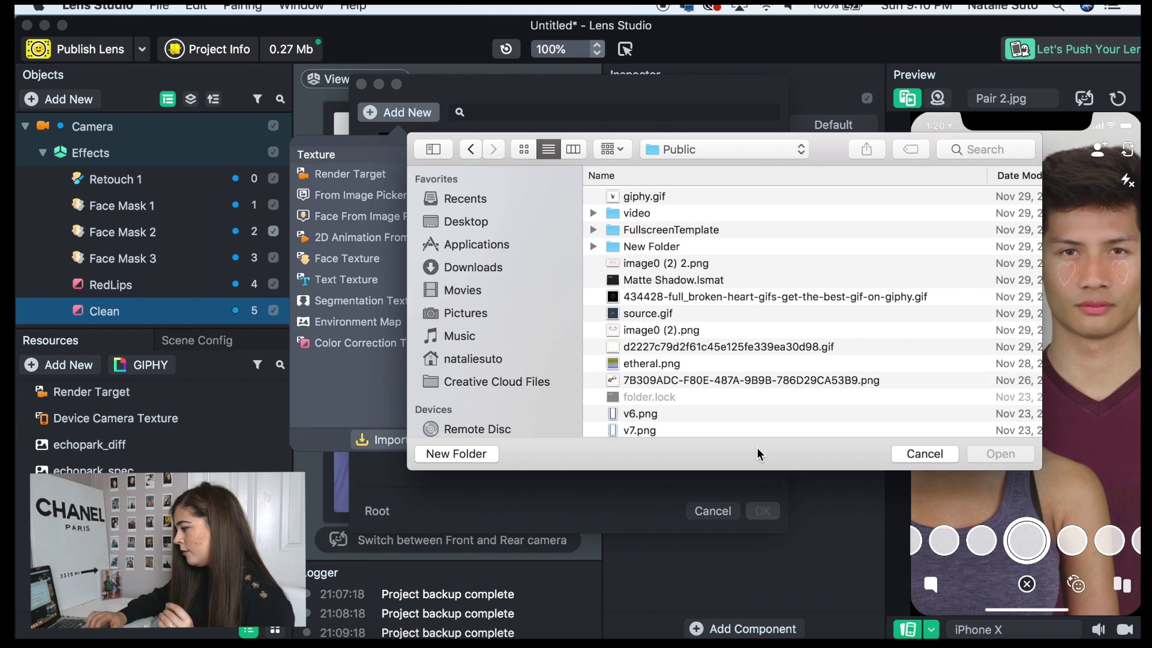
{"action": "scroll", "coordinate": [746, 355], "scroll_direction": "down", "scroll_amount": 10}
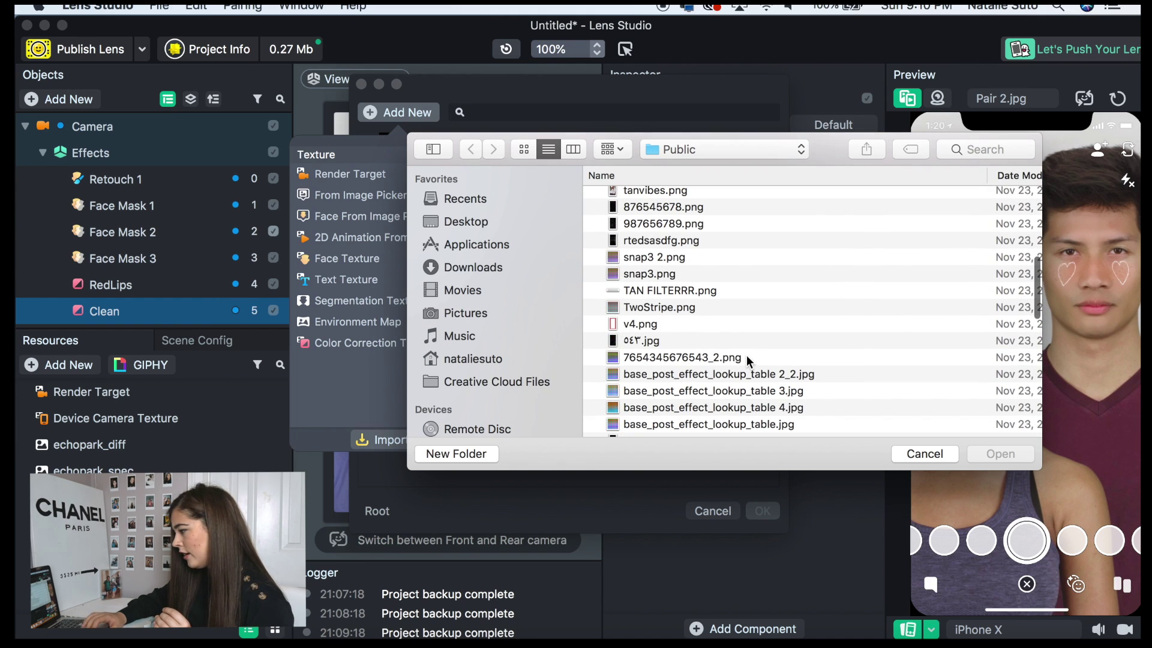
{"action": "left_click", "coordinate": [689, 280]}
{"action": "scroll", "coordinate": [689, 280], "scroll_direction": "up", "scroll_amount": 3}
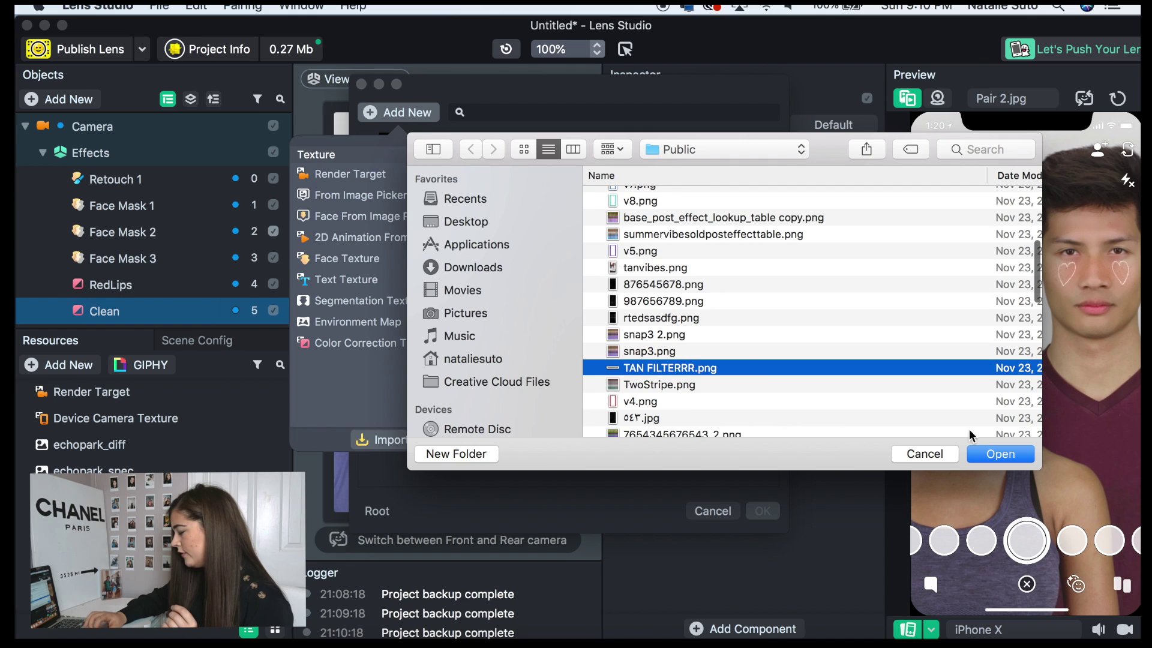
{"action": "left_click", "coordinate": [994, 454]}
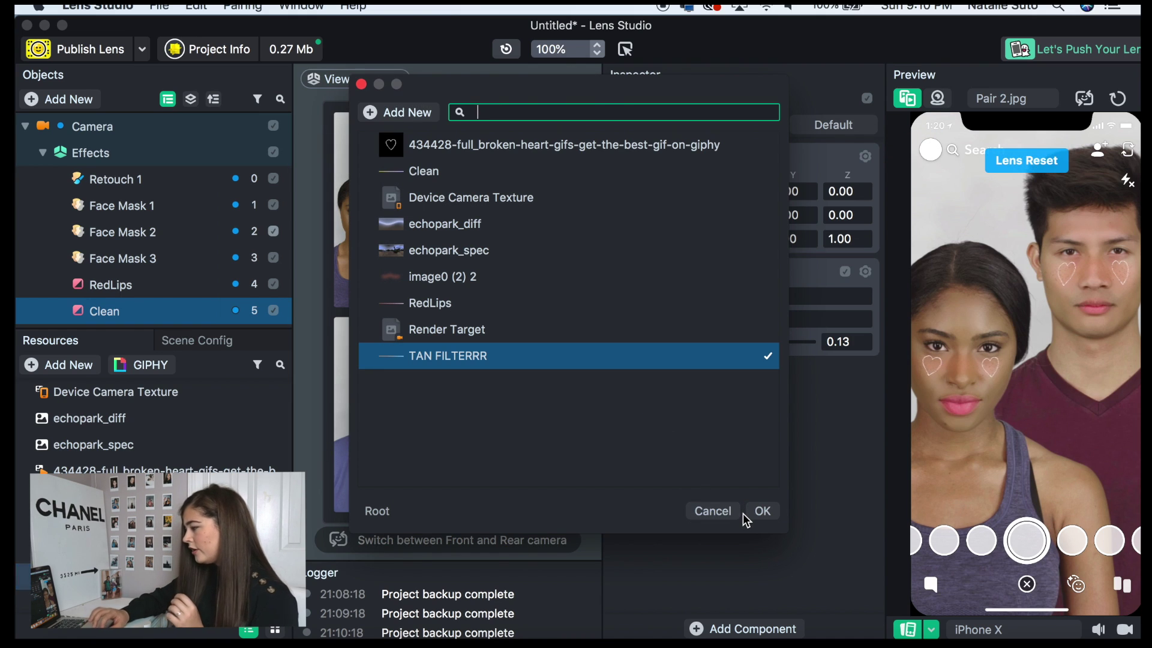
{"action": "left_click", "coordinate": [762, 511]}
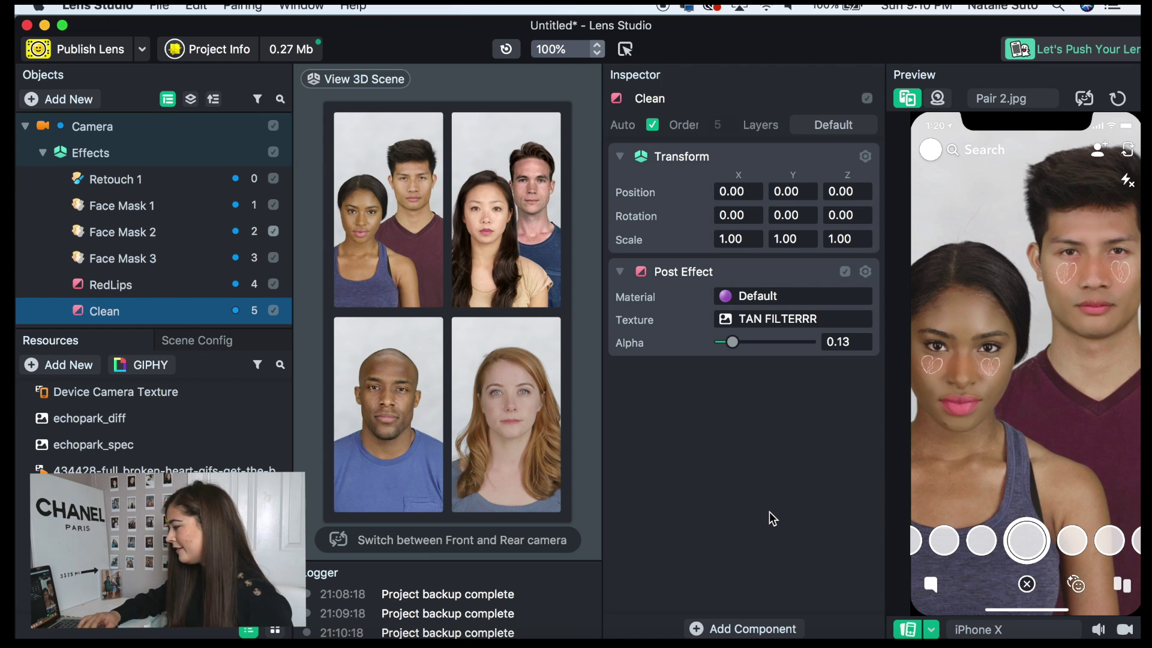
Step: Set the Clean effect's Alpha to 0.38, and collapse the Effects and Lighting groups in the object hierarchy
{"action": "left_click_drag", "start_coordinate": [733, 342], "coordinate": [757, 361]}
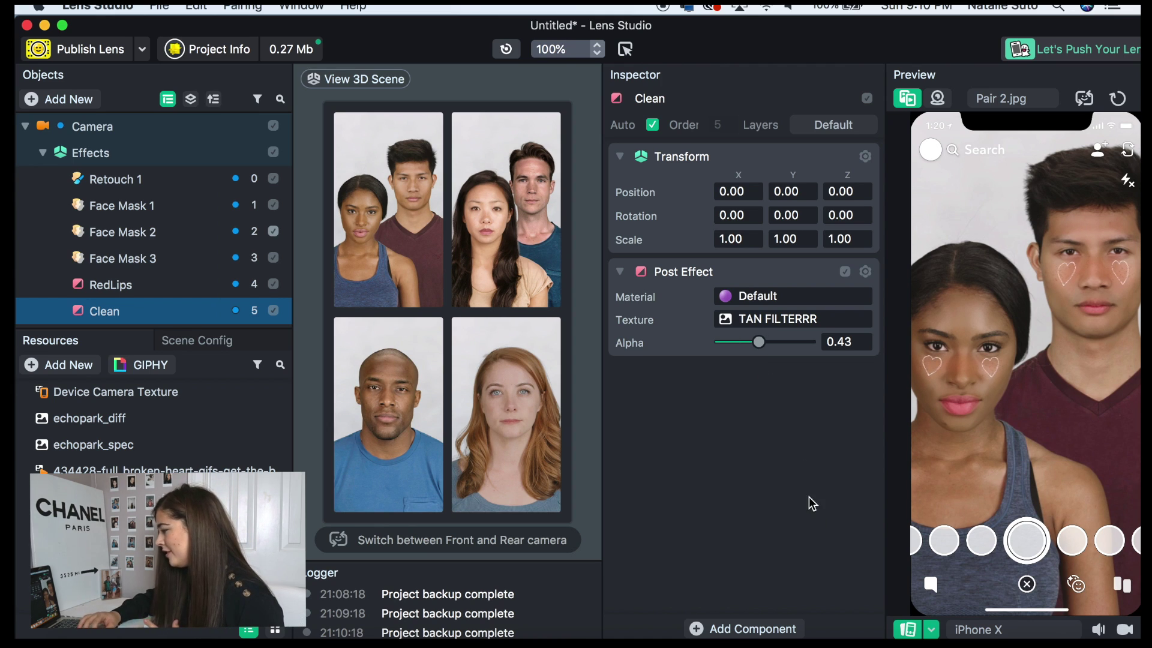
{"action": "left_click_drag", "start_coordinate": [755, 343], "coordinate": [756, 350]}
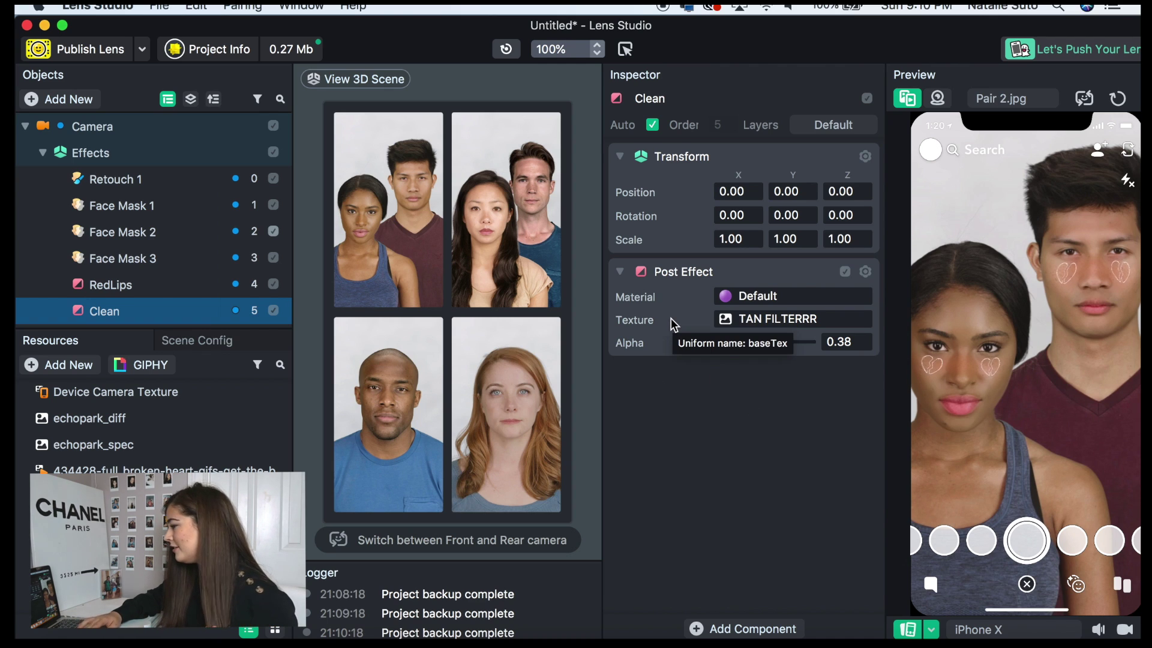
{"action": "left_click", "coordinate": [42, 153]}
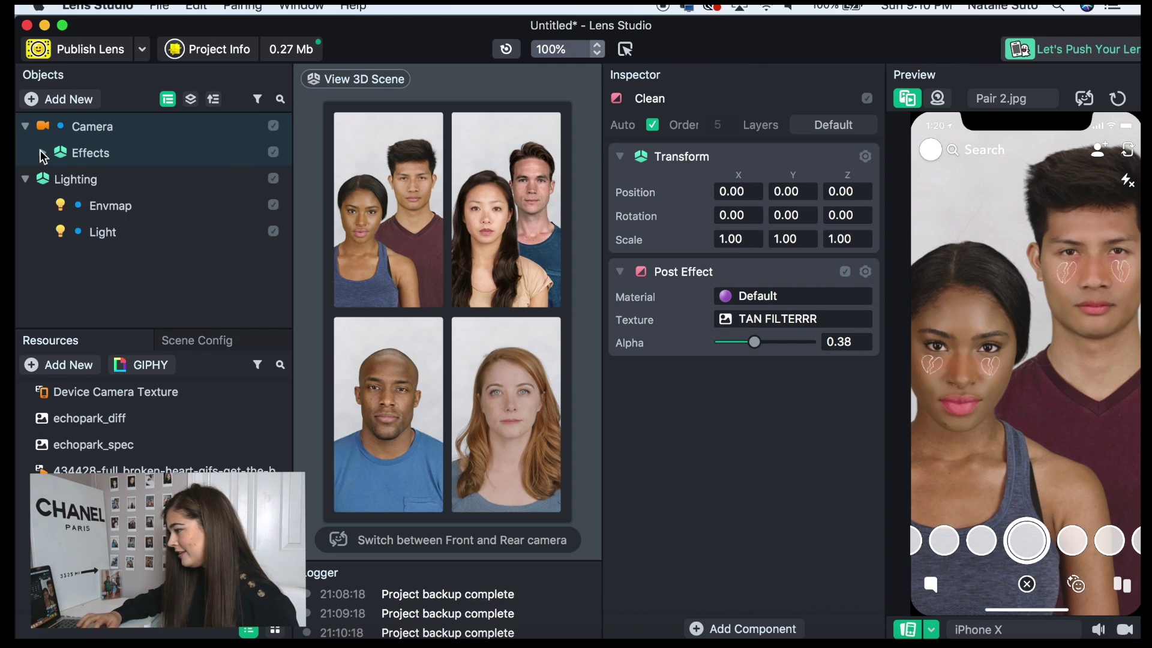
{"action": "left_click", "coordinate": [29, 180]}
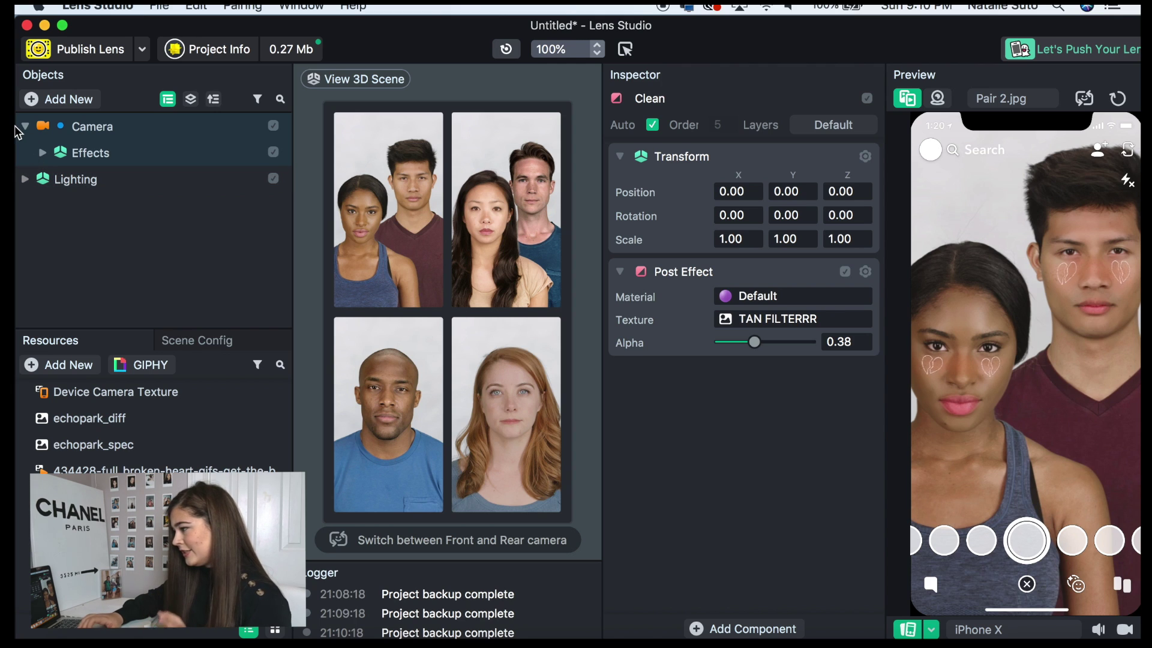
Step: Name the lens Heartbreak in the project info and apply the change
{"action": "left_click", "coordinate": [205, 48]}
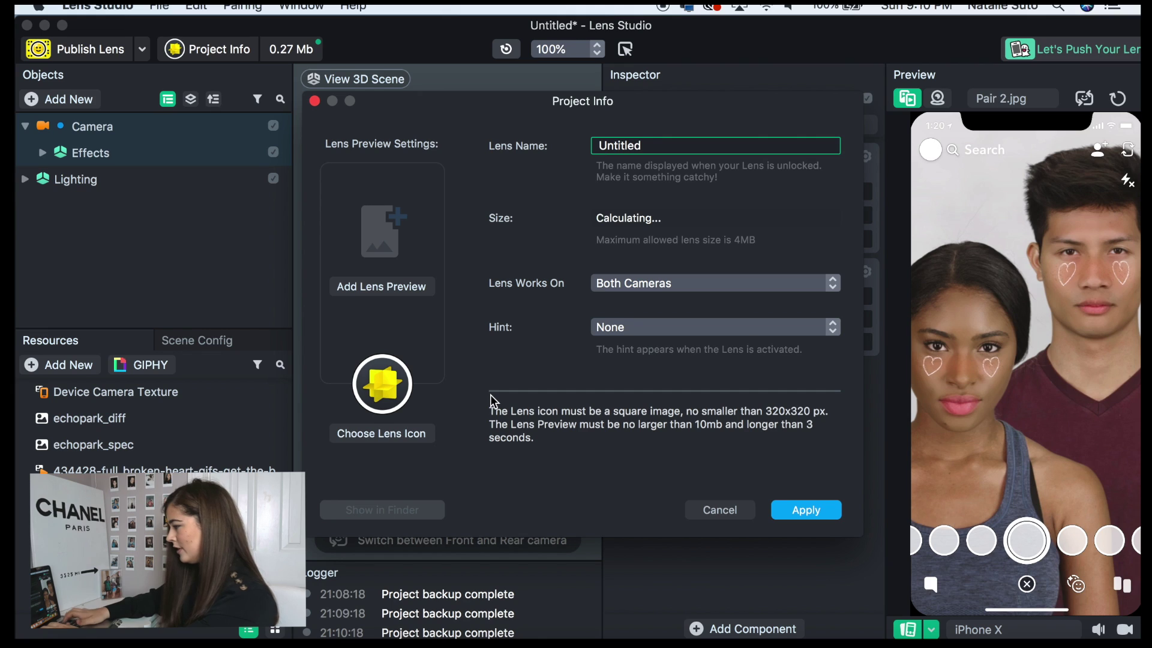
{"action": "key", "text": "BackSpace"}
{"action": "key", "text": "BackSpace"}
{"action": "key", "text": "BackSpace"}
{"action": "key", "text": "BackSpace"}
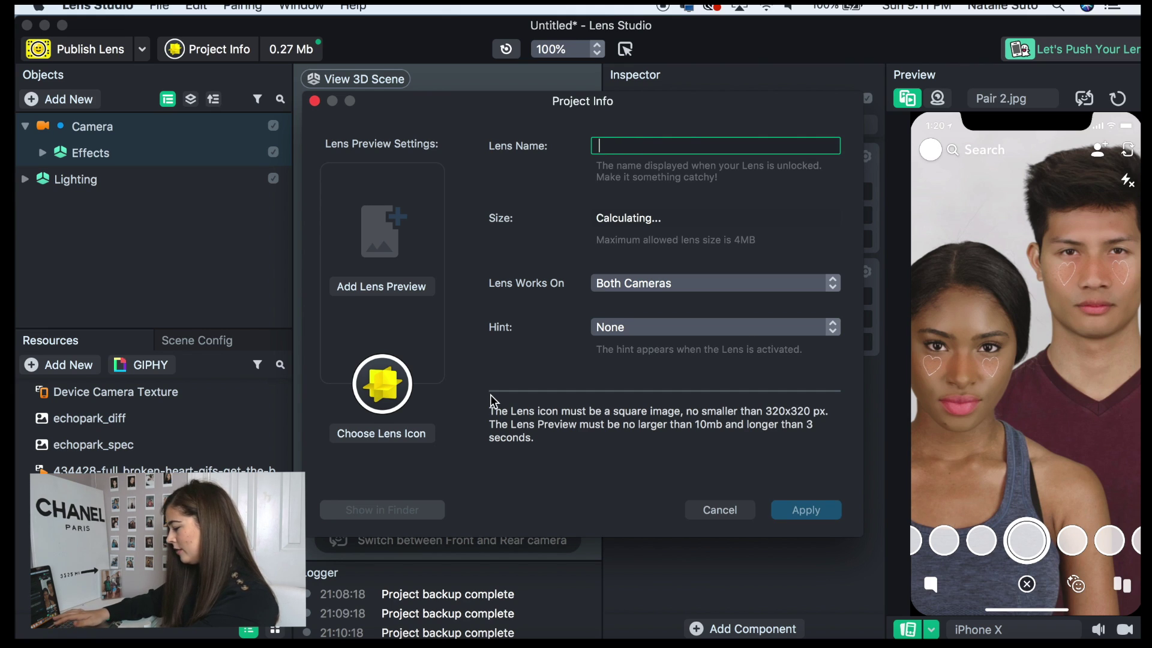
{"action": "type", "text": "Heartbreak"}
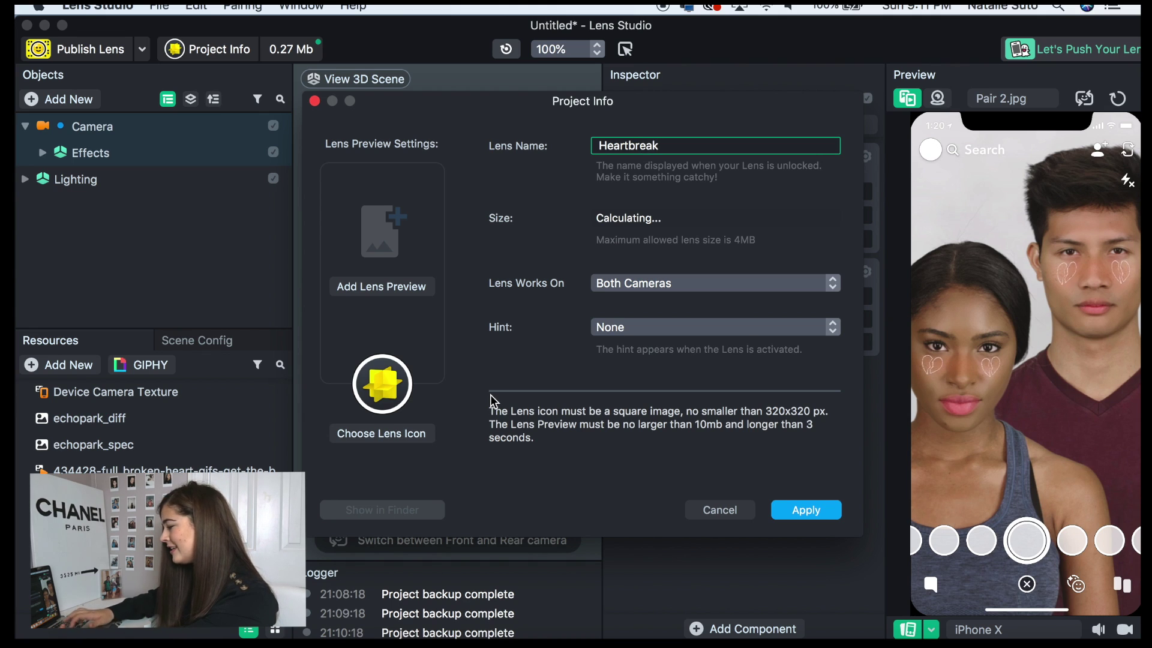
{"action": "key", "text": "Return"}
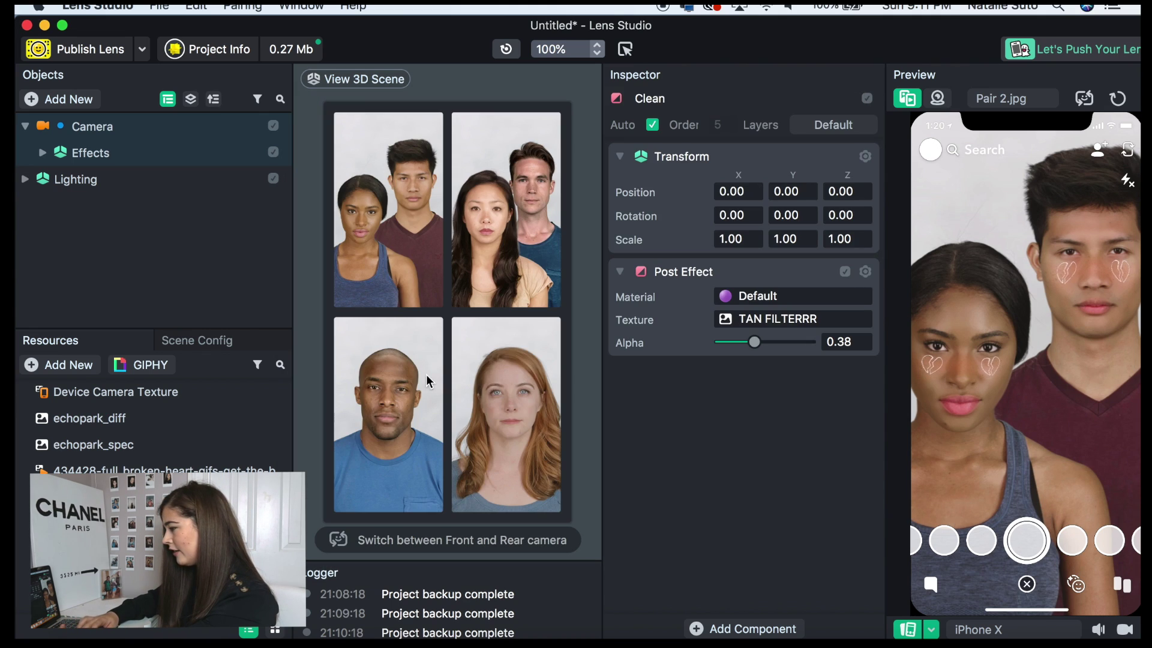
Step: Load SIX_3AFD4051-BD15-4F36-B1C2-AAE34AB693EF.PNG from Downloads as the lens icon in the project info
{"action": "left_click", "coordinate": [210, 49]}
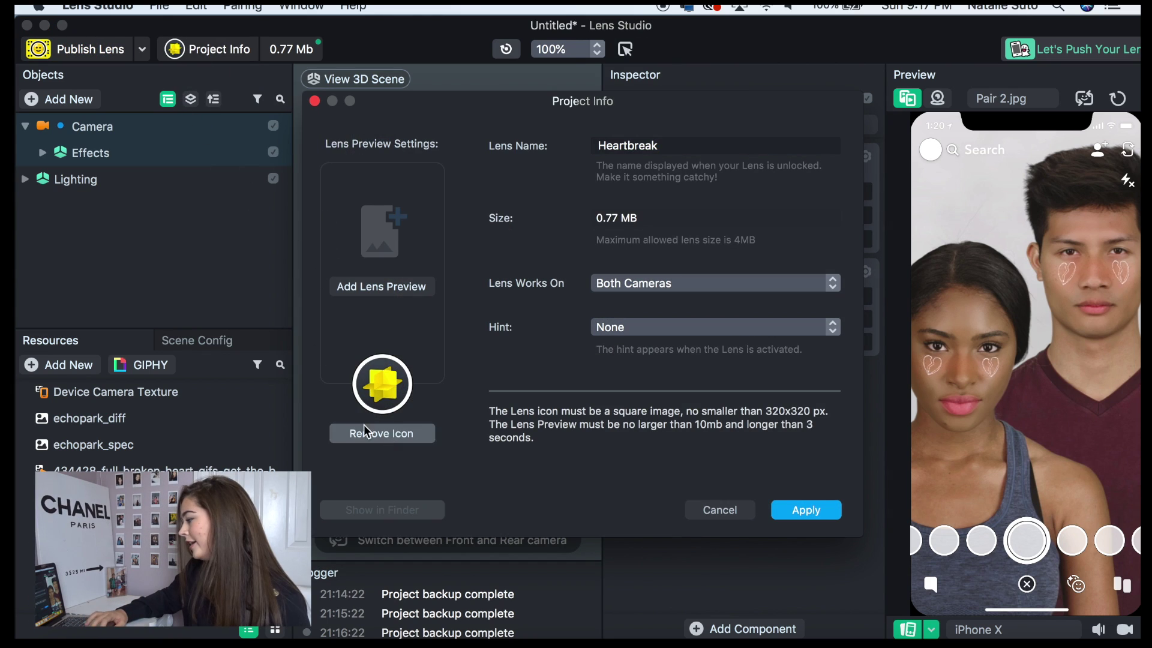
{"action": "left_click", "coordinate": [363, 436]}
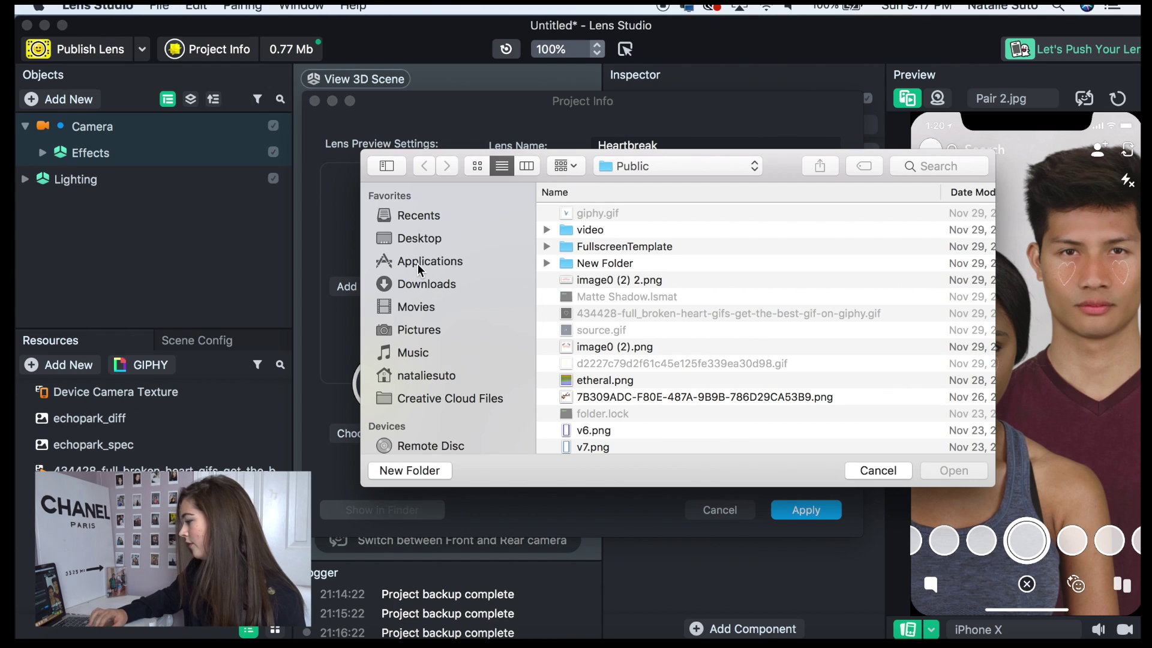
{"action": "left_click", "coordinate": [413, 277]}
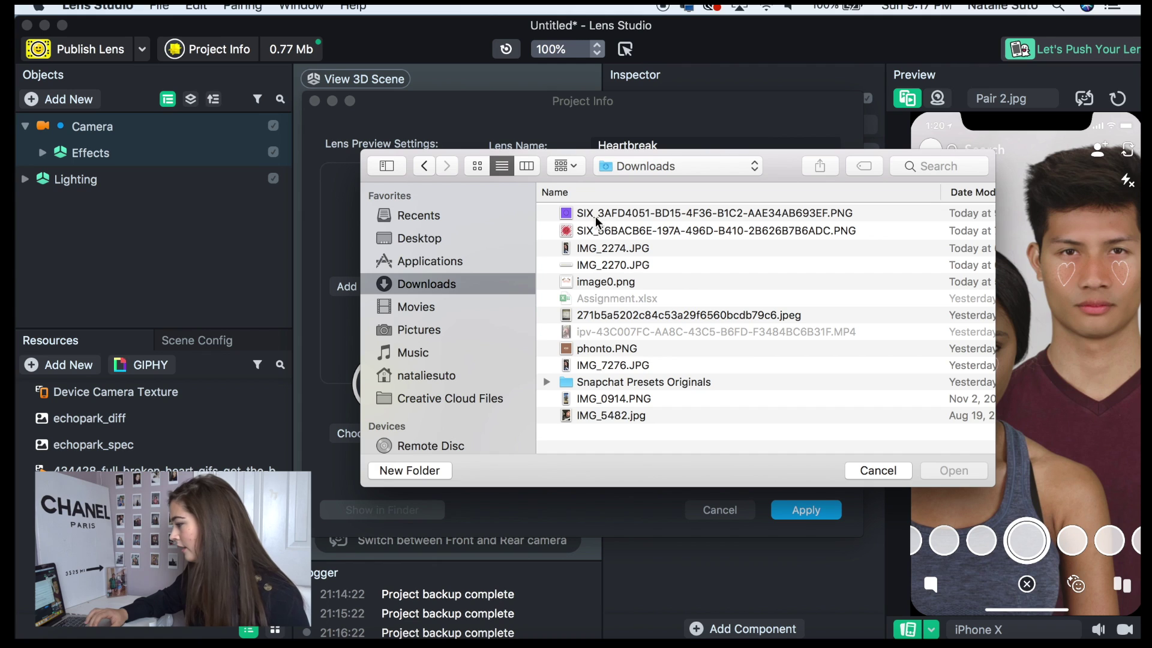
{"action": "left_click", "coordinate": [598, 214]}
{"action": "left_click", "coordinate": [954, 471]}
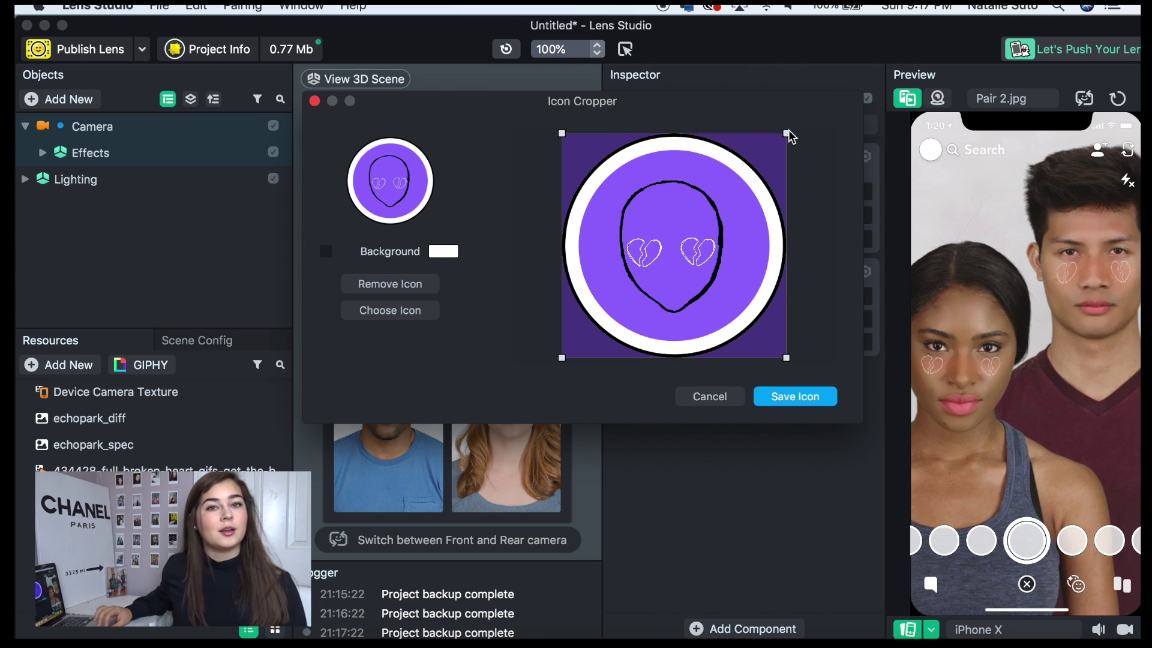
Step: Crop the icon tightly around its circular artwork, save it, and apply the project info
{"action": "left_click_drag", "start_coordinate": [787, 134], "coordinate": [743, 187]}
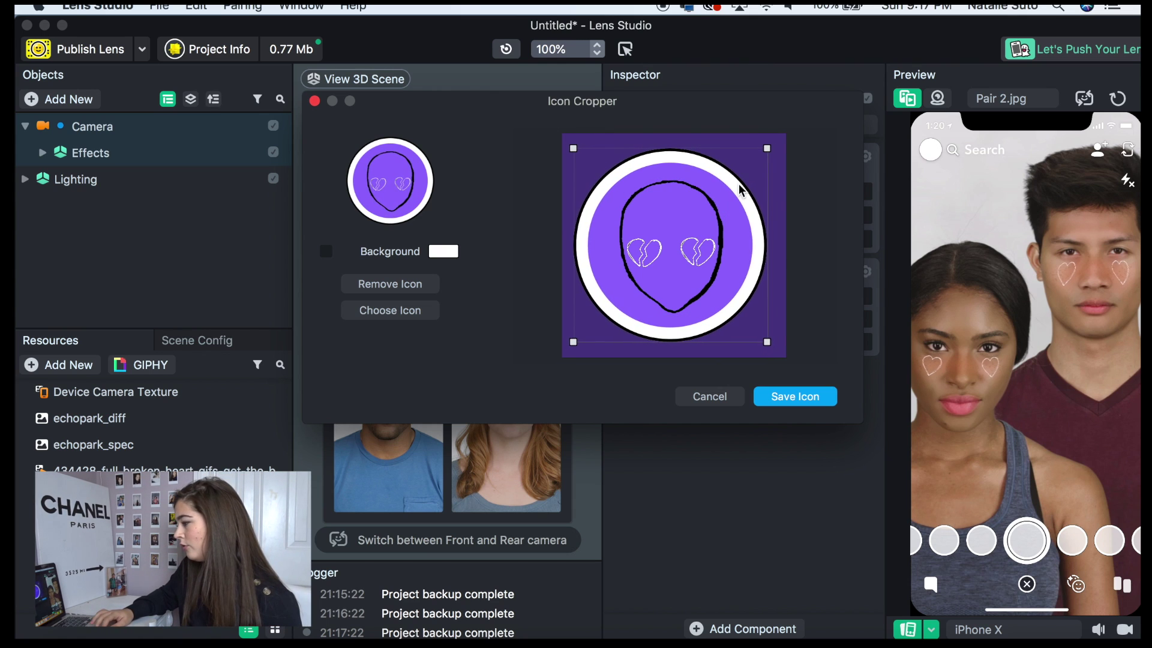
{"action": "left_click", "coordinate": [795, 397]}
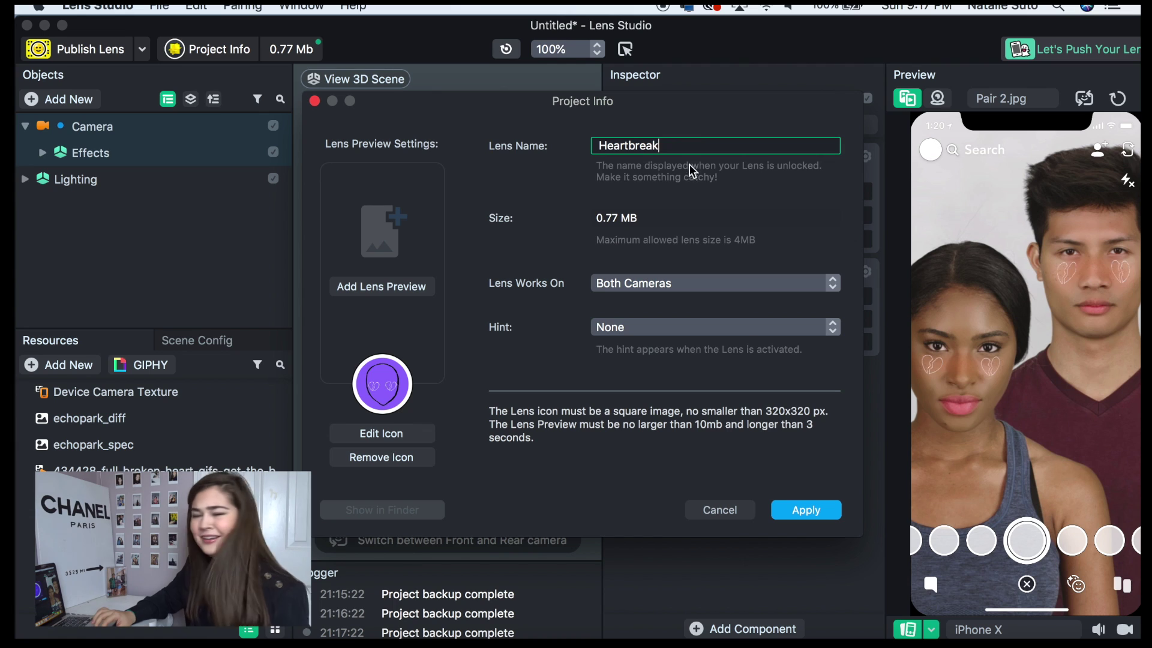
{"action": "left_click", "coordinate": [798, 511]}
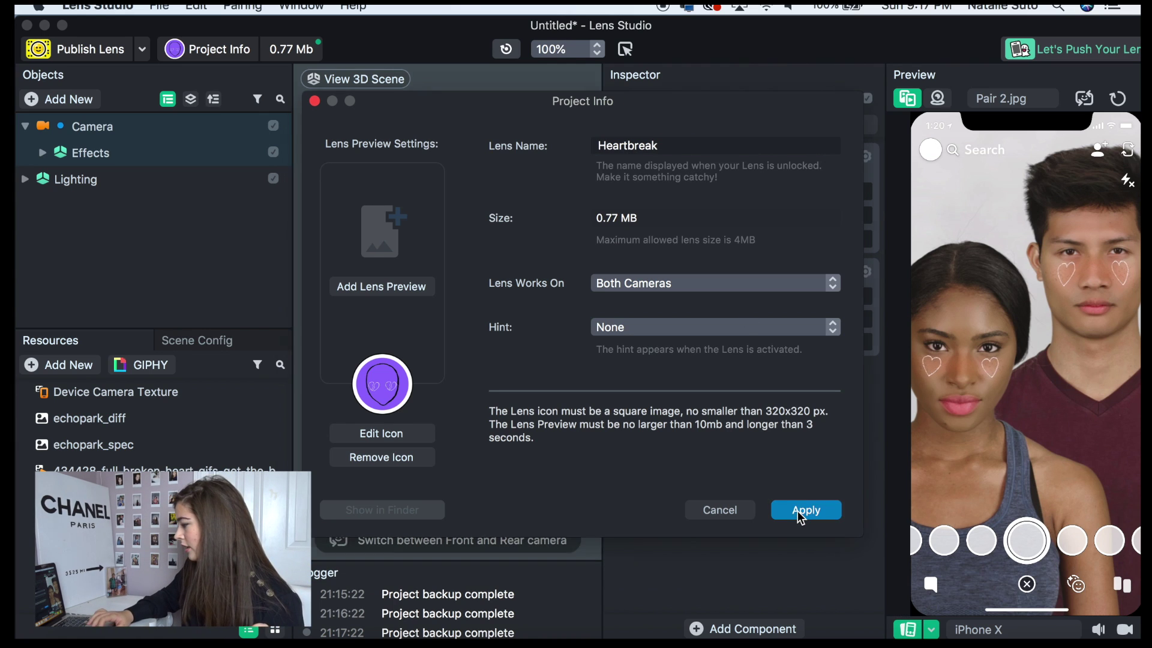
Step: Preview the lens on the photo IMG_7276.JPG, then switch the preview to IMG_2274.JPG
{"action": "left_click", "coordinate": [1020, 99]}
{"action": "scroll", "coordinate": [1016, 188], "scroll_direction": "up", "scroll_amount": 5}
{"action": "left_click", "coordinate": [1000, 203]}
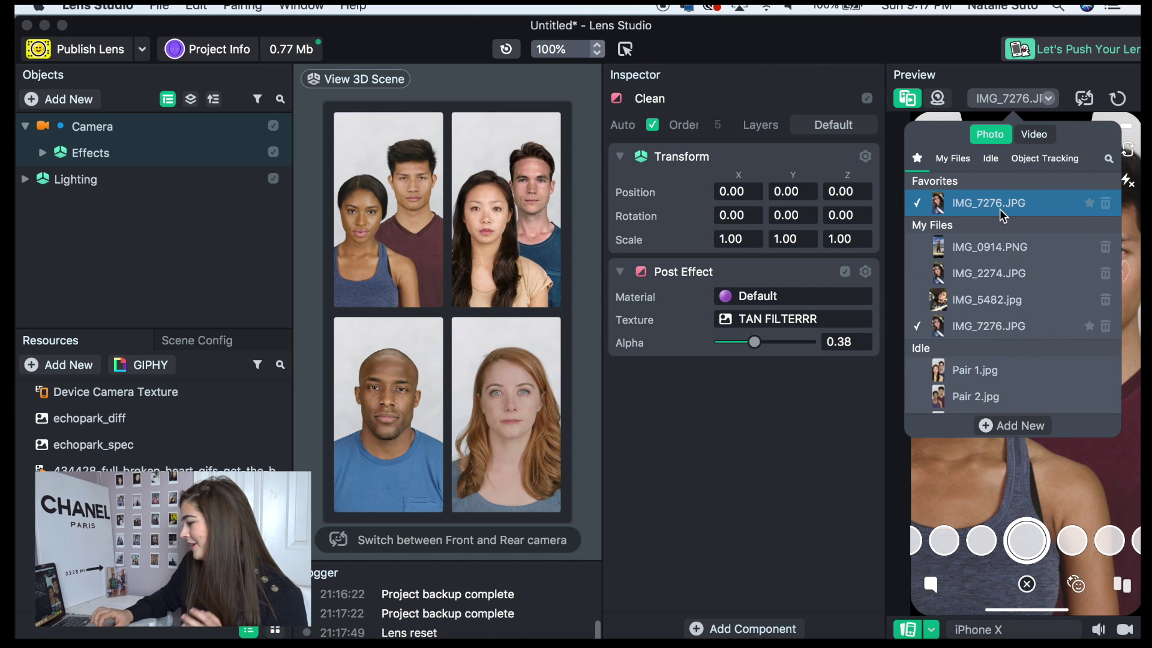
{"action": "left_click", "coordinate": [1020, 101]}
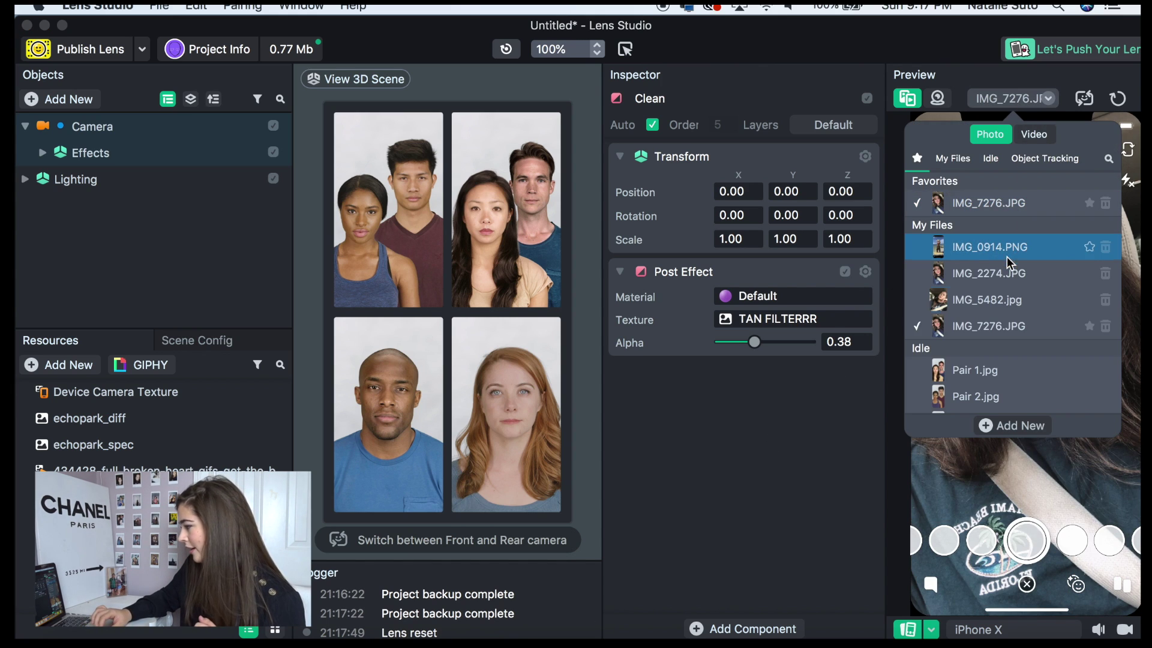
{"action": "left_click", "coordinate": [1006, 274]}
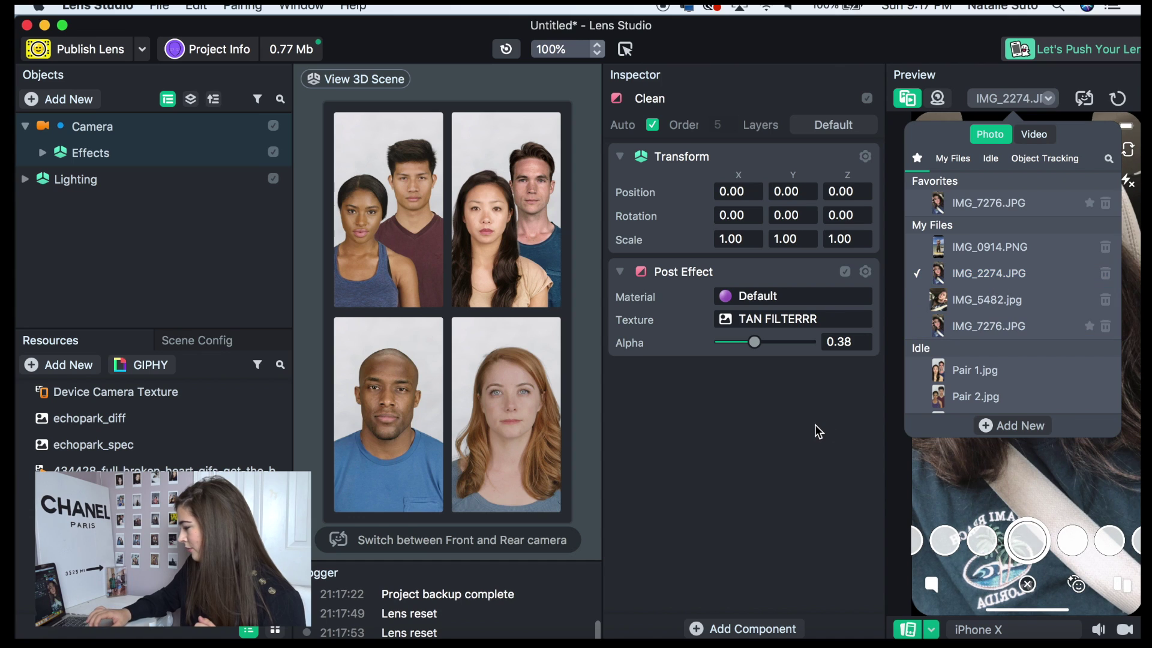
{"action": "left_click", "coordinate": [815, 424]}
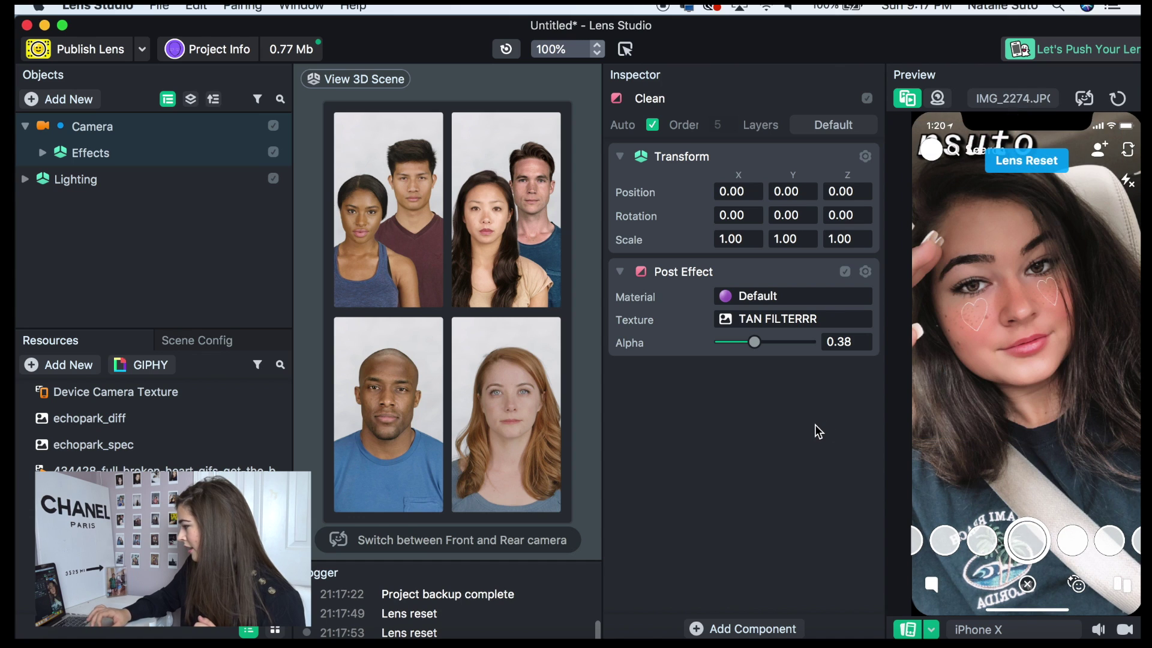
Step: Record a video of the lens preview and save it as heartbreak in the Snapchat Gifs, Videos, and Icons folder
{"action": "left_click", "coordinate": [1047, 633]}
{"action": "left_click", "coordinate": [1047, 633]}
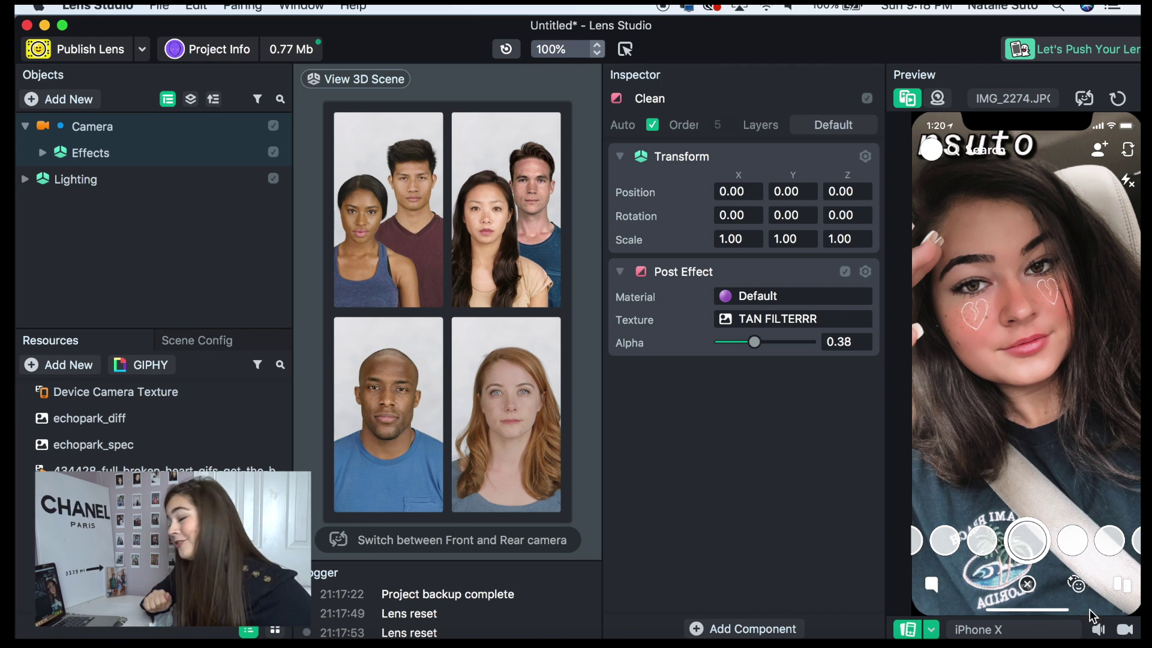
{"action": "left_click", "coordinate": [1126, 630]}
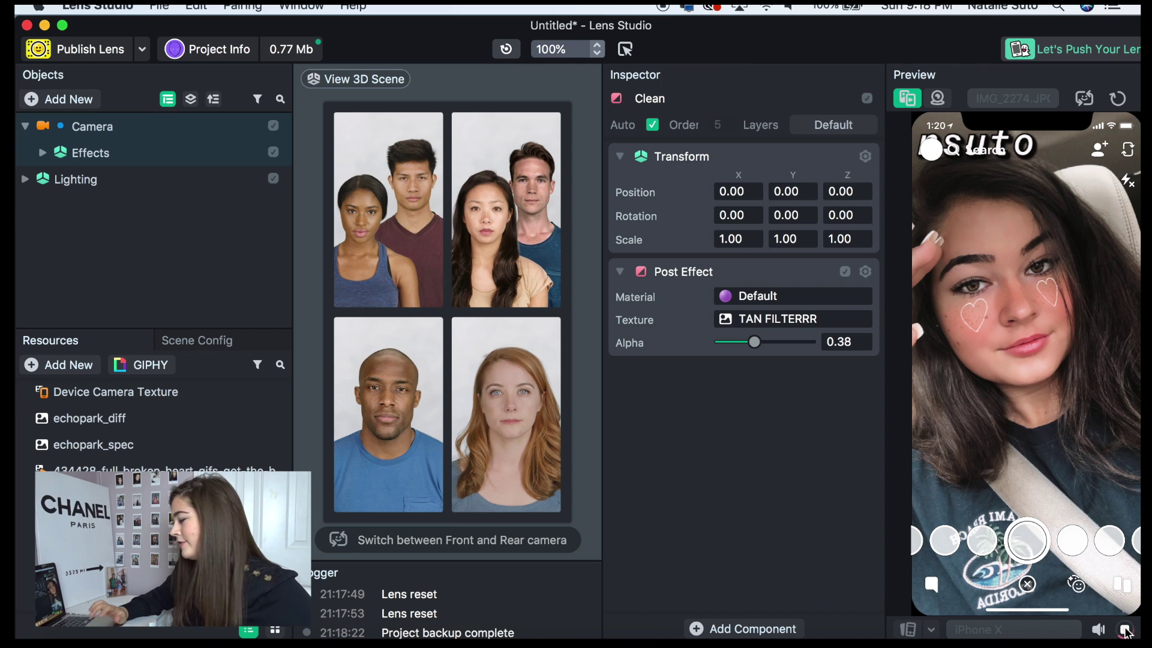
{"action": "key", "text": "super+s"}
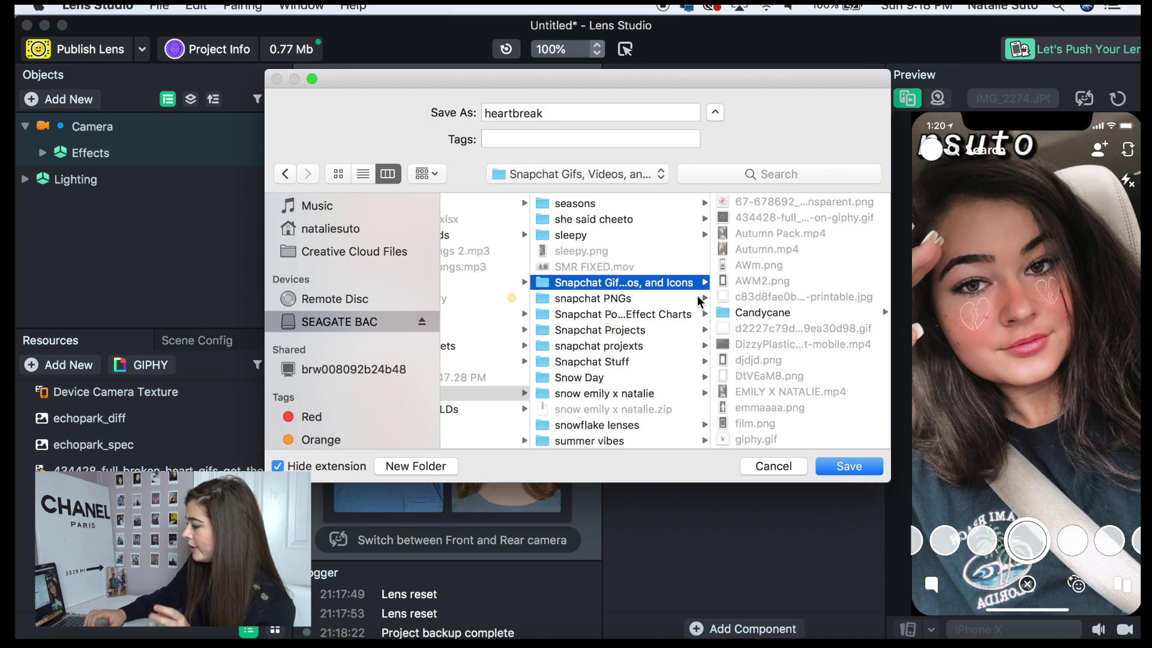
{"action": "left_click", "coordinate": [838, 474]}
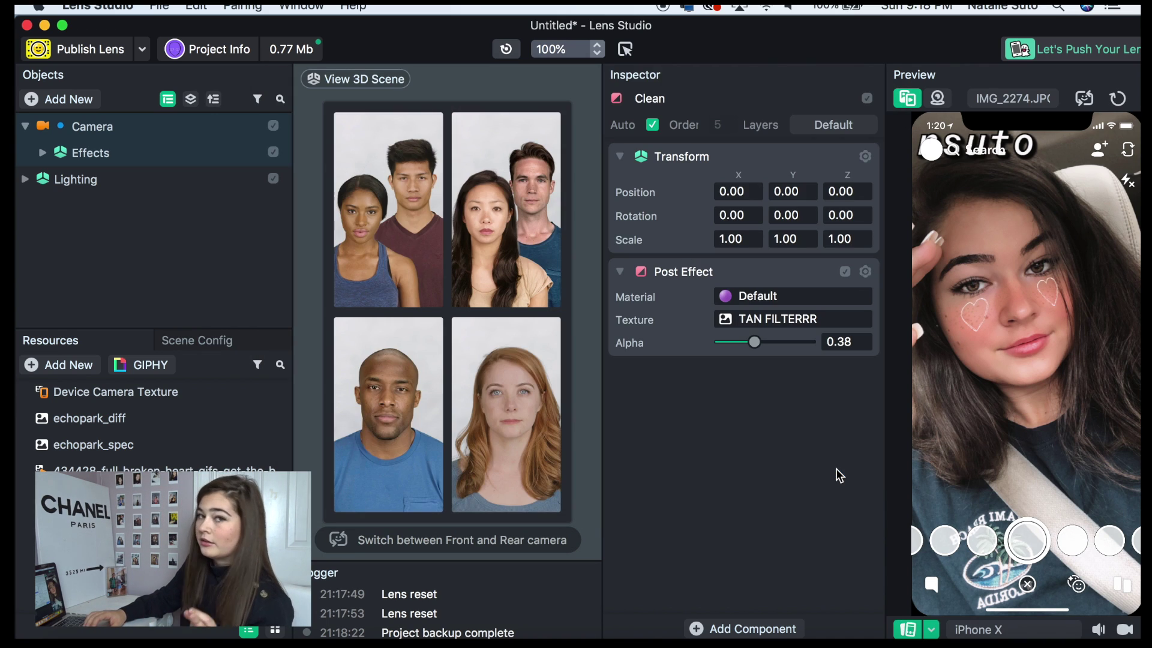
Step: Start publishing the lens and add the tags vsco, filter, heart, beach, tan and summer to the submission
{"action": "left_click", "coordinate": [105, 59]}
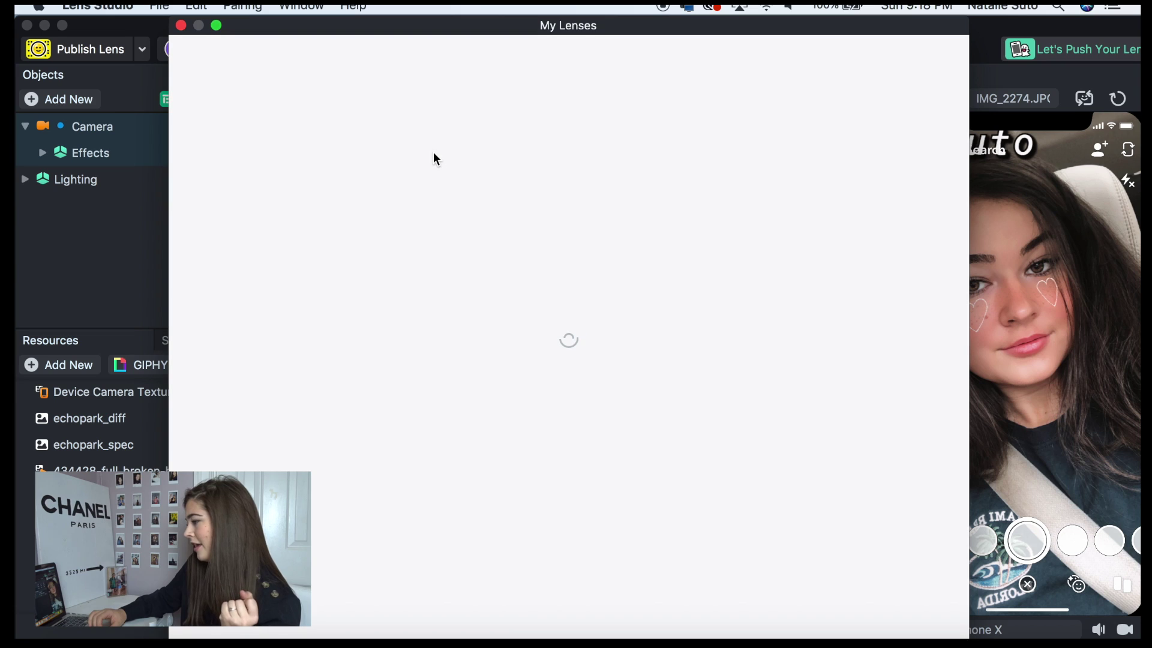
{"action": "left_click", "coordinate": [758, 285]}
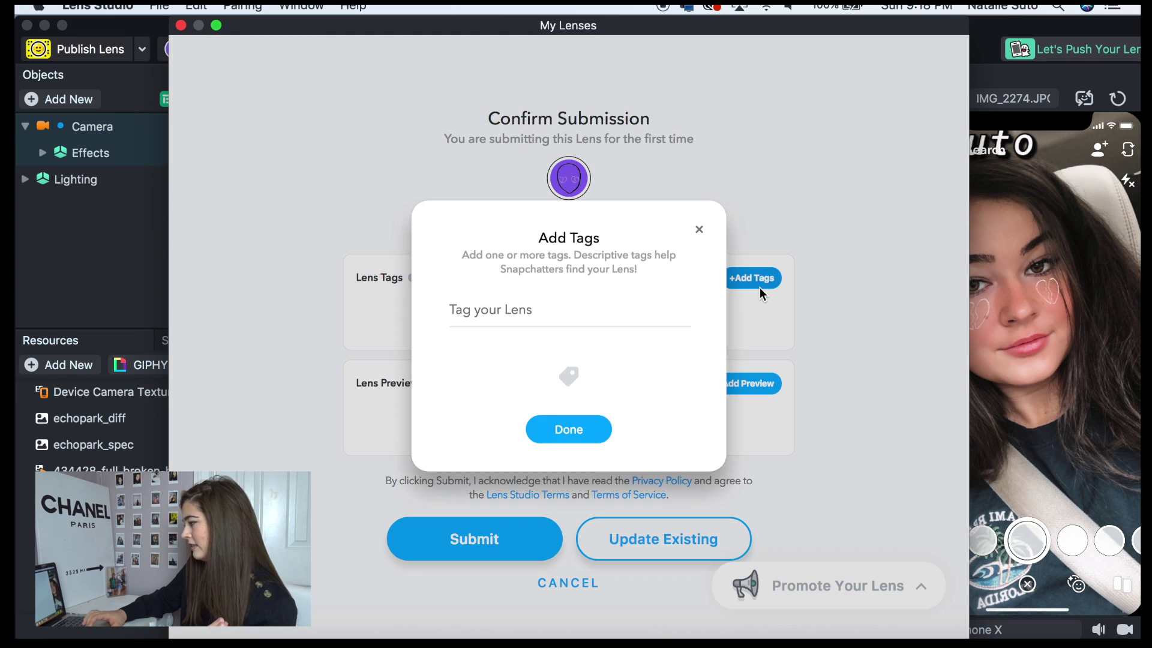
{"action": "type", "text": "vscos"}
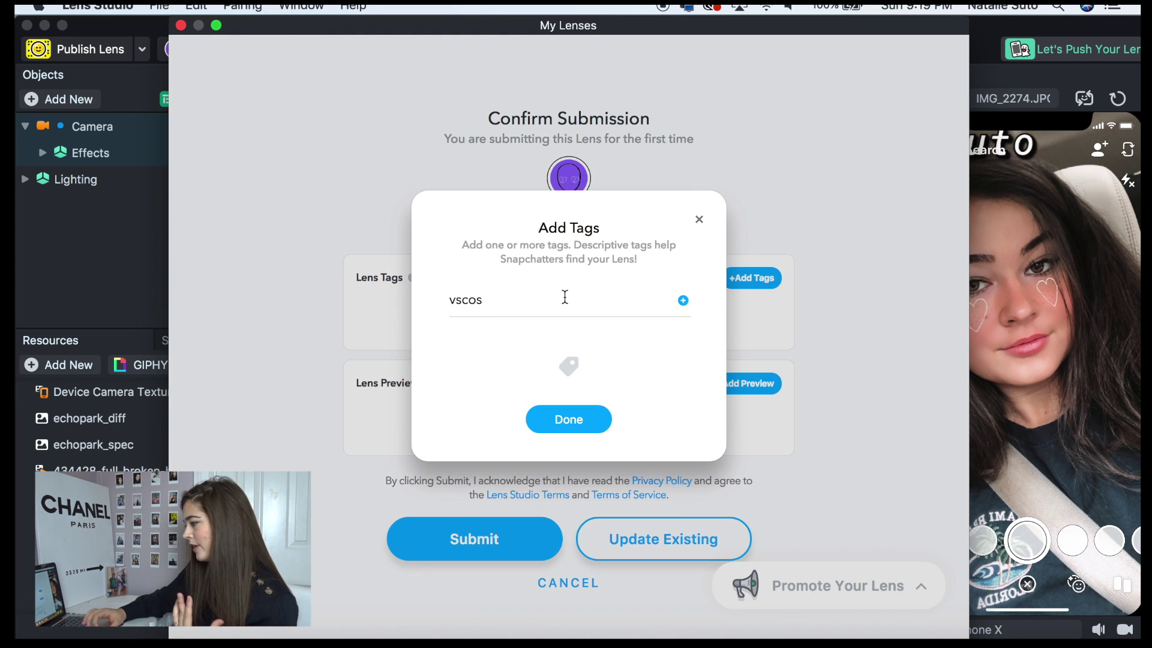
{"action": "key", "text": "BackSpace"}
{"action": "key", "text": "Return"}
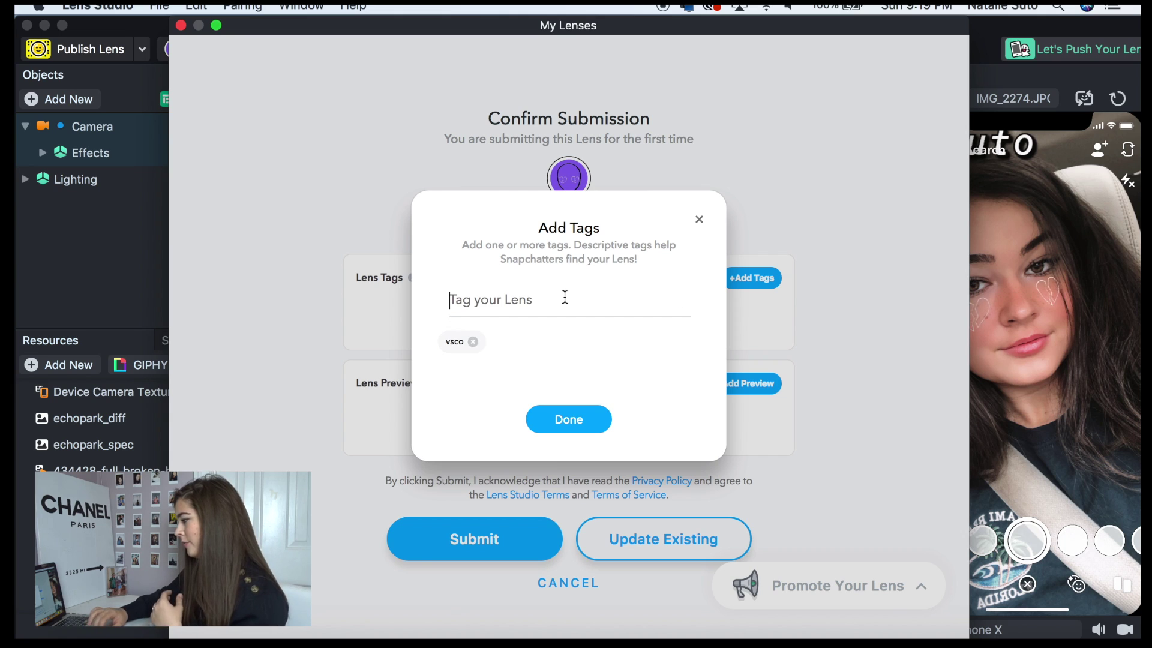
{"action": "type", "text": "filter, heart, beach, tan, summer"}
{"action": "key", "text": "Return"}
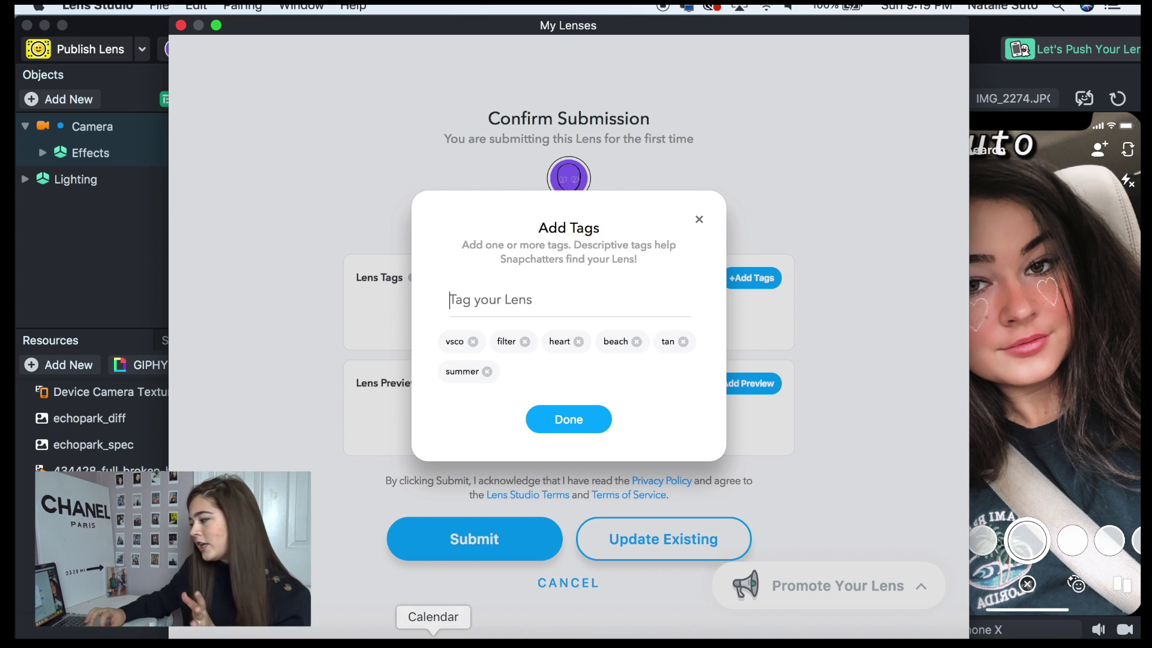
{"action": "left_click", "coordinate": [569, 419]}
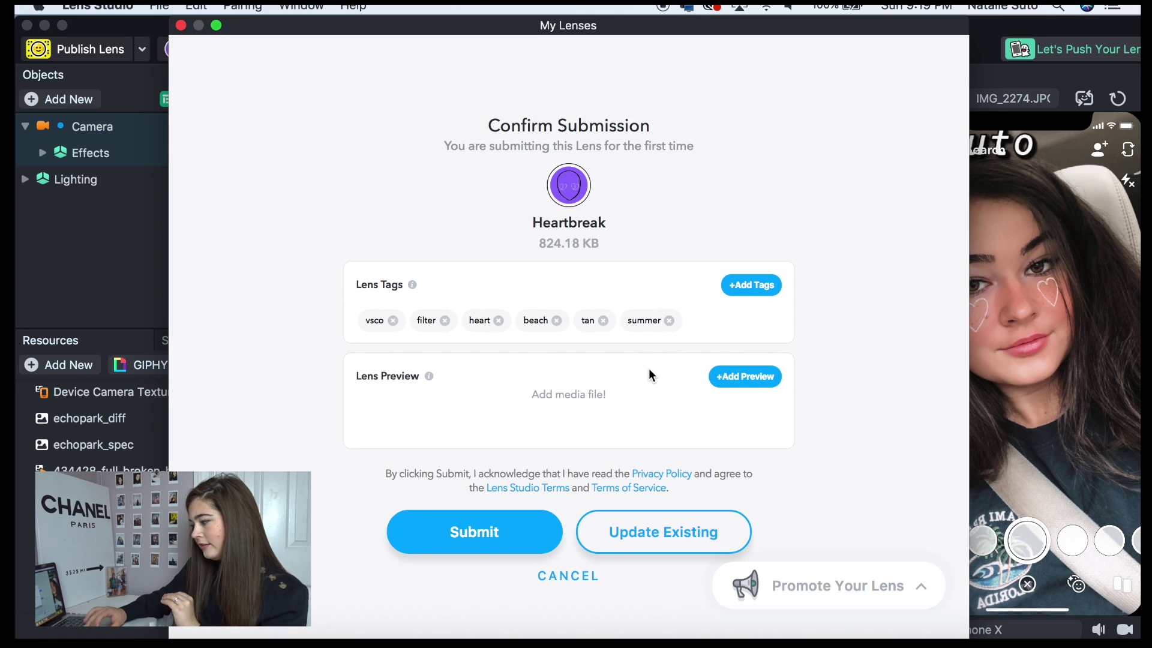
Step: Upload heartbreak.mp4 as the lens preview and submit the Heartbreak lens
{"action": "left_click", "coordinate": [741, 377]}
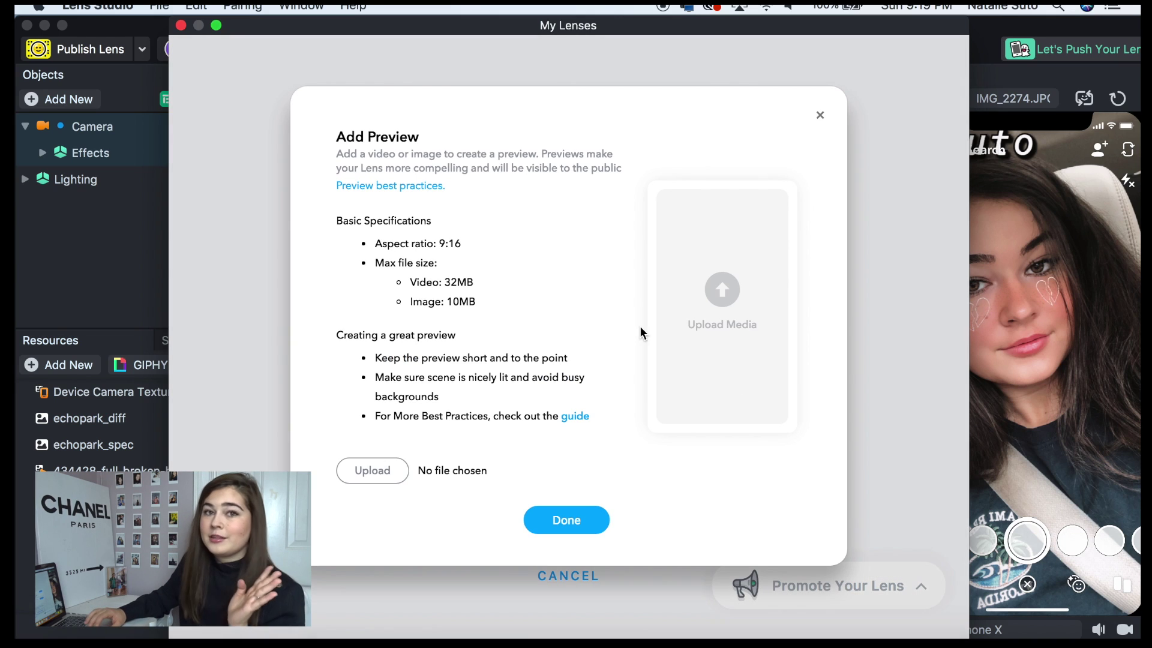
{"action": "left_click", "coordinate": [367, 483]}
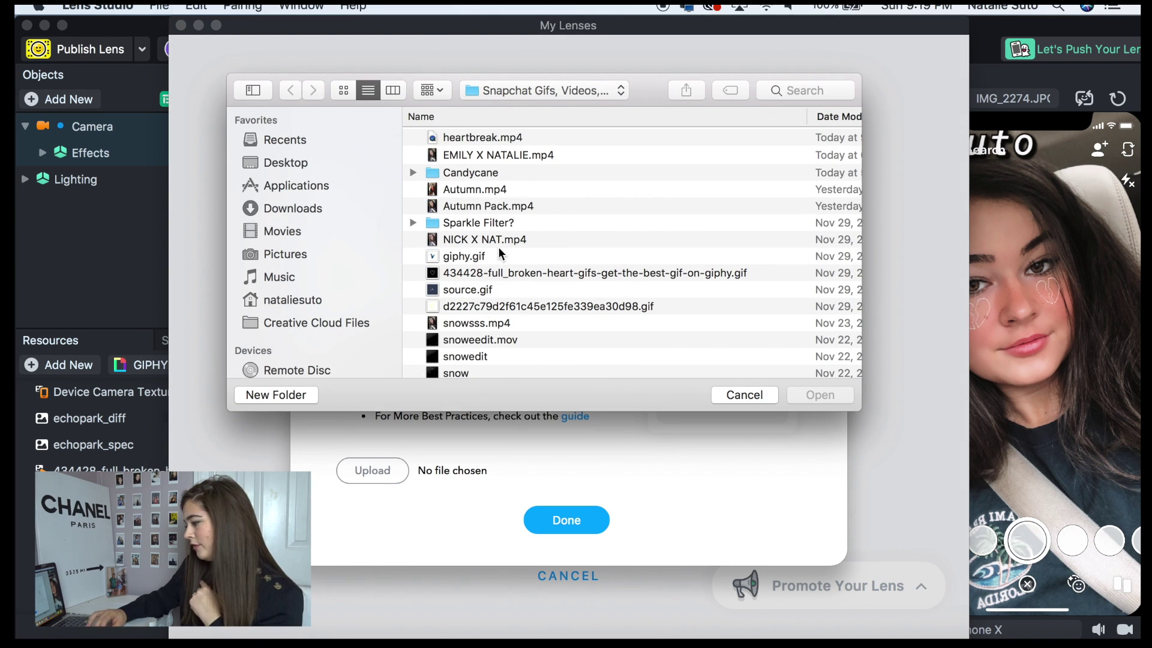
{"action": "left_click", "coordinate": [464, 141]}
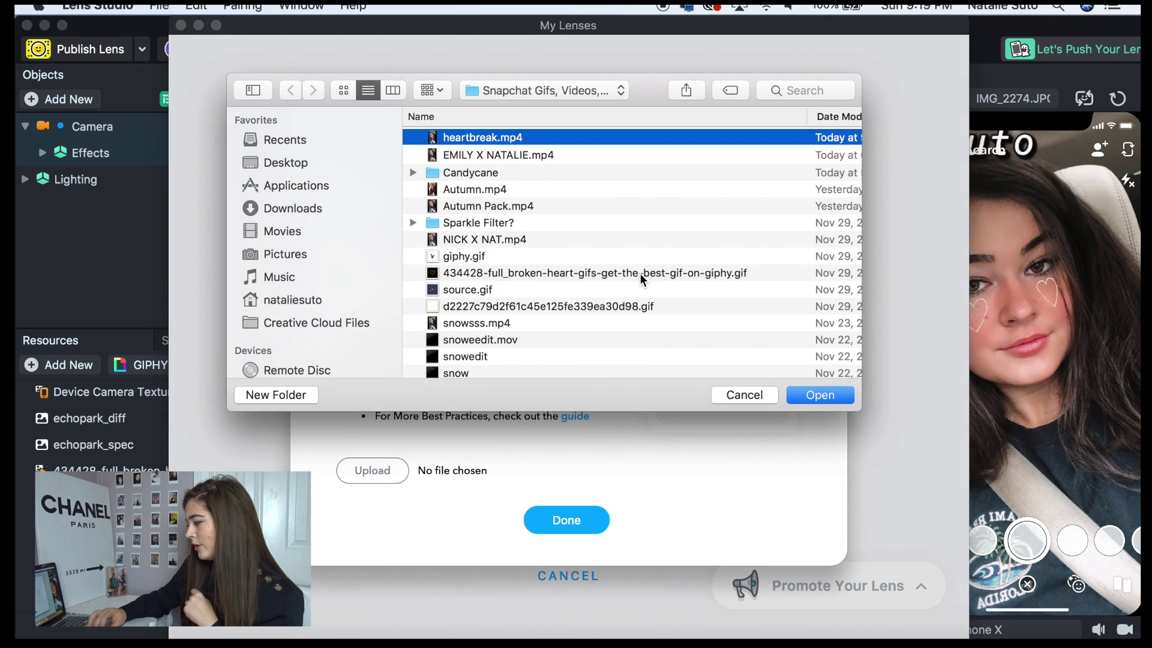
{"action": "left_click", "coordinate": [806, 394]}
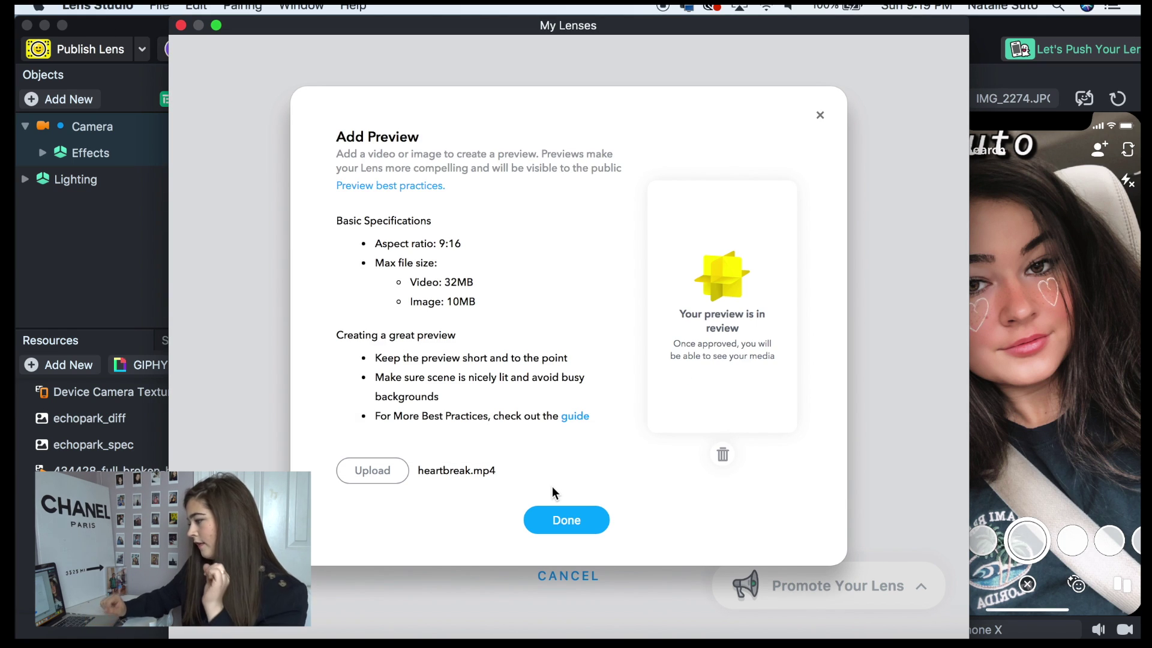
{"action": "left_click", "coordinate": [564, 520]}
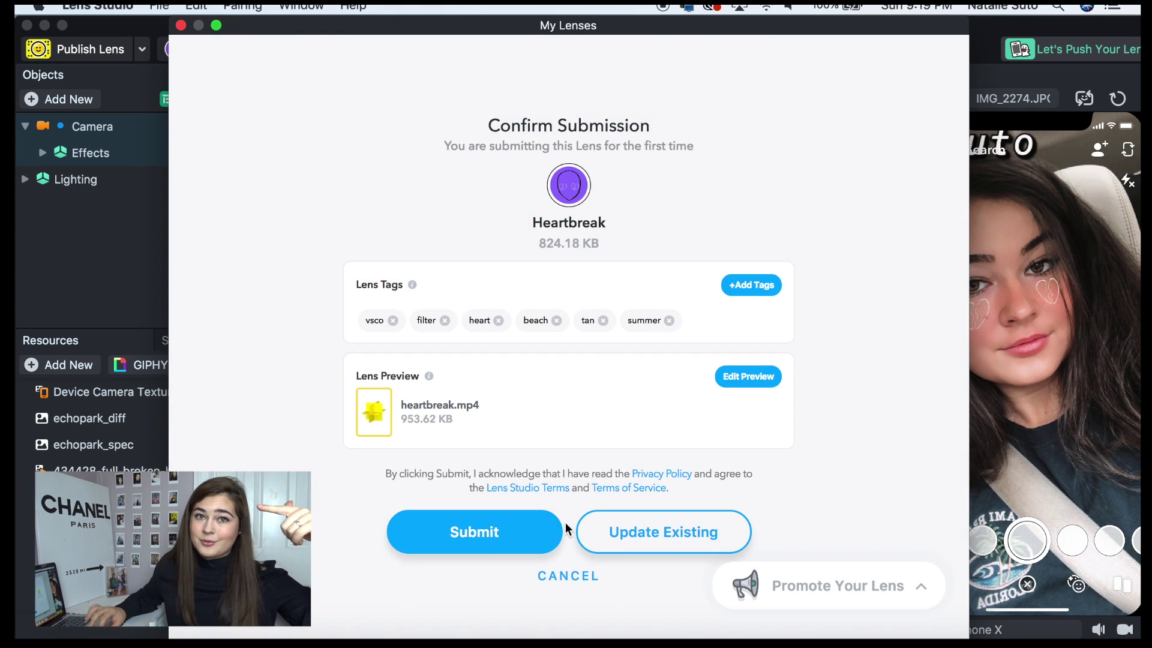
{"action": "left_click", "coordinate": [520, 528]}
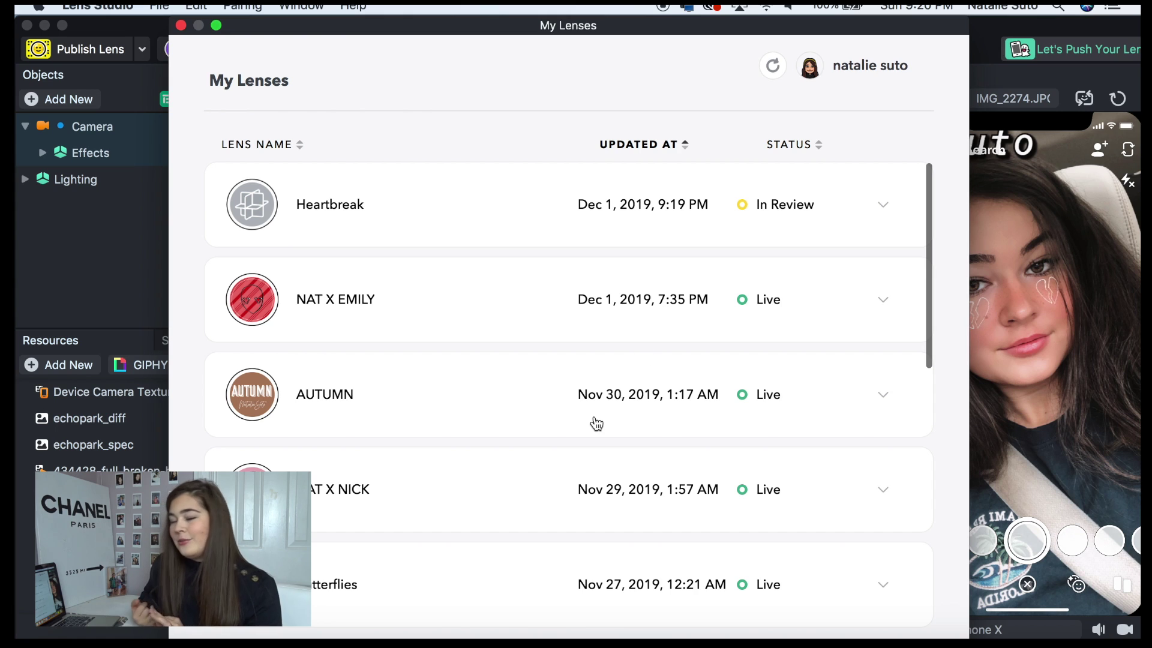
Step: Look through the submitted lenses, expand the live lens directly below Heartbreak, and show its management options
{"action": "scroll", "coordinate": [316, 585], "scroll_direction": "down", "scroll_amount": 5}
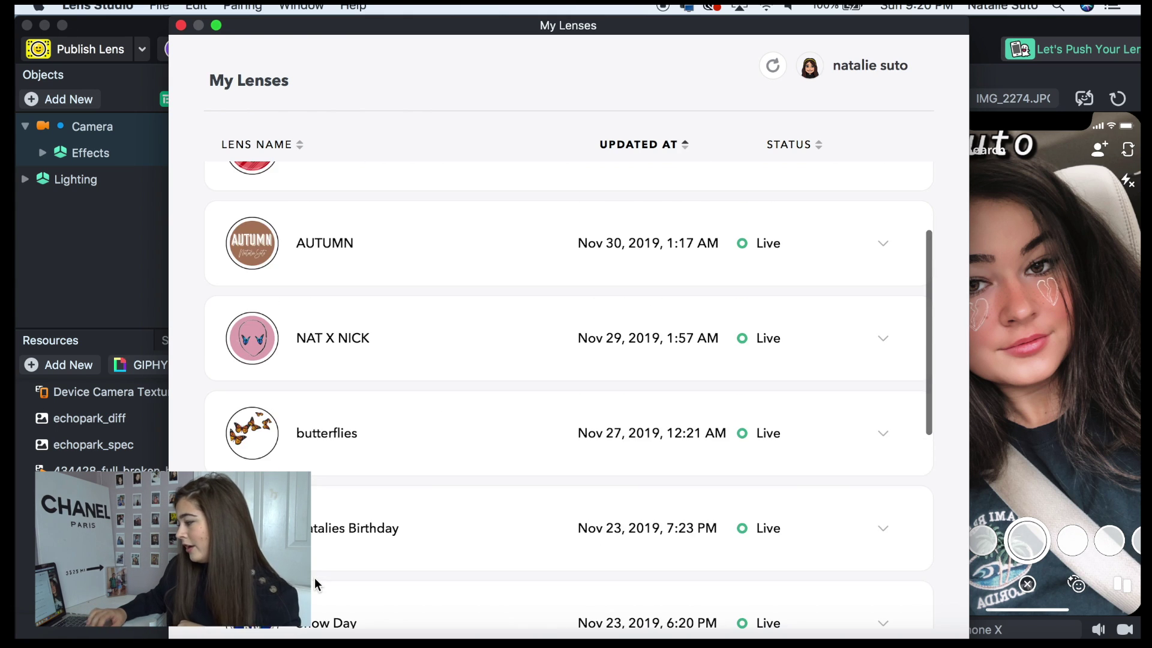
{"action": "scroll", "coordinate": [314, 578], "scroll_direction": "up", "scroll_amount": 4}
{"action": "left_click", "coordinate": [441, 299]}
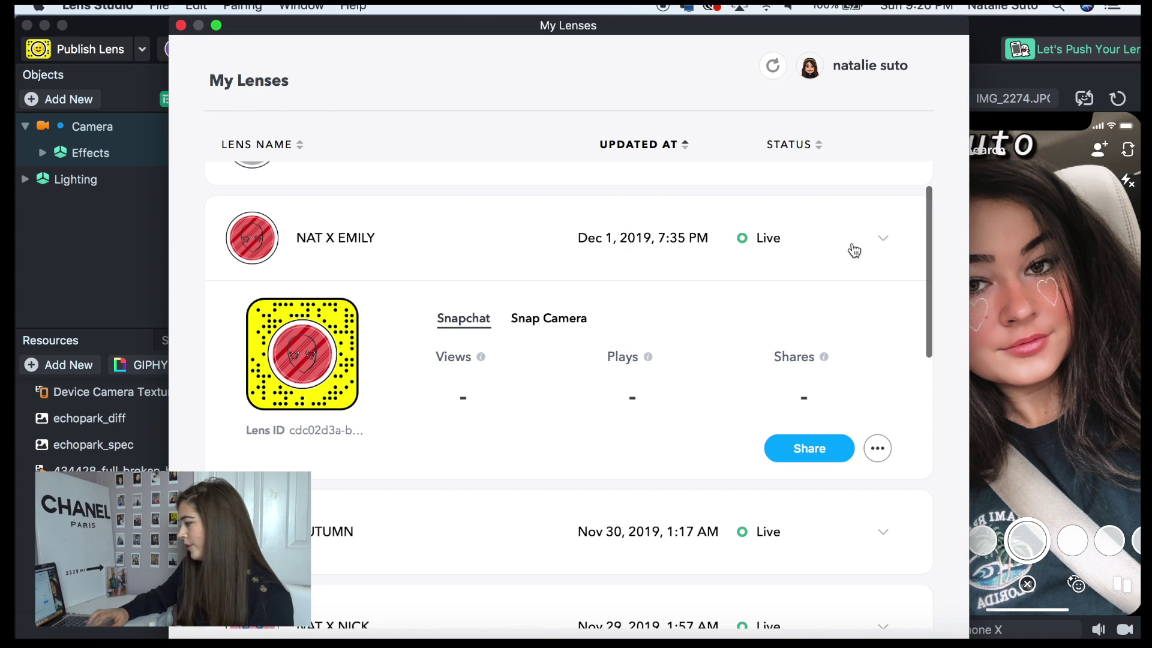
{"action": "left_click", "coordinate": [883, 253]}
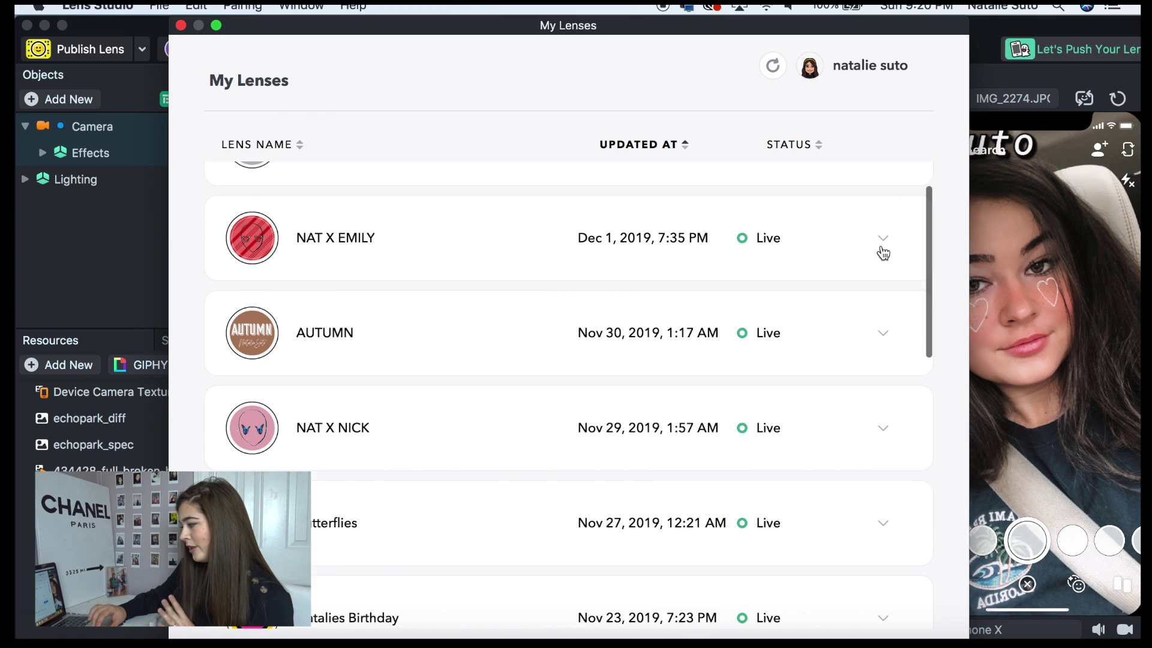
{"action": "left_click", "coordinate": [883, 253]}
{"action": "left_click", "coordinate": [878, 454]}
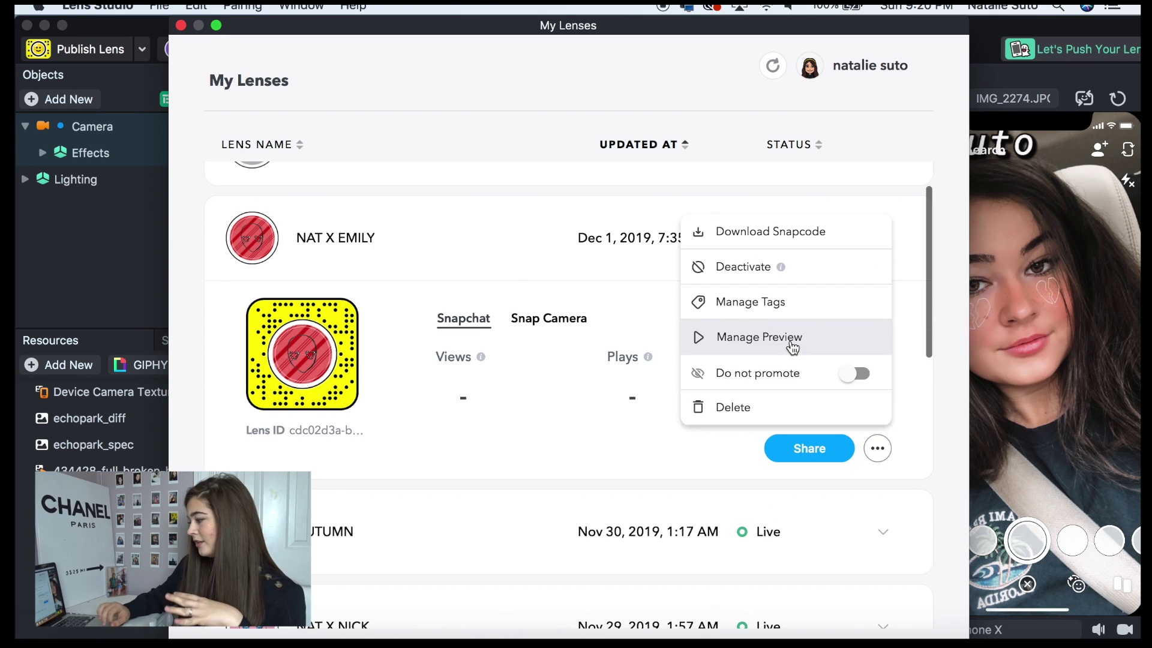